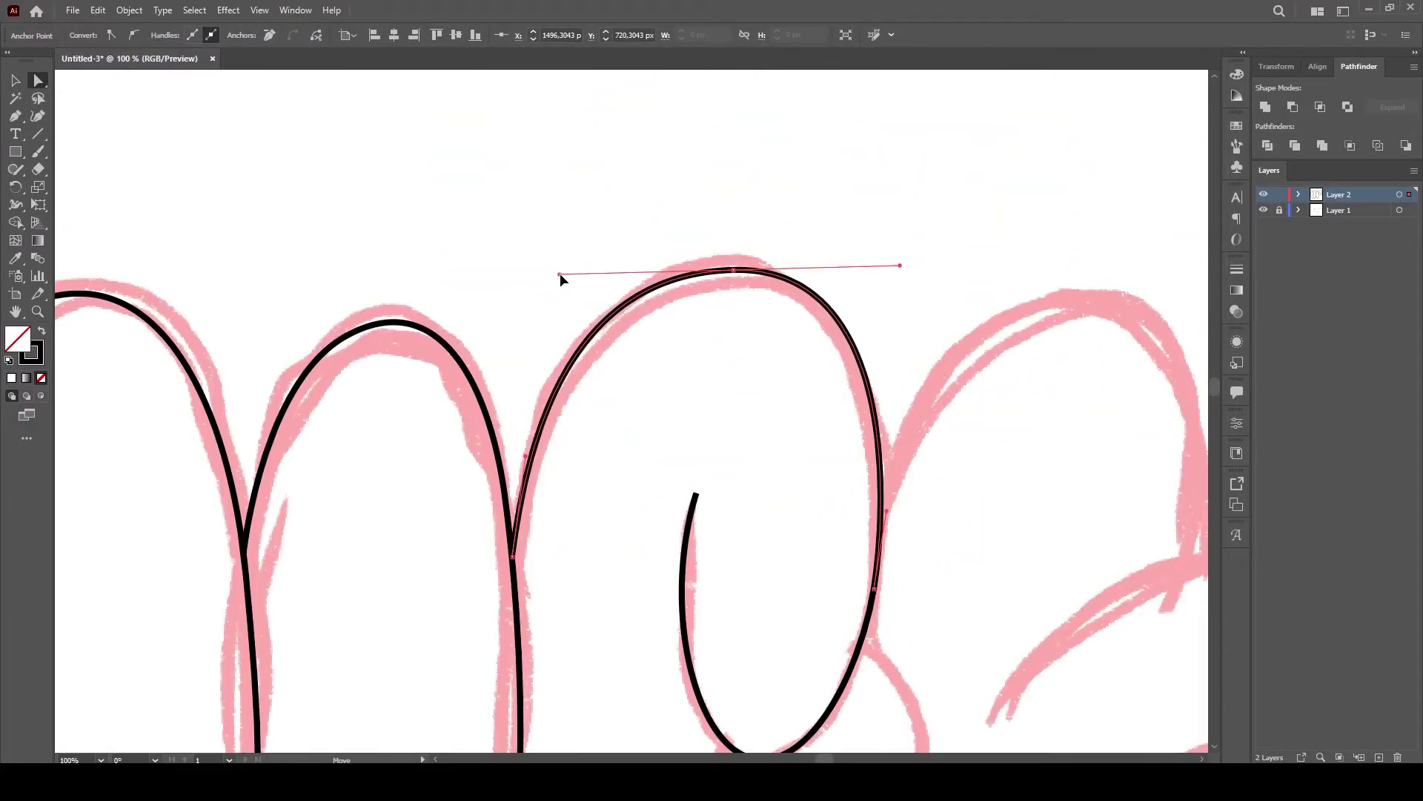
Step: Reshape the last NICE letter curve to follow the pink sketch
{"action": "left_click_drag", "start_coordinate": [898, 266], "coordinate": [881, 271]}
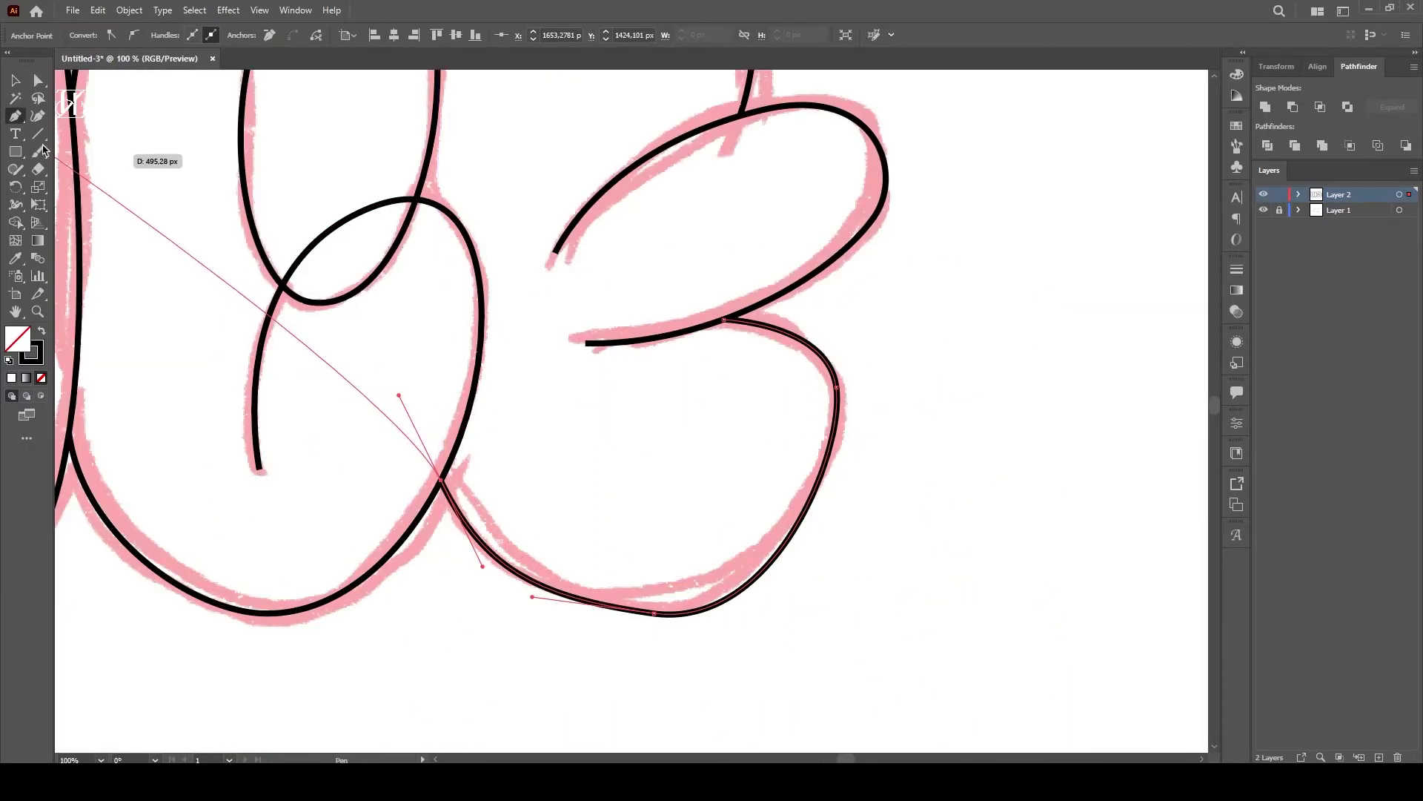
{"action": "left_click", "coordinate": [38, 80]}
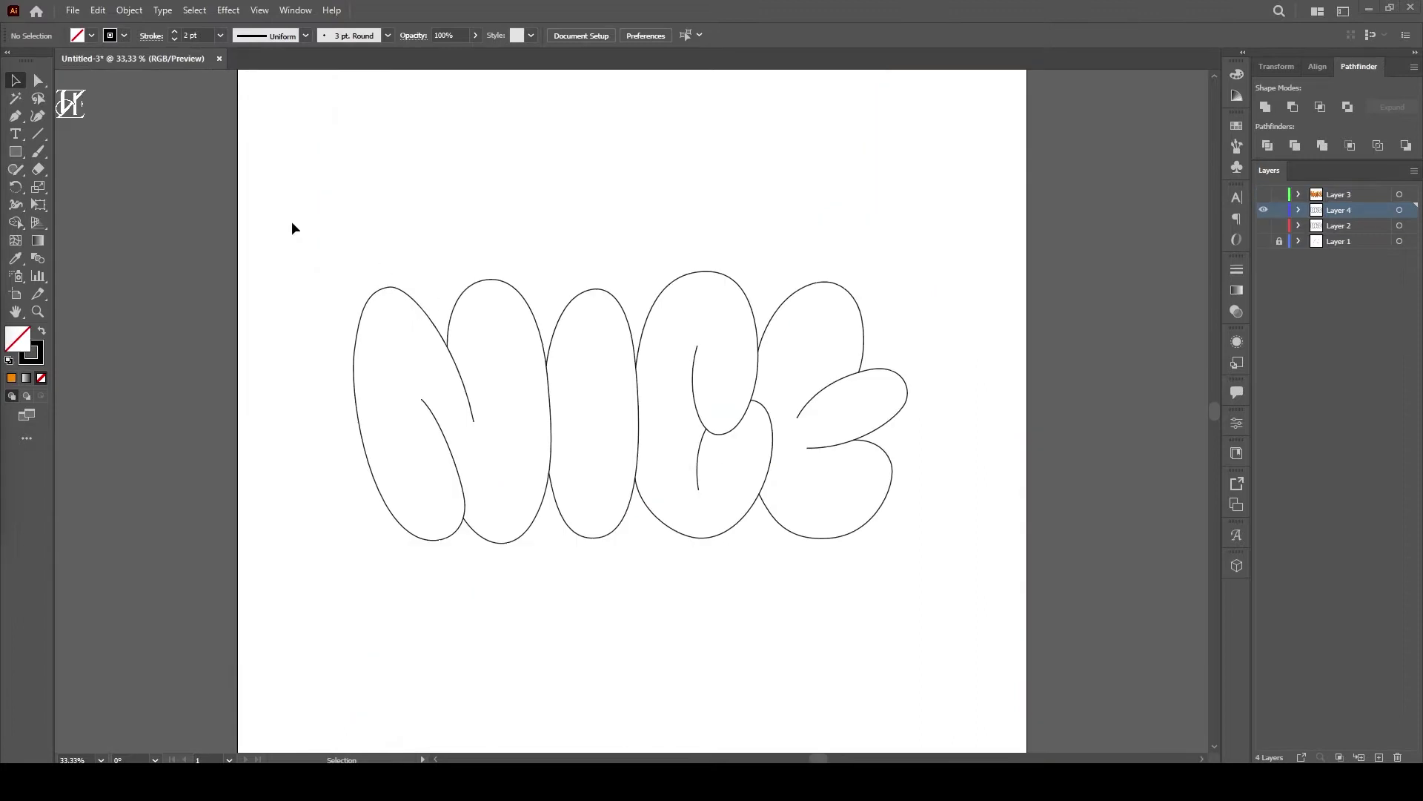
Step: Convert the NICE outline strokes into filled shapes with Outline Stroke
{"action": "left_click", "coordinate": [148, 37]}
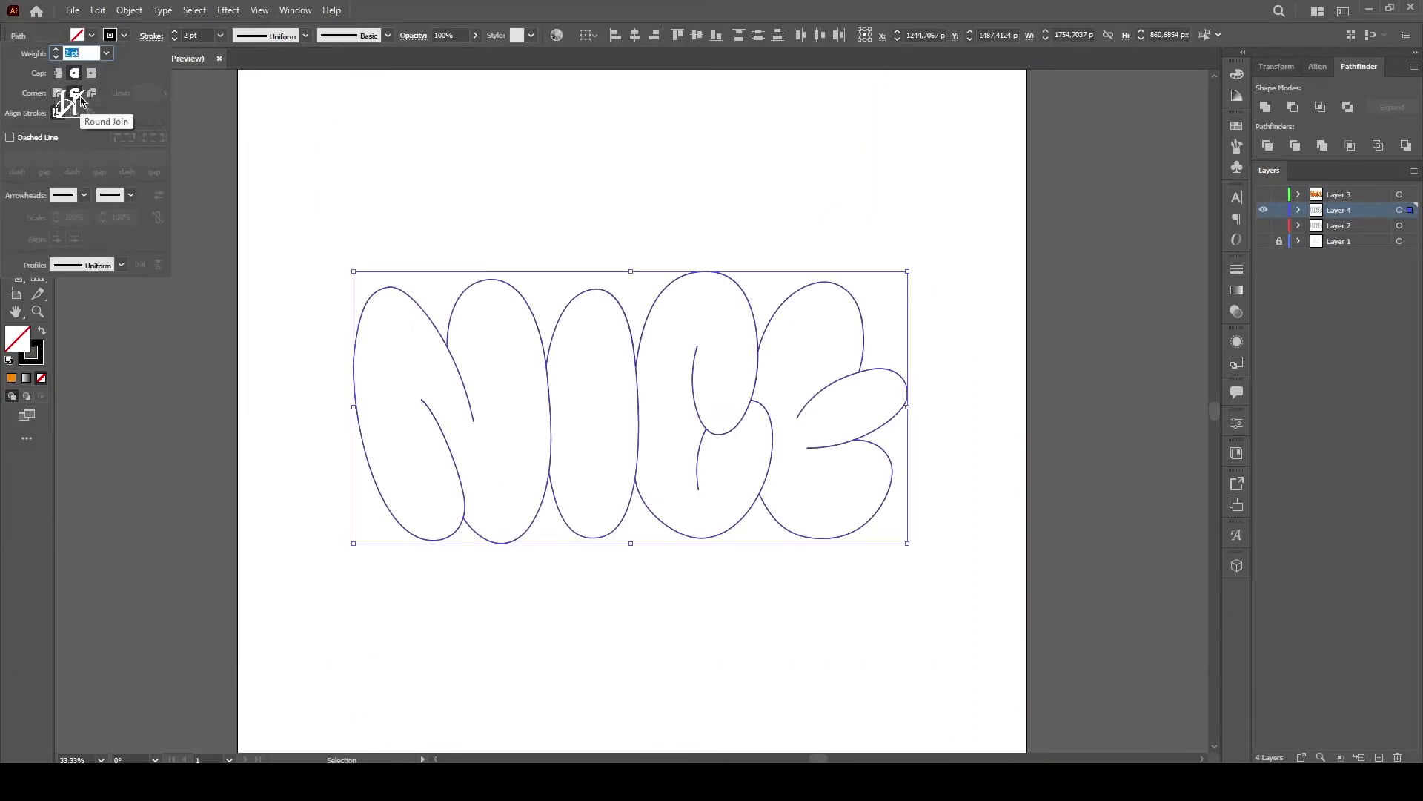
{"action": "left_click", "coordinate": [129, 11]}
{"action": "mouse_move", "coordinate": [148, 371]}
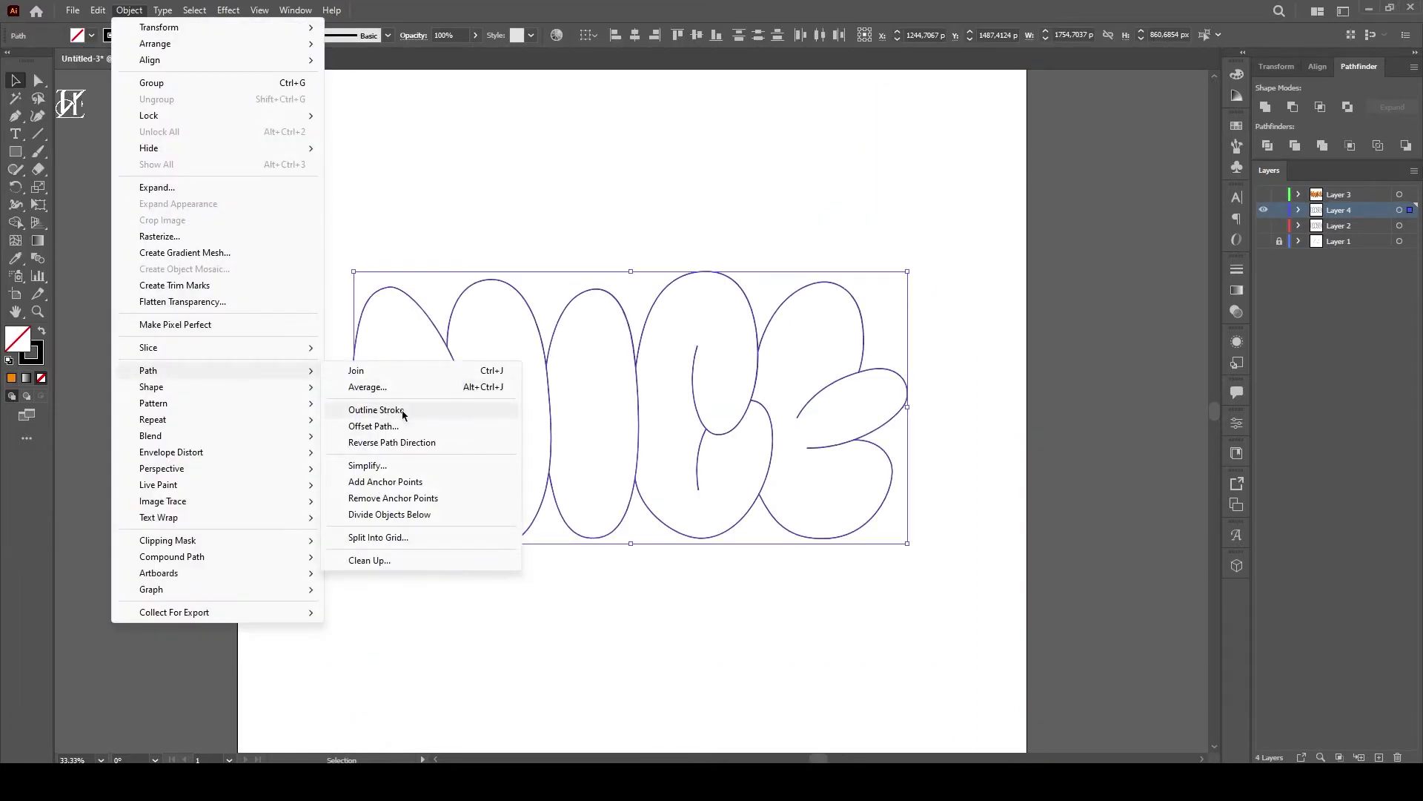
{"action": "left_click", "coordinate": [402, 412]}
Step: Merge the letter regions into one black NICE shape and delete the leftover outlines
{"action": "key", "text": "shift+m"}
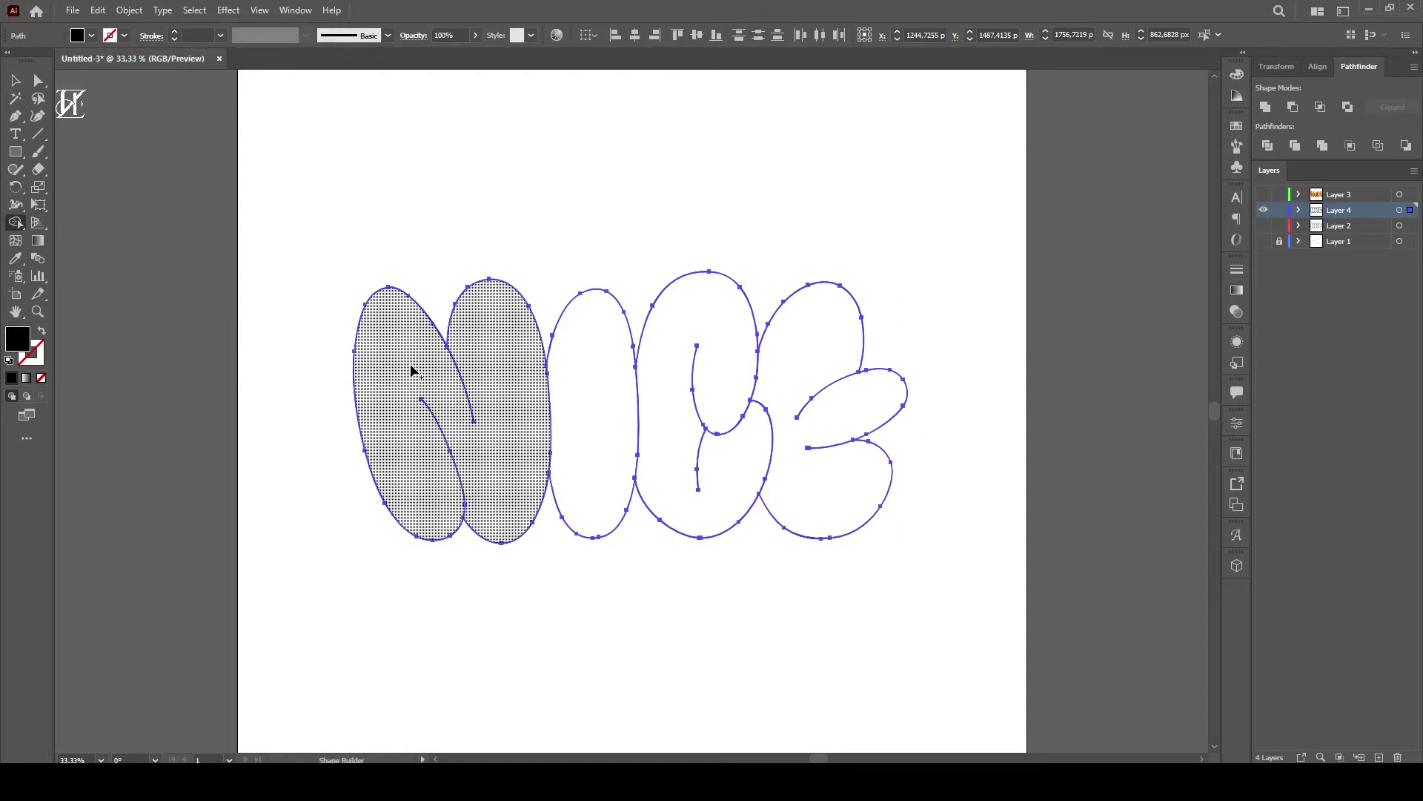
{"action": "left_click_drag", "start_coordinate": [413, 372], "coordinate": [830, 415]}
{"action": "key", "text": "v"}
{"action": "left_click_drag", "start_coordinate": [531, 301], "coordinate": [413, 232]}
{"action": "key", "text": "ctrl+z"}
{"action": "left_click_drag", "start_coordinate": [808, 359], "coordinate": [805, 618]}
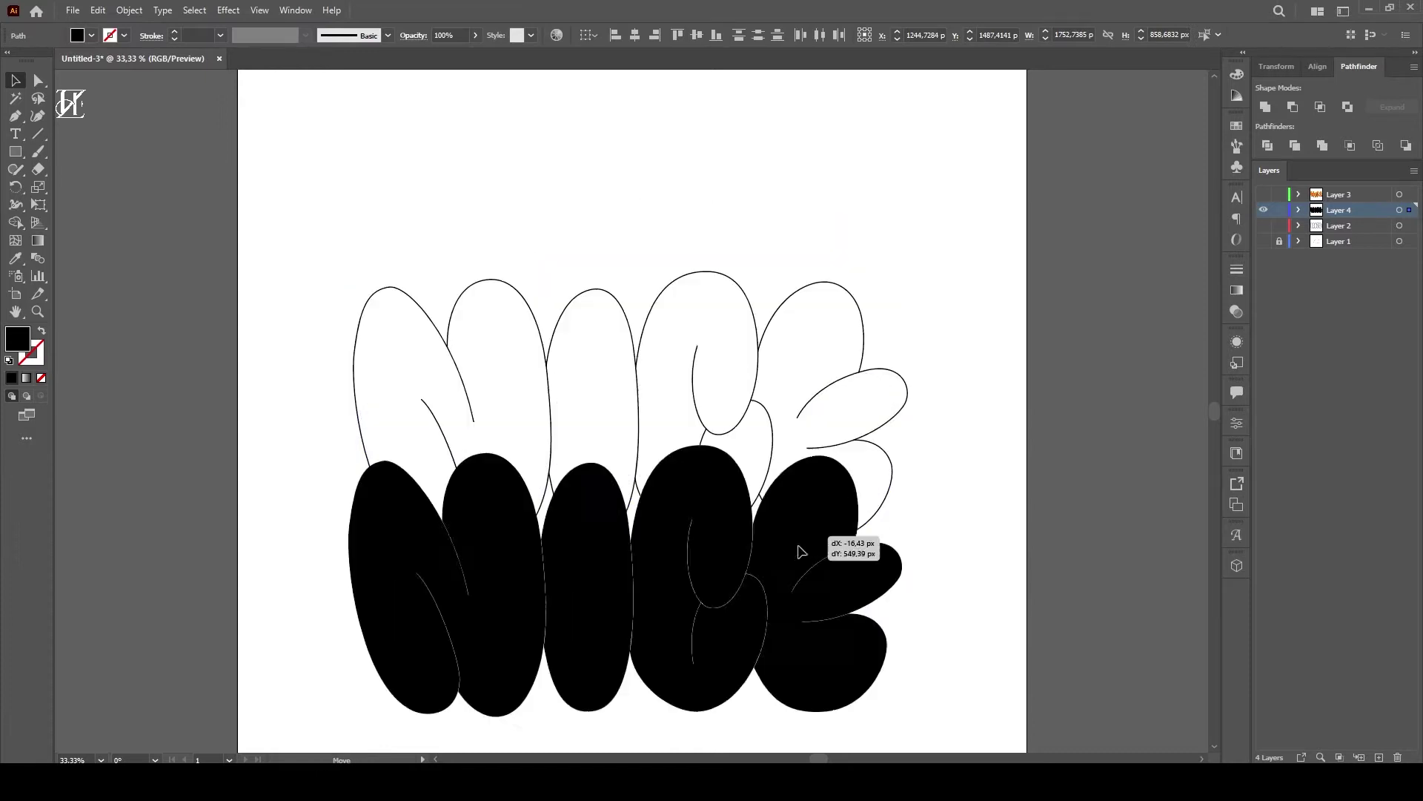
{"action": "left_click_drag", "start_coordinate": [334, 230], "coordinate": [979, 493]}
{"action": "key", "text": "Delete"}
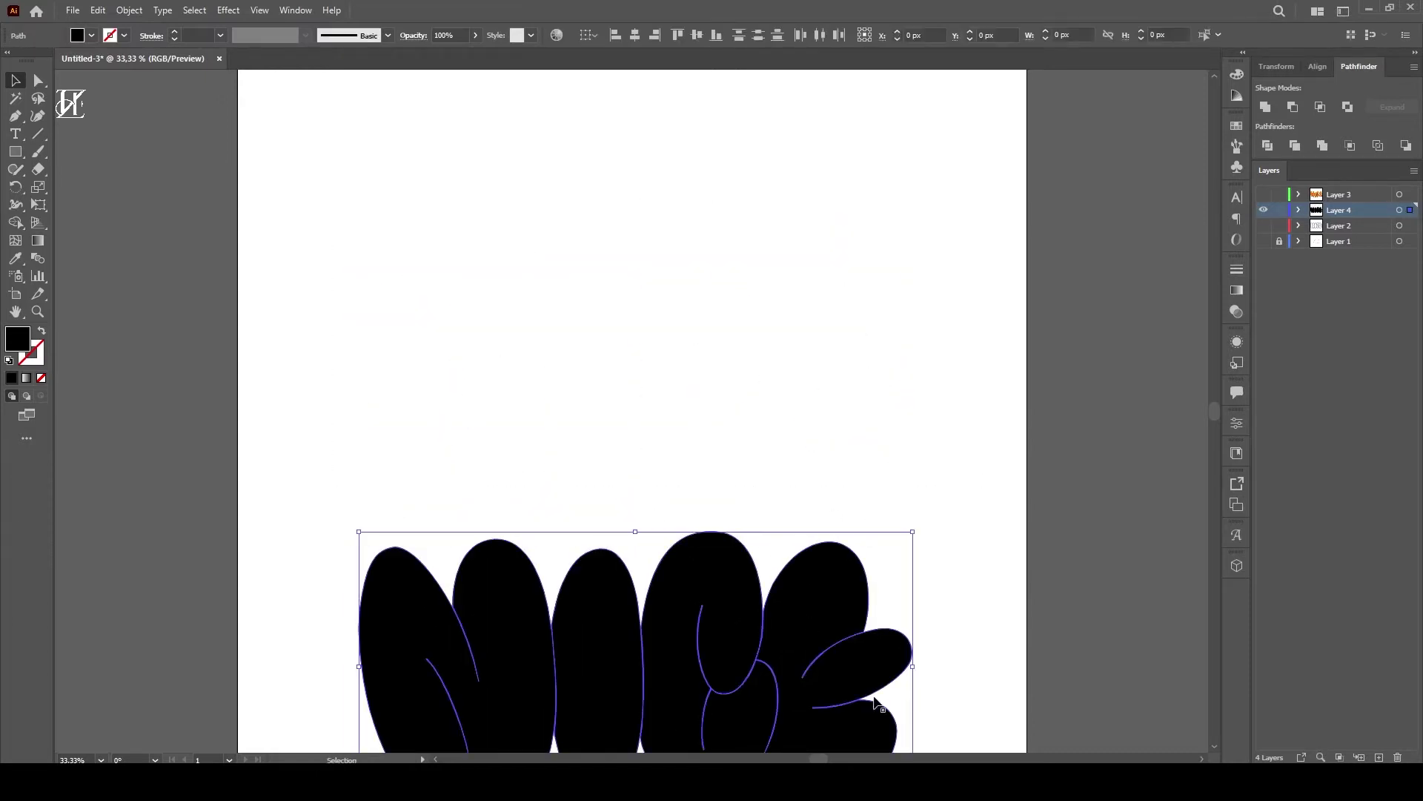
{"action": "key", "text": "ctrl+z"}
{"action": "left_click_drag", "start_coordinate": [953, 561], "coordinate": [316, 176]}
Step: Inflate the NICE shape in 3D and give it a bright orange fill
{"action": "left_click", "coordinate": [1236, 567]}
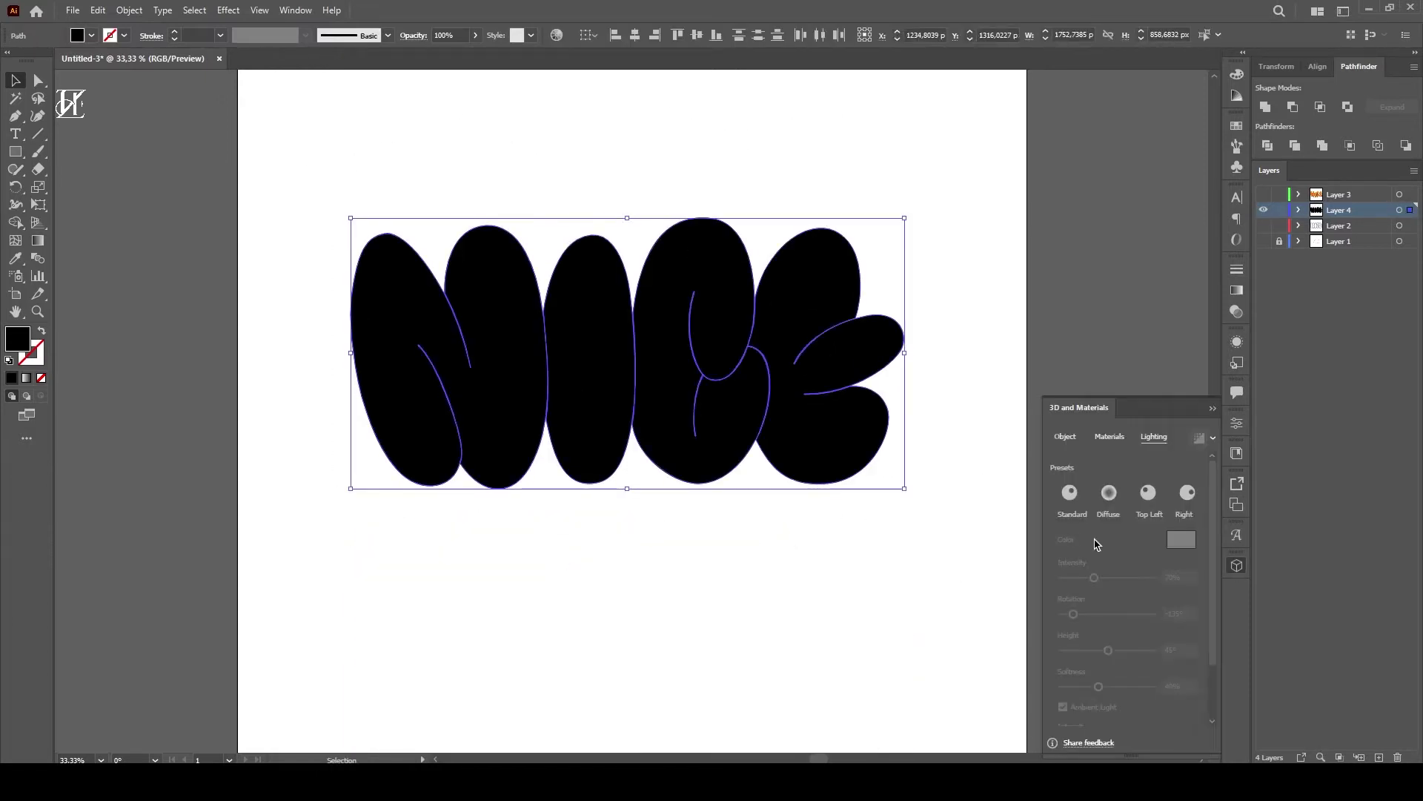
{"action": "left_click", "coordinate": [1192, 506]}
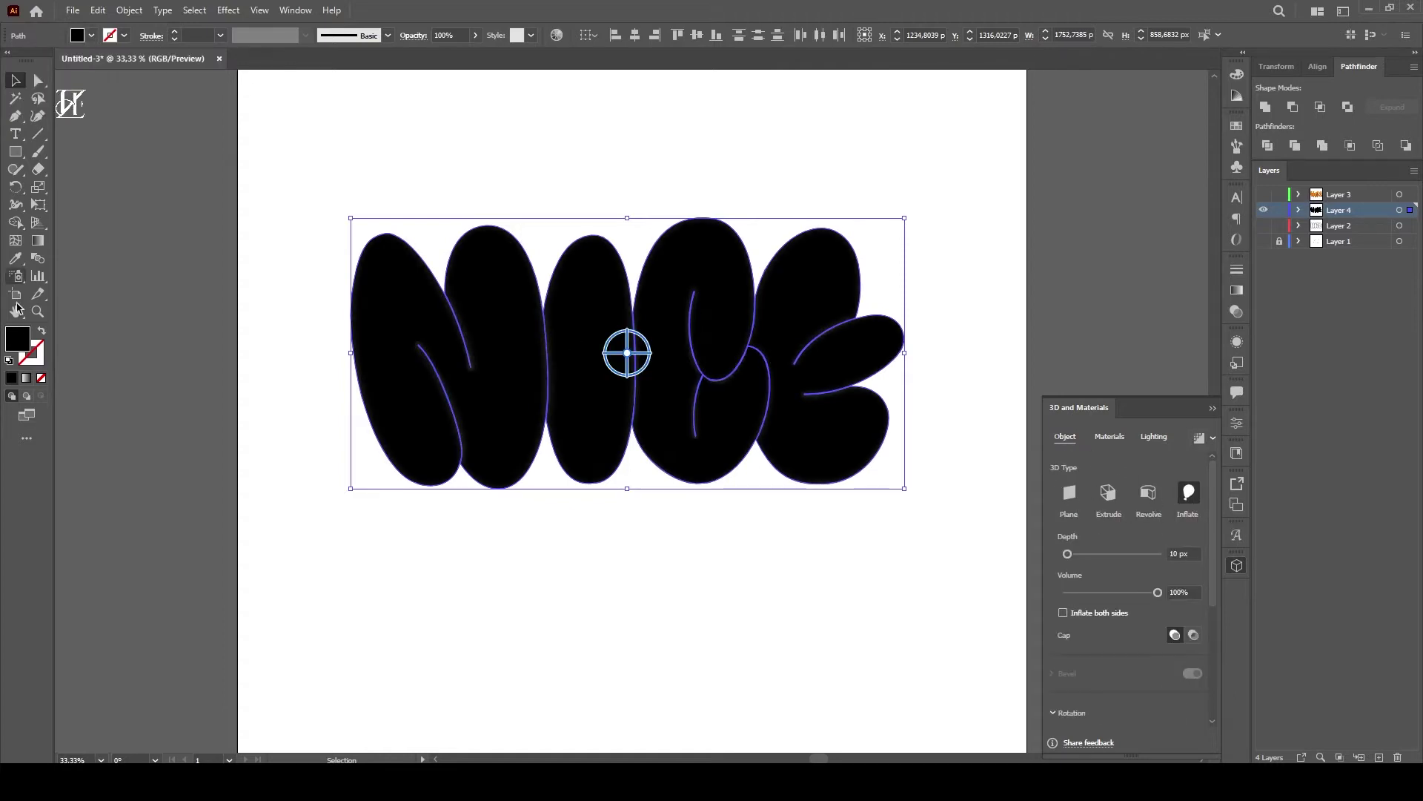
{"action": "double_click", "coordinate": [17, 338]}
{"action": "left_click", "coordinate": [1037, 283]}
{"action": "left_click_drag", "start_coordinate": [1120, 464], "coordinate": [1130, 446]}
{"action": "key", "text": "Return"}
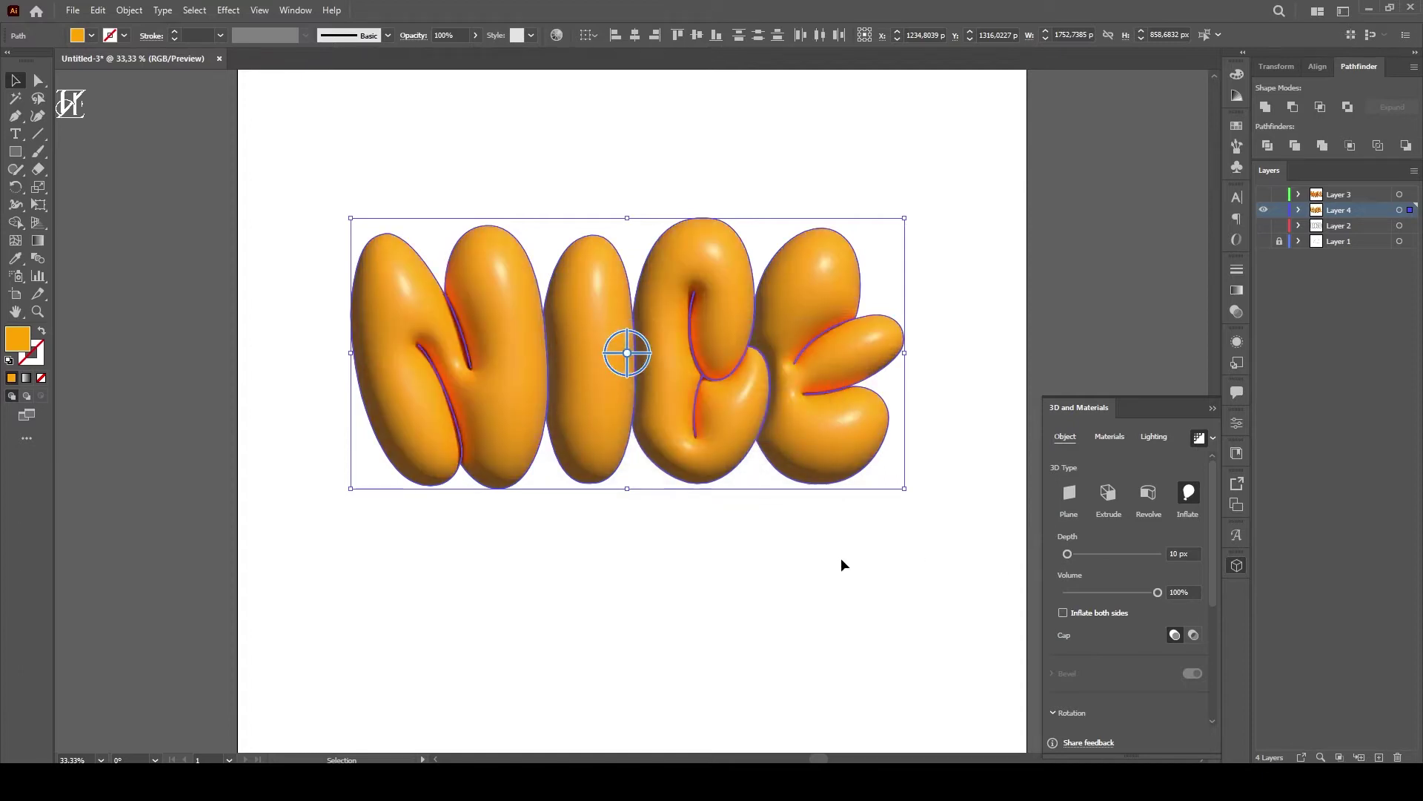
Step: Light the orange NICE letters with the Top Left preset and render them
{"action": "left_click", "coordinate": [1154, 436]}
{"action": "left_click", "coordinate": [1110, 436]}
{"action": "left_click", "coordinate": [1153, 436]}
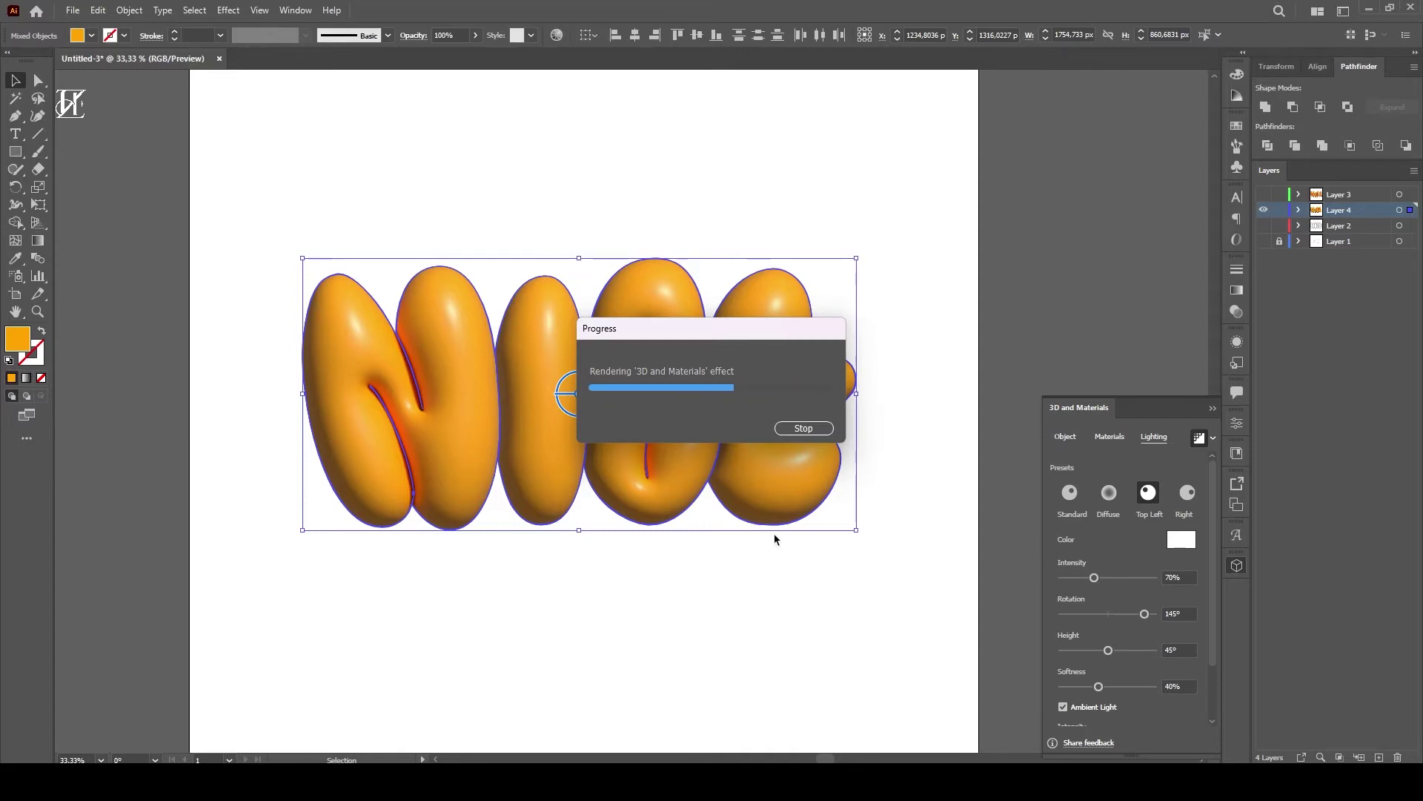
{"action": "left_click", "coordinate": [767, 577]}
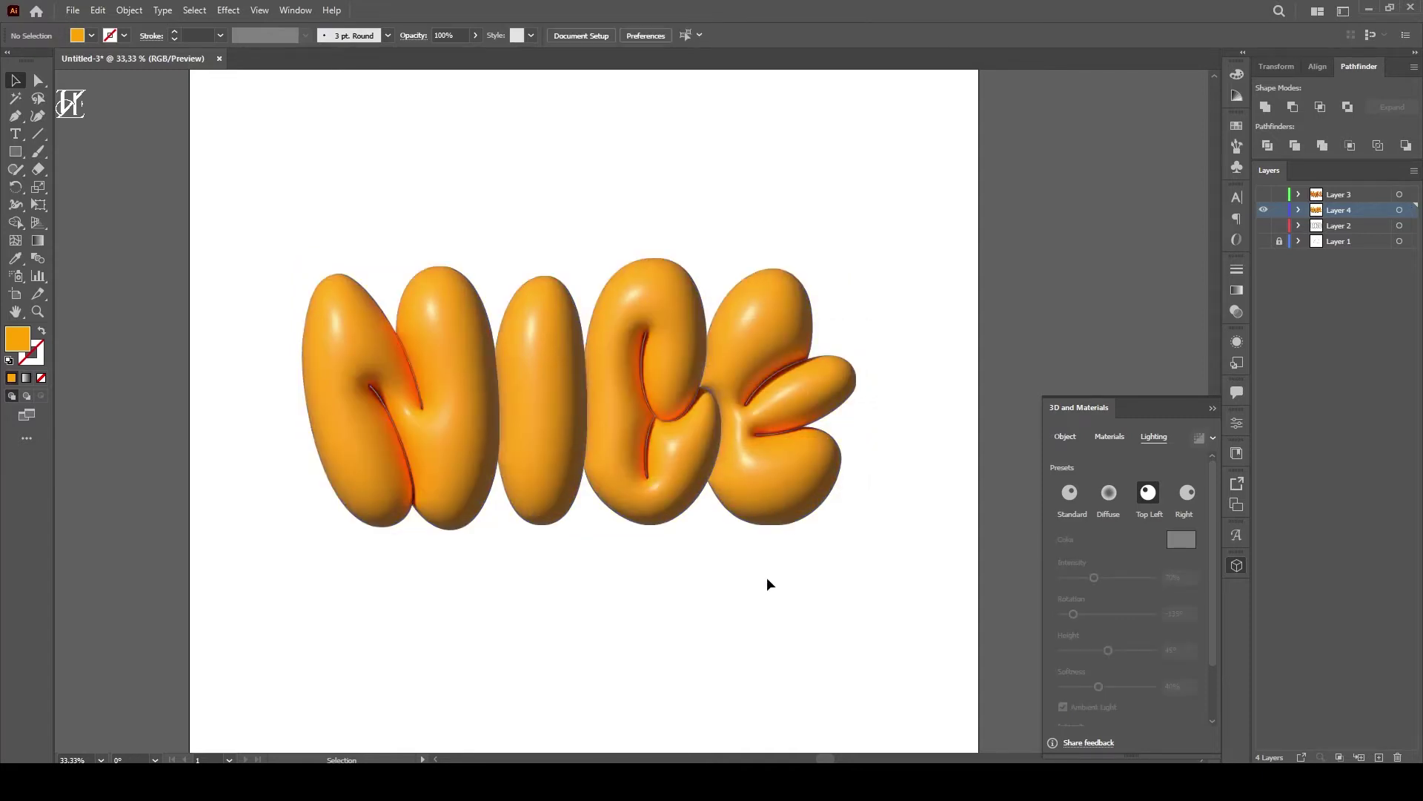
{"action": "double_click", "coordinate": [1318, 491]}
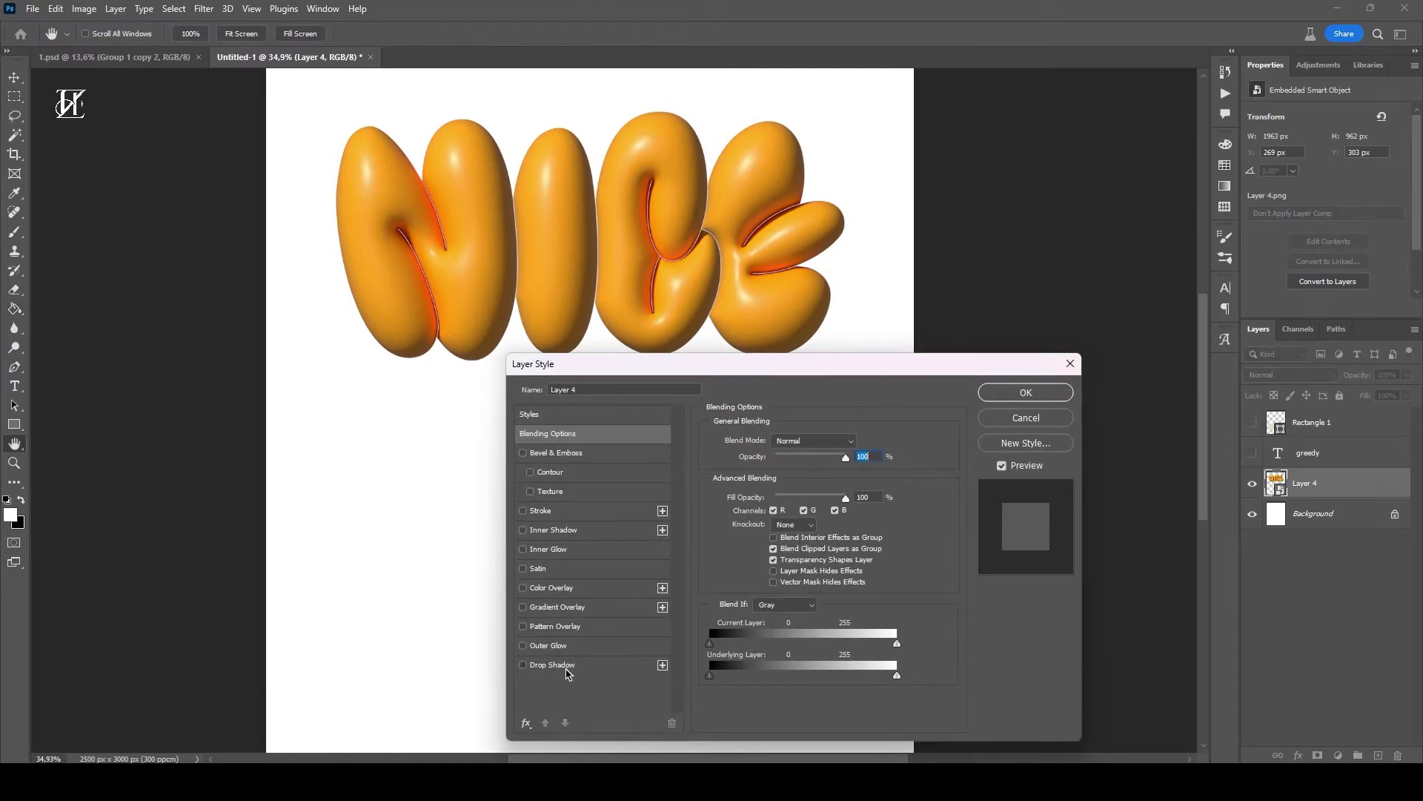
Step: Add a 117° drop shadow to NICE with larger distance and size, Linear contour, lower opacity
{"action": "left_click", "coordinate": [553, 665]}
{"action": "left_click_drag", "start_coordinate": [791, 461], "coordinate": [833, 461]}
{"action": "mouse_move", "coordinate": [769, 540]}
{"action": "left_mouse_down"}
{"action": "mouse_move", "coordinate": [790, 540]}
{"action": "mouse_move", "coordinate": [786, 509]}
{"action": "left_mouse_up"}
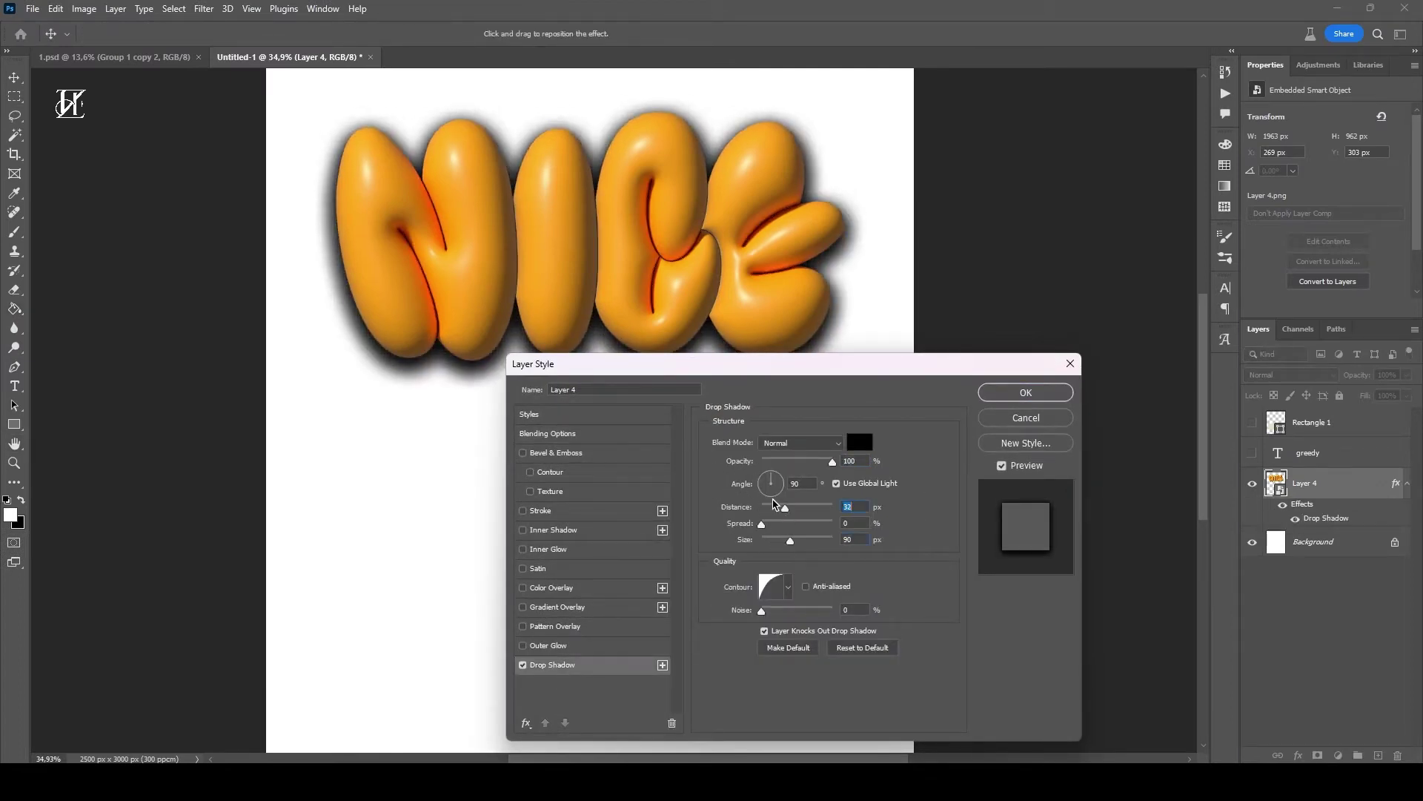
{"action": "key", "text": "shift+Tab"}
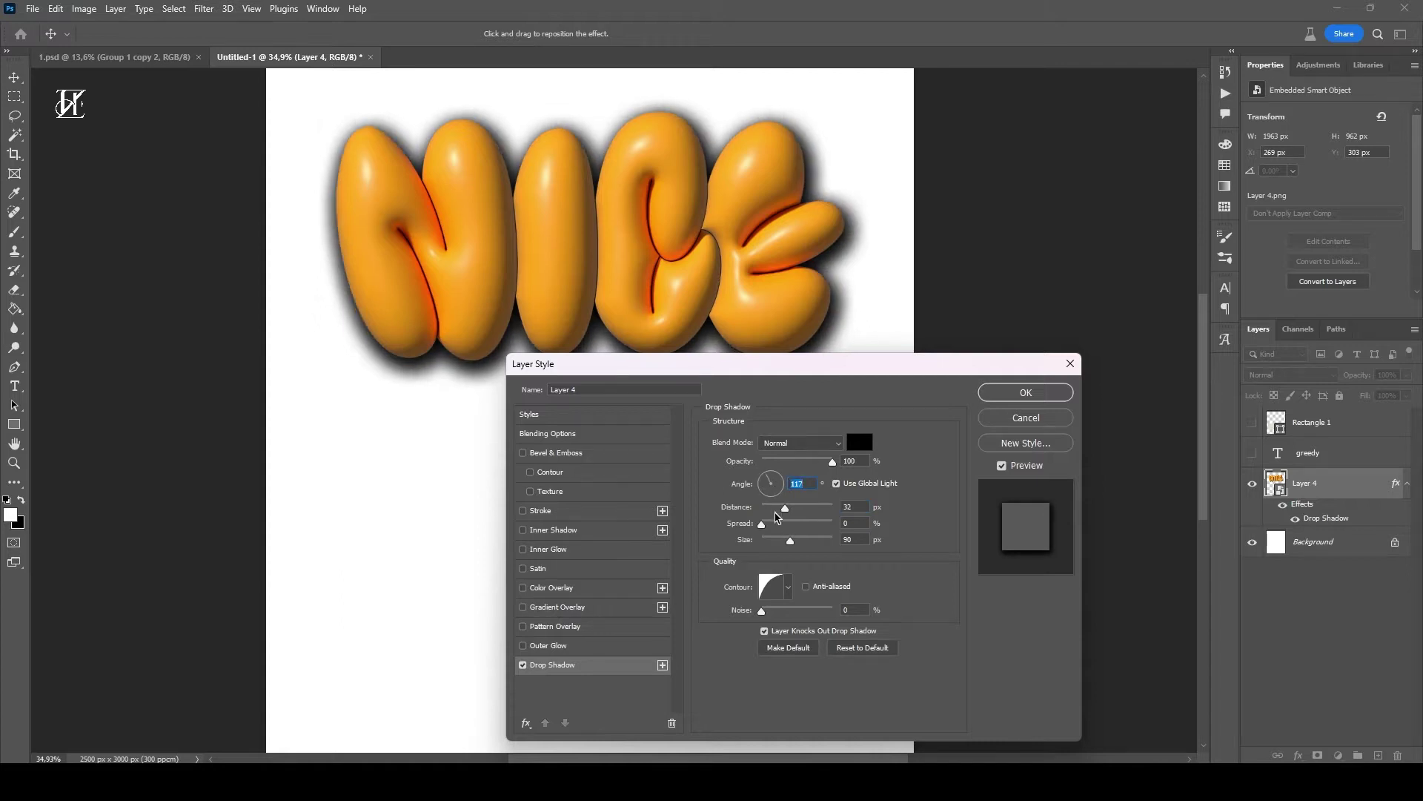
{"action": "left_click_drag", "start_coordinate": [785, 508], "coordinate": [811, 509]}
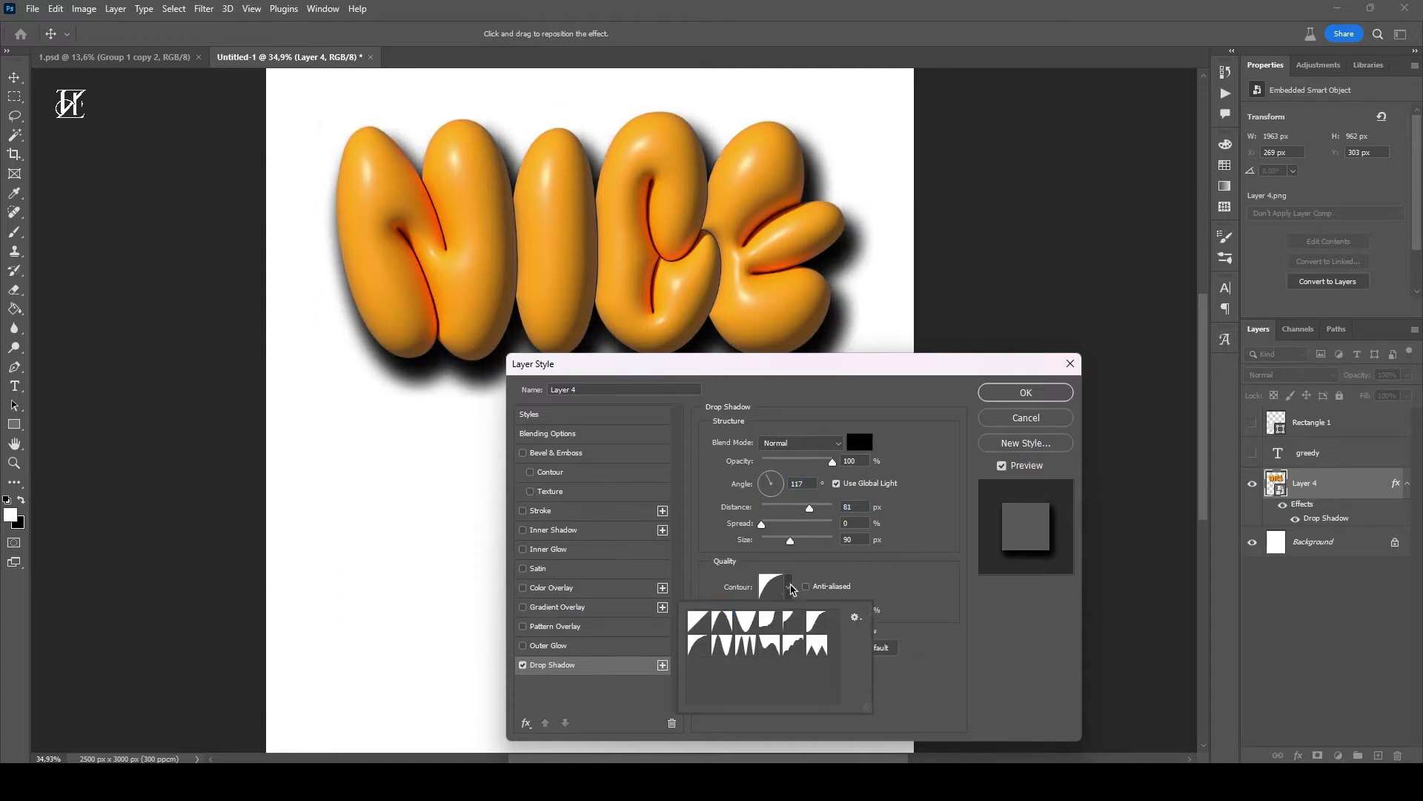
{"action": "left_click", "coordinate": [704, 627]}
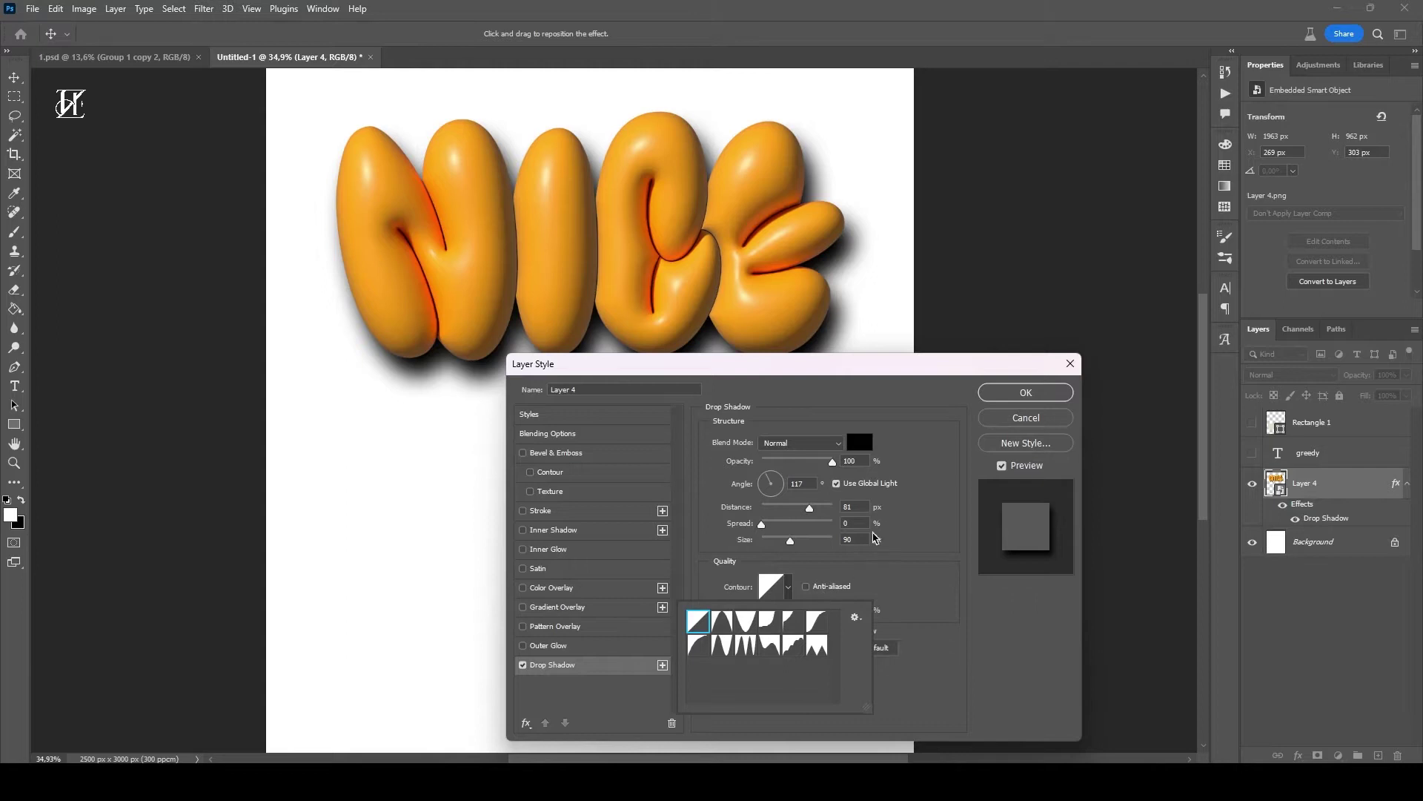
{"action": "mouse_move", "coordinate": [832, 462]}
{"action": "left_mouse_down"}
{"action": "mouse_move", "coordinate": [815, 462]}
{"action": "mouse_move", "coordinate": [831, 470]}
{"action": "mouse_move", "coordinate": [787, 553]}
{"action": "mouse_move", "coordinate": [803, 509]}
{"action": "left_mouse_up"}
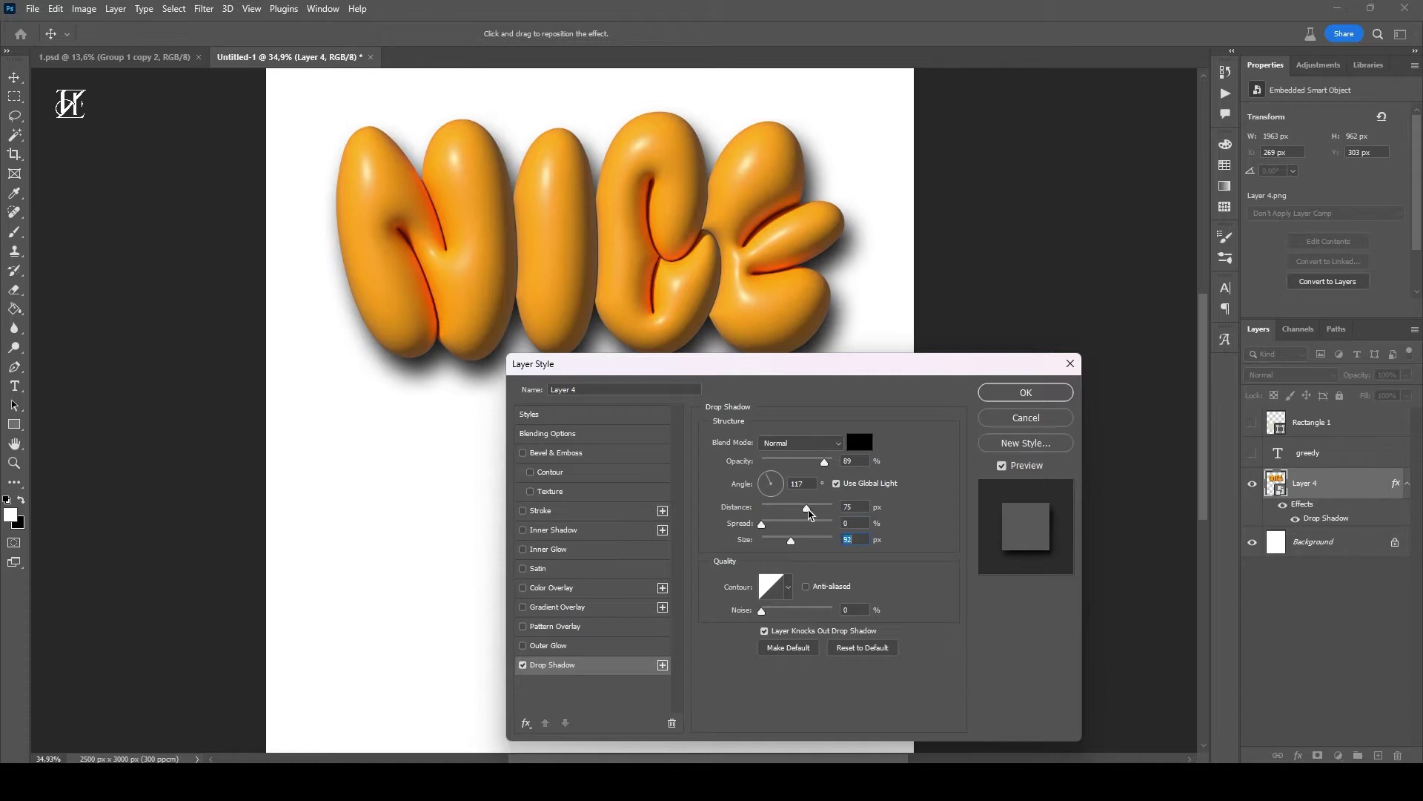
{"action": "left_click_drag", "start_coordinate": [840, 382], "coordinate": [833, 326]}
Step: Enlarge GREEDY to 30 pt and place it just under and behind NICE
{"action": "left_click", "coordinate": [1011, 343]}
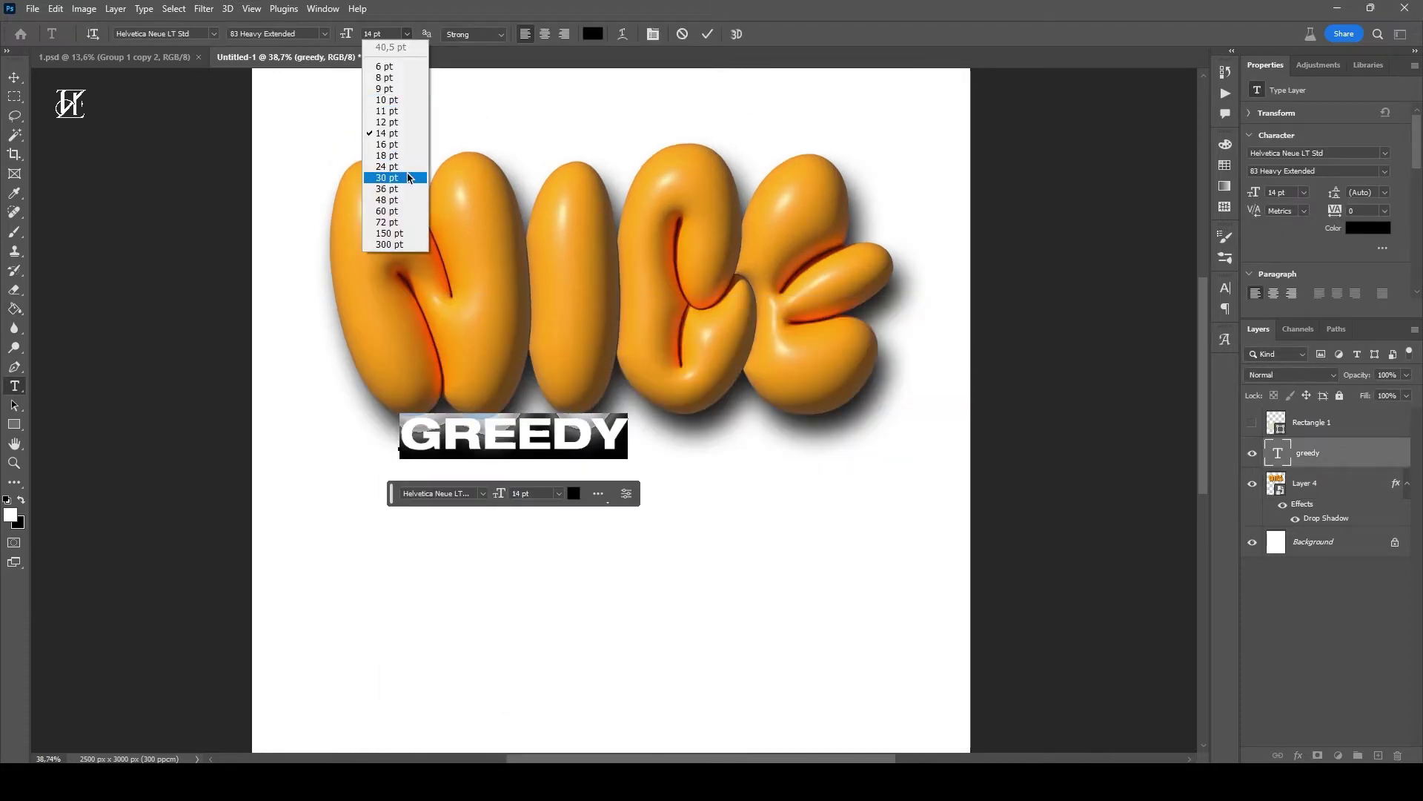
{"action": "left_click", "coordinate": [408, 178]}
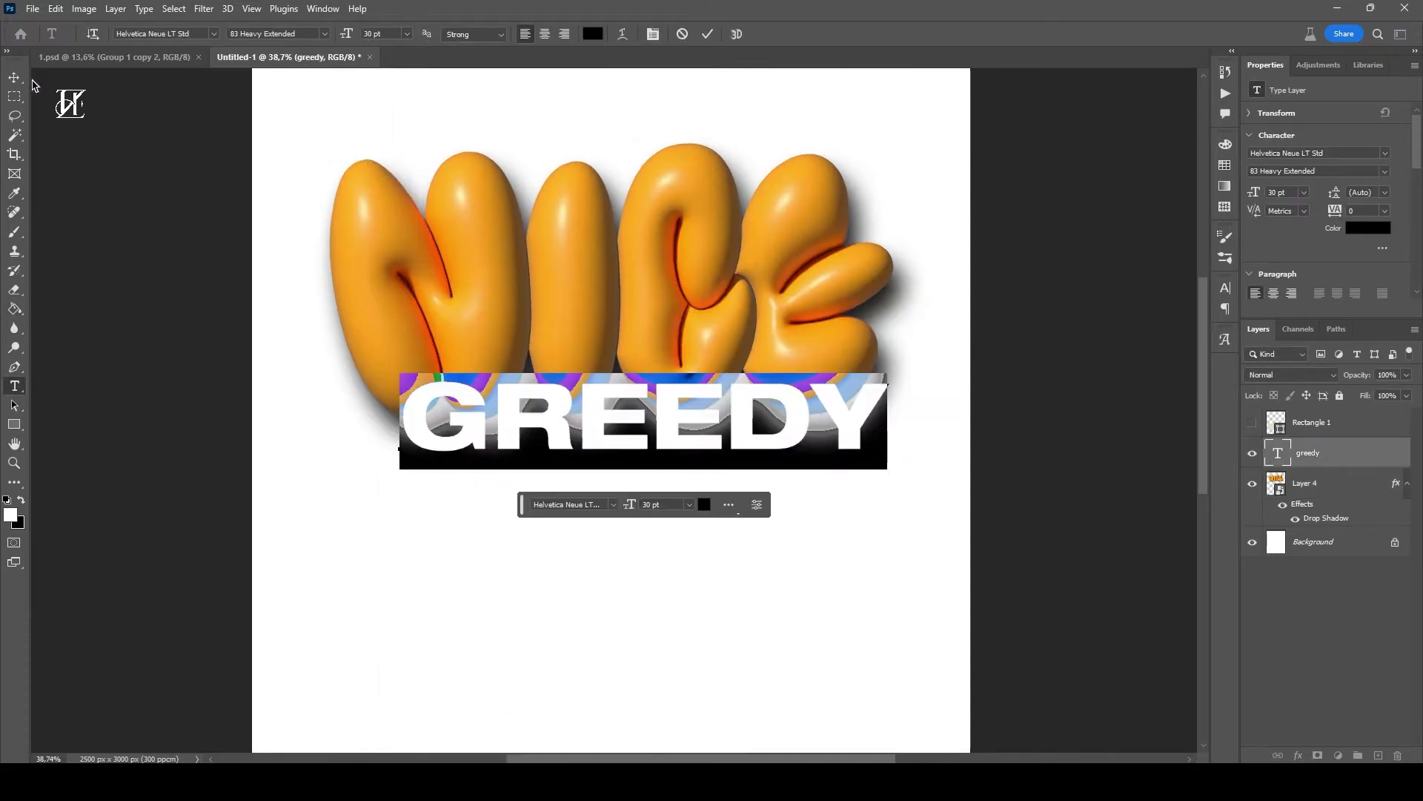
{"action": "key", "text": "ctrl+Return"}
{"action": "key", "text": "v"}
{"action": "left_click_drag", "start_coordinate": [831, 434], "coordinate": [813, 441]}
{"action": "key", "text": "ctrl+bracketleft"}
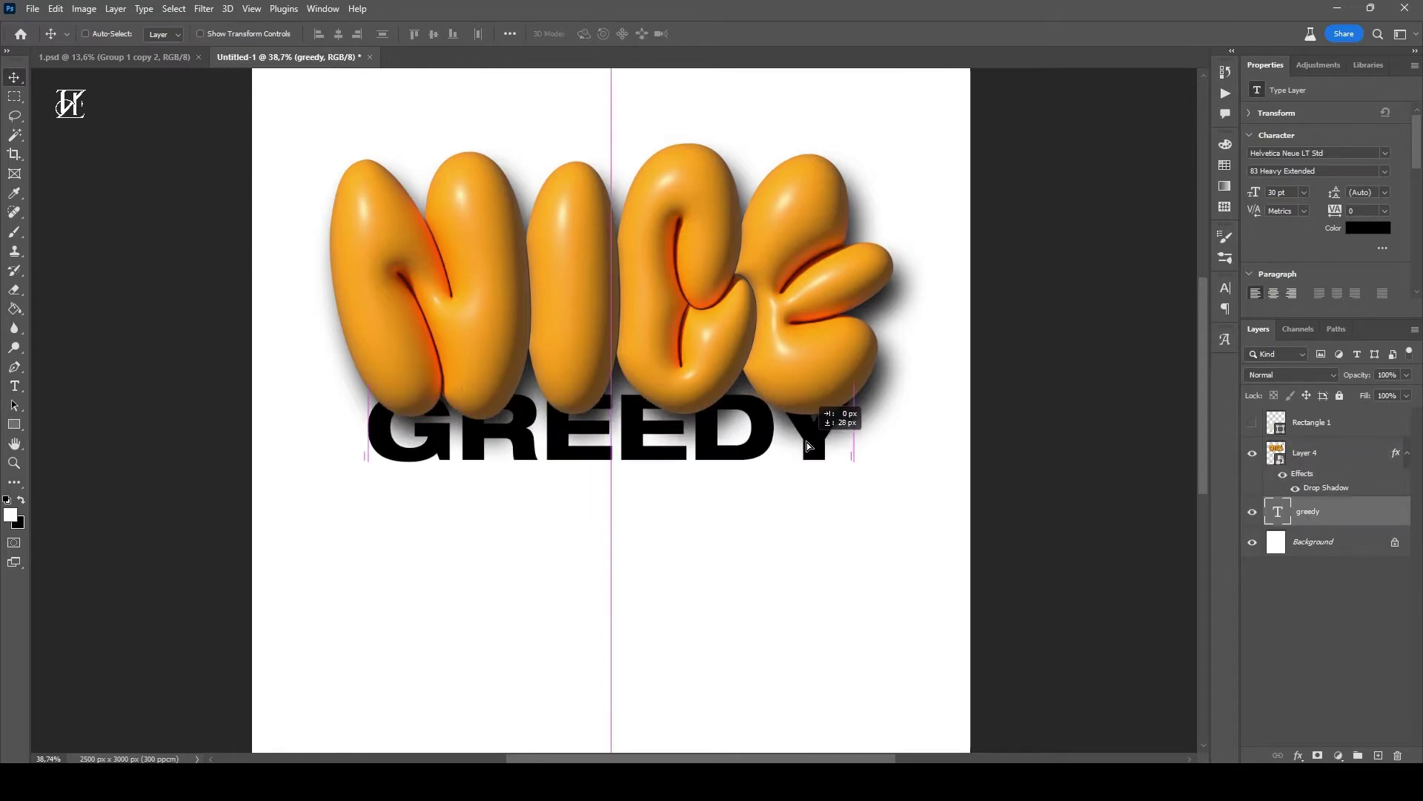
Step: Move the GREEDY copy above NICE and start retyping it as 'ALWAY BE A'
{"action": "scroll", "coordinate": [807, 442], "scroll_direction": "up", "scroll_amount": 1}
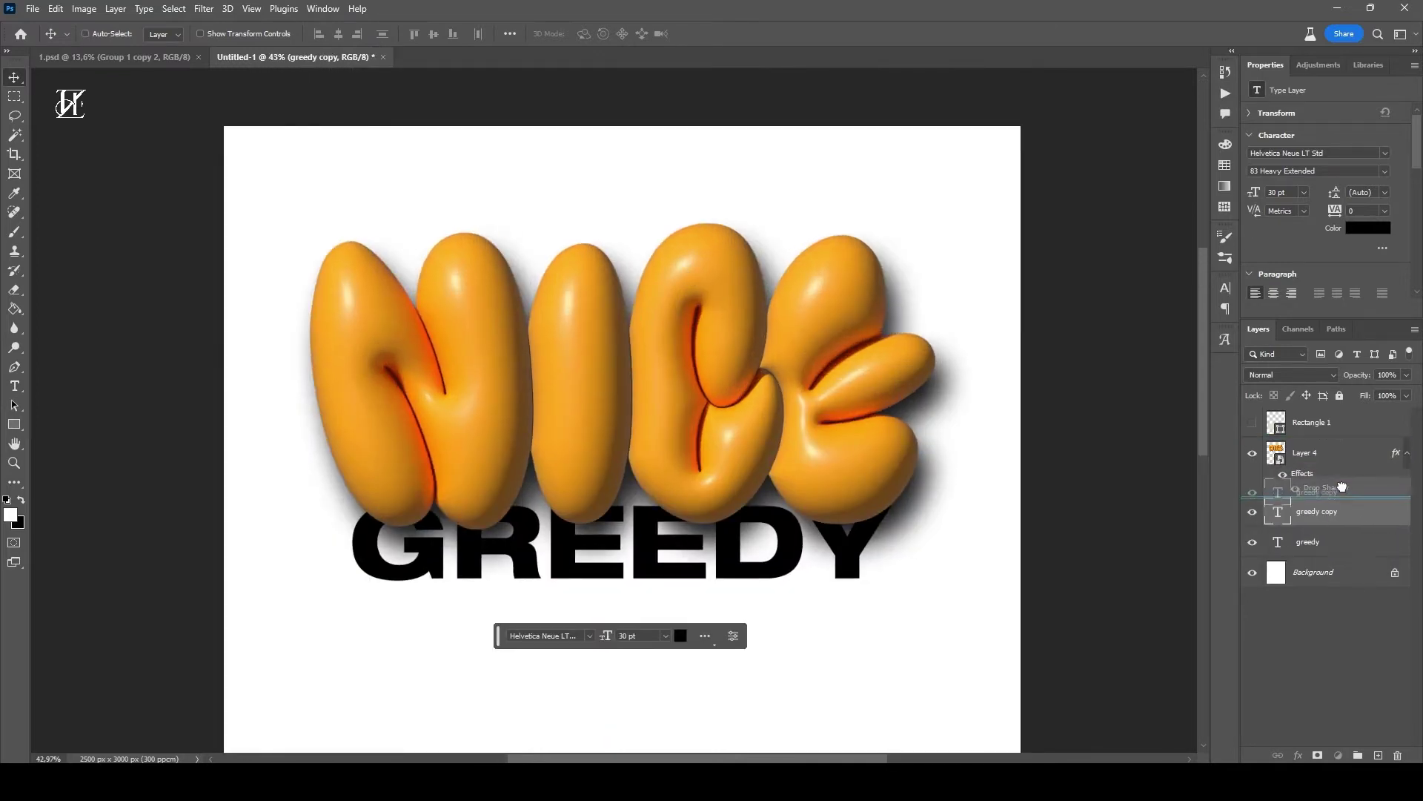
{"action": "left_click_drag", "start_coordinate": [811, 491], "coordinate": [836, 276]}
{"action": "double_click", "coordinate": [836, 276]}
{"action": "type", "text": "ALWA"}
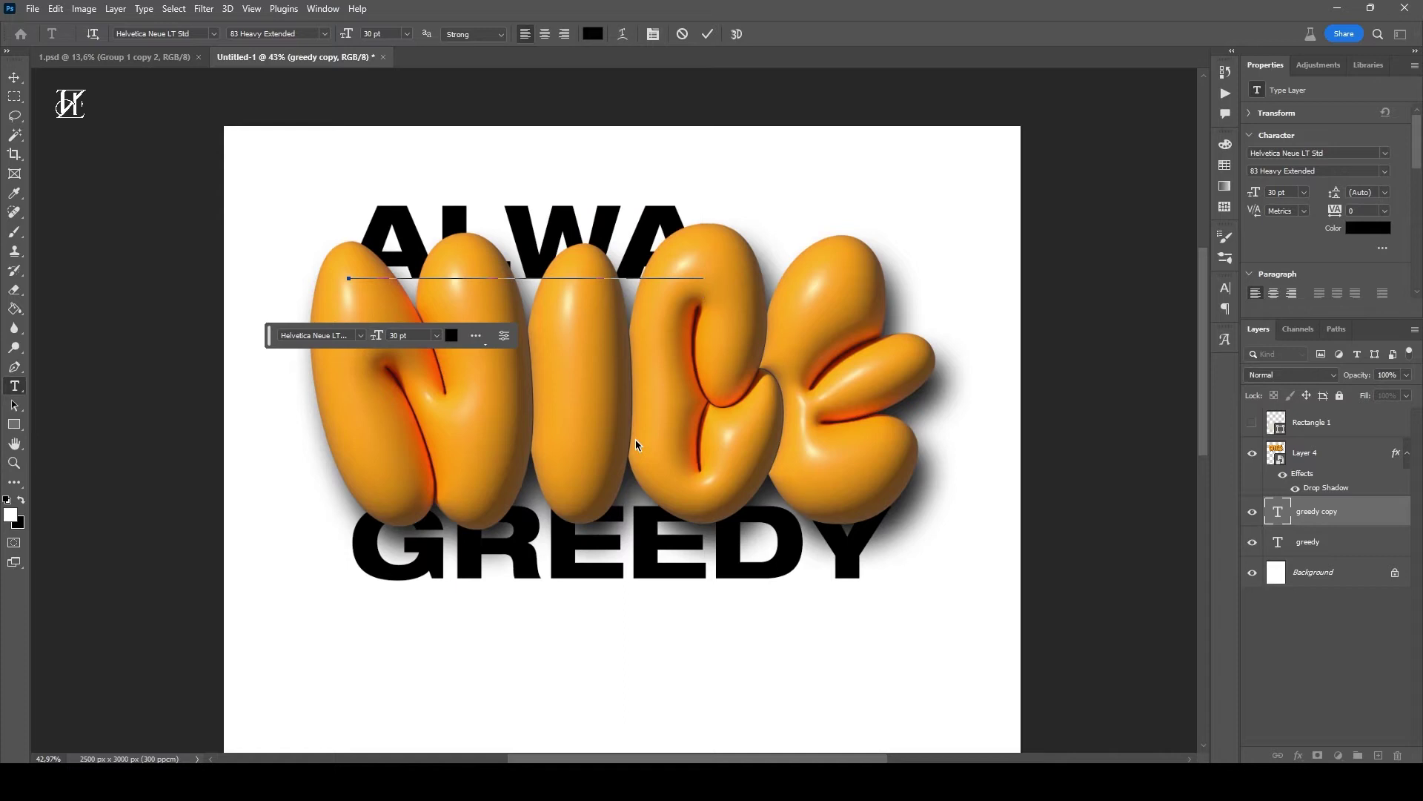
Step: Try several sizes on the copied text line, ending at 18 pt
{"action": "key", "text": "ctrl+a"}
{"action": "left_click", "coordinate": [406, 33]}
{"action": "left_click", "coordinate": [387, 188]}
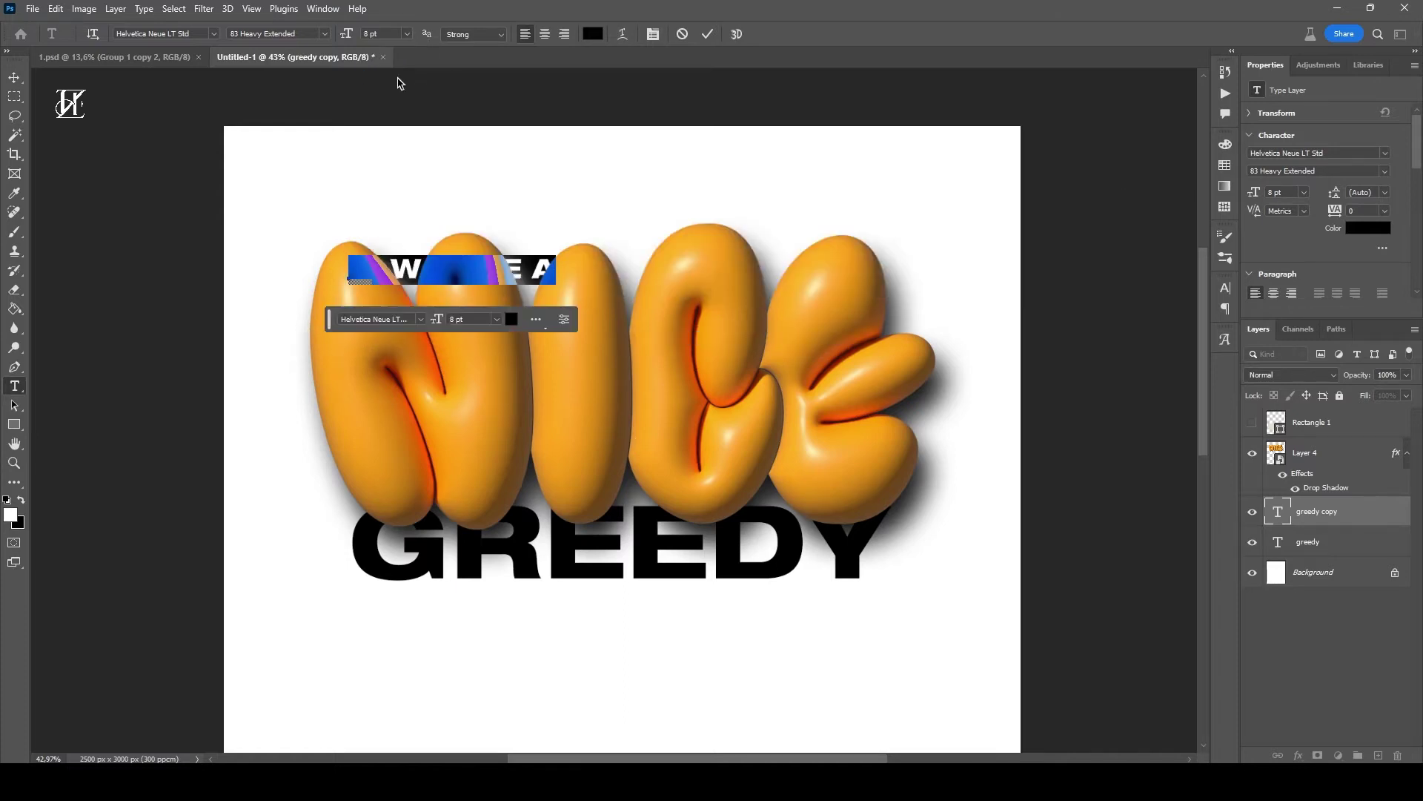
{"action": "left_click", "coordinate": [406, 34]}
{"action": "left_click", "coordinate": [387, 166]}
{"action": "left_click", "coordinate": [407, 34]}
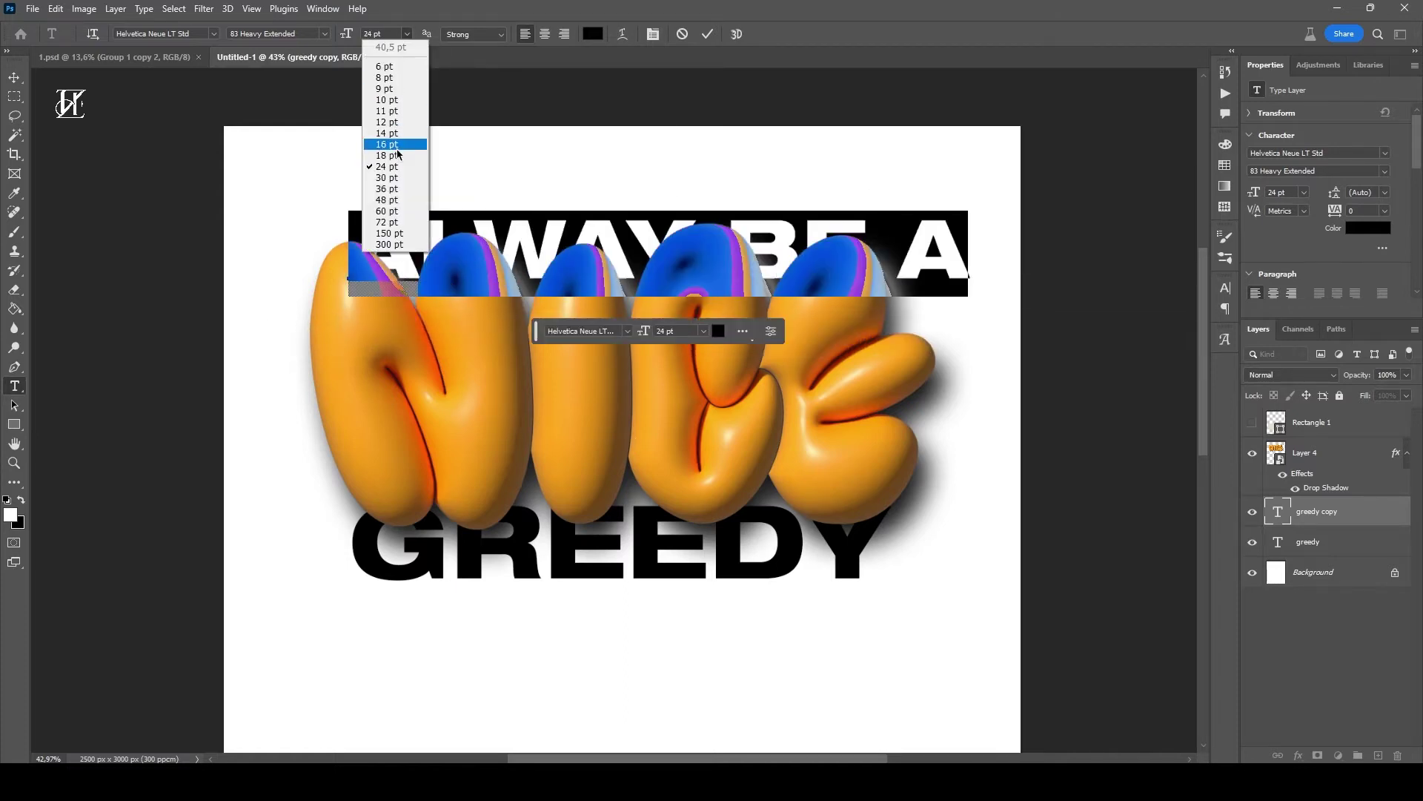
{"action": "left_click", "coordinate": [387, 155]}
Step: Set the text line to 43 Light Extended at 24 pt and commit it
{"action": "left_click", "coordinate": [325, 34]}
{"action": "left_click", "coordinate": [274, 505]}
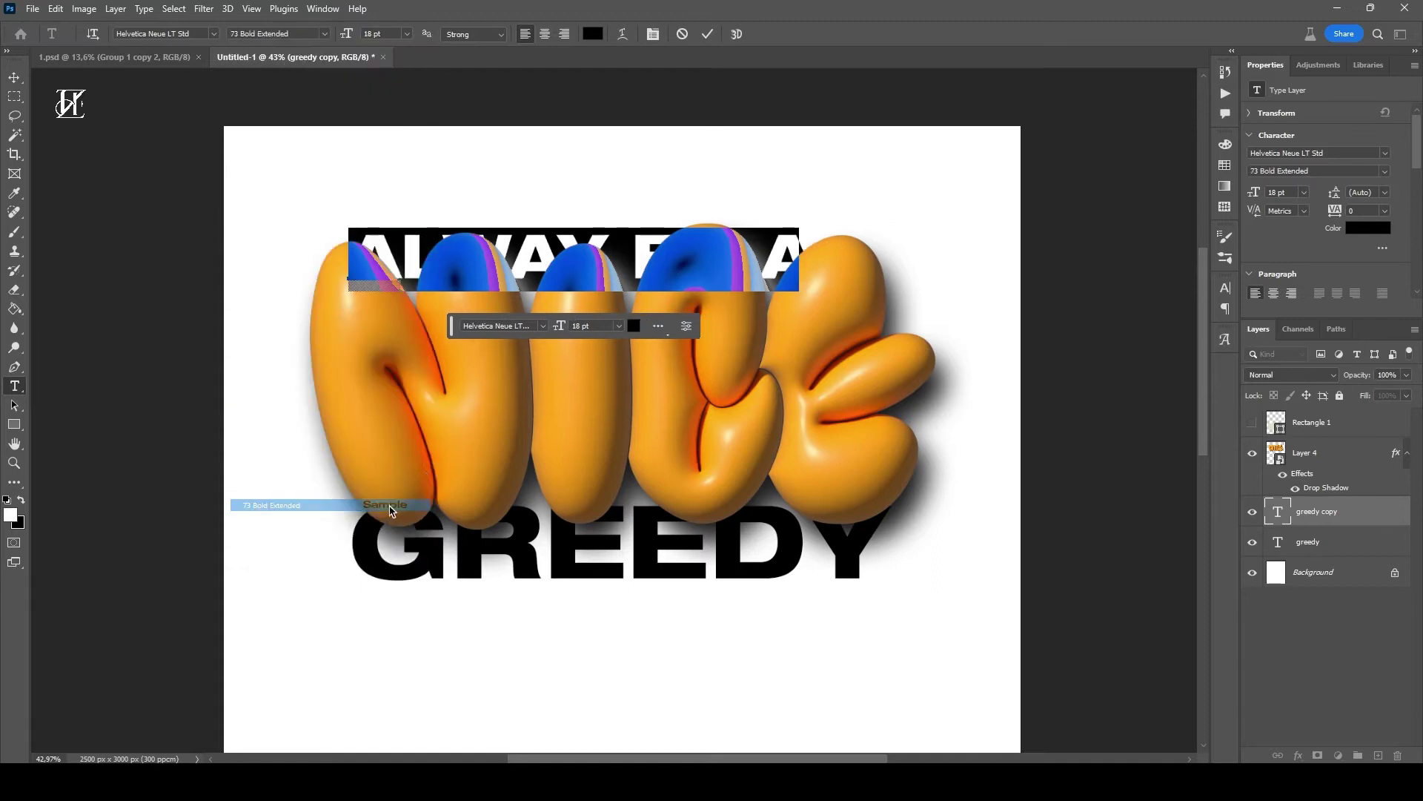
{"action": "left_click", "coordinate": [324, 34]}
{"action": "left_click", "coordinate": [372, 460]}
{"action": "left_click", "coordinate": [406, 34]}
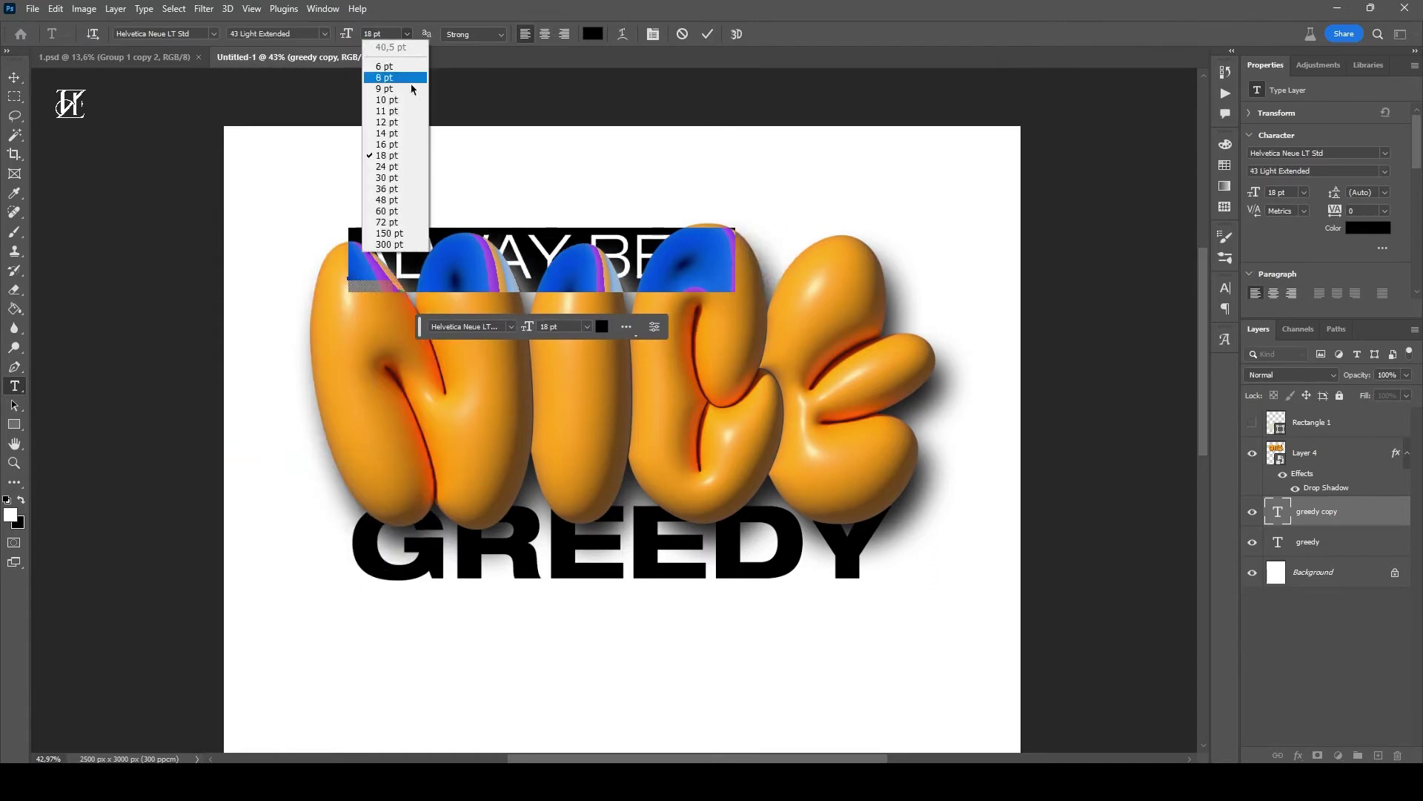
{"action": "left_click", "coordinate": [387, 166]}
{"action": "left_click", "coordinate": [407, 33]}
{"action": "left_click", "coordinate": [14, 77]}
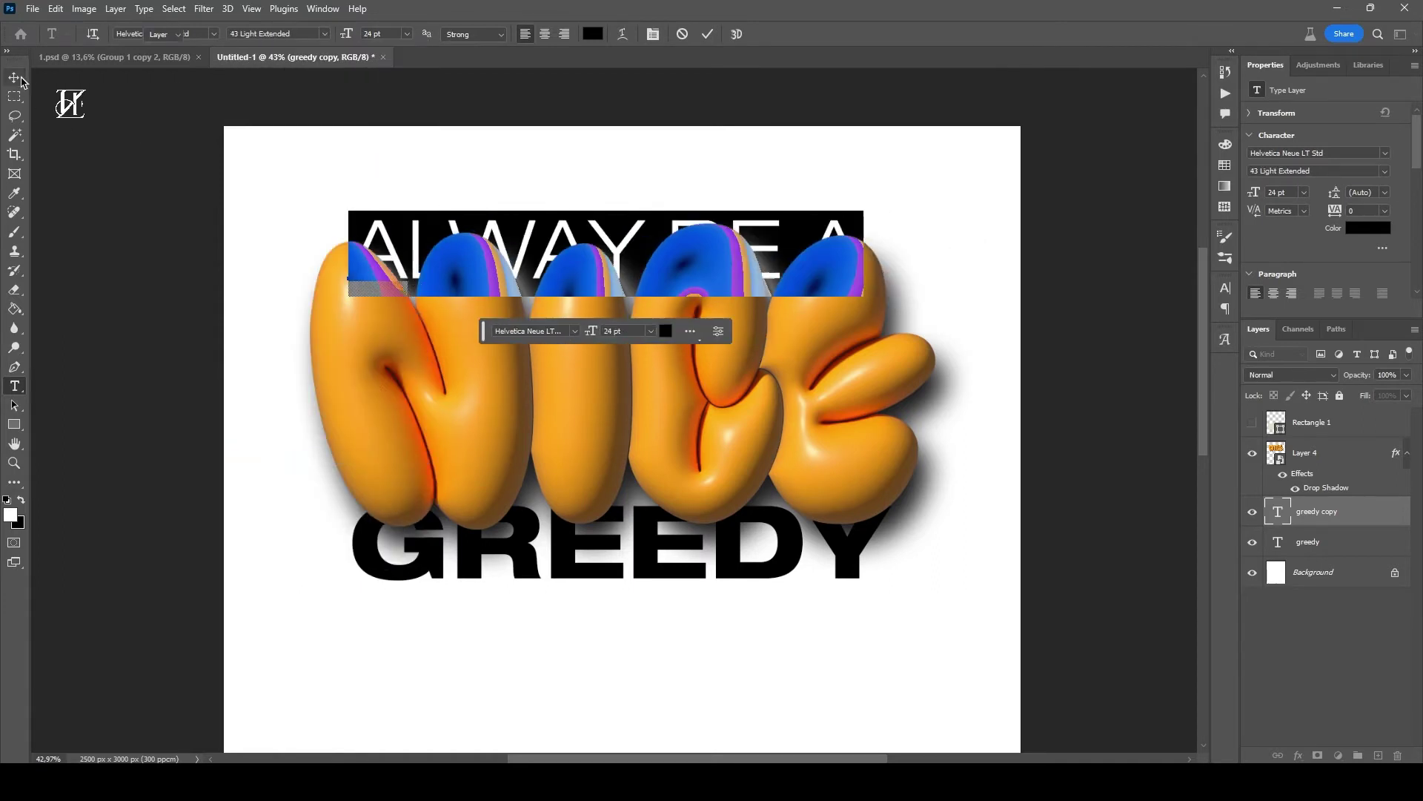
Step: Nudge the ALWAY BE A line down slightly and select its text for editing
{"action": "left_click_drag", "start_coordinate": [757, 245], "coordinate": [723, 269]}
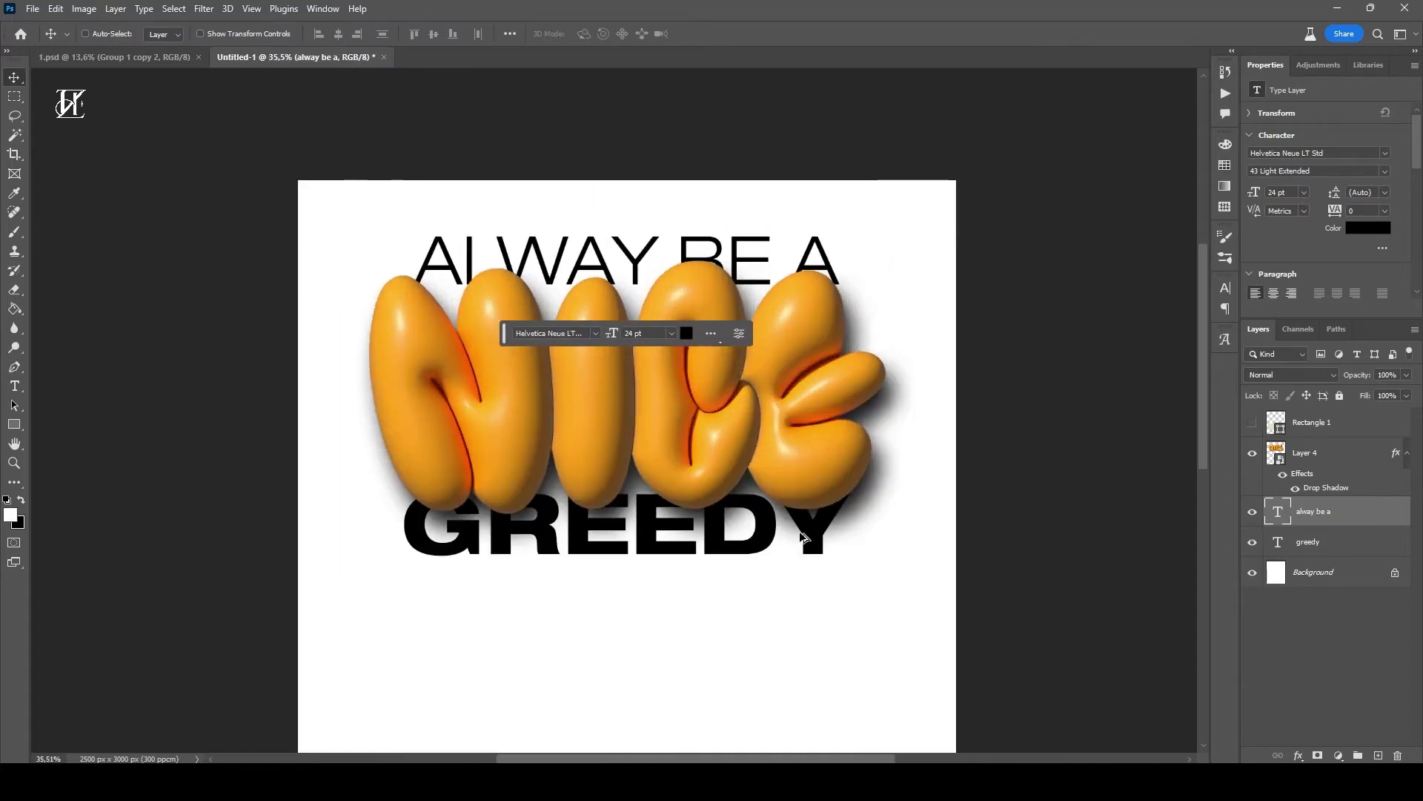
{"action": "scroll", "coordinate": [629, 470], "scroll_direction": "down", "scroll_amount": 3}
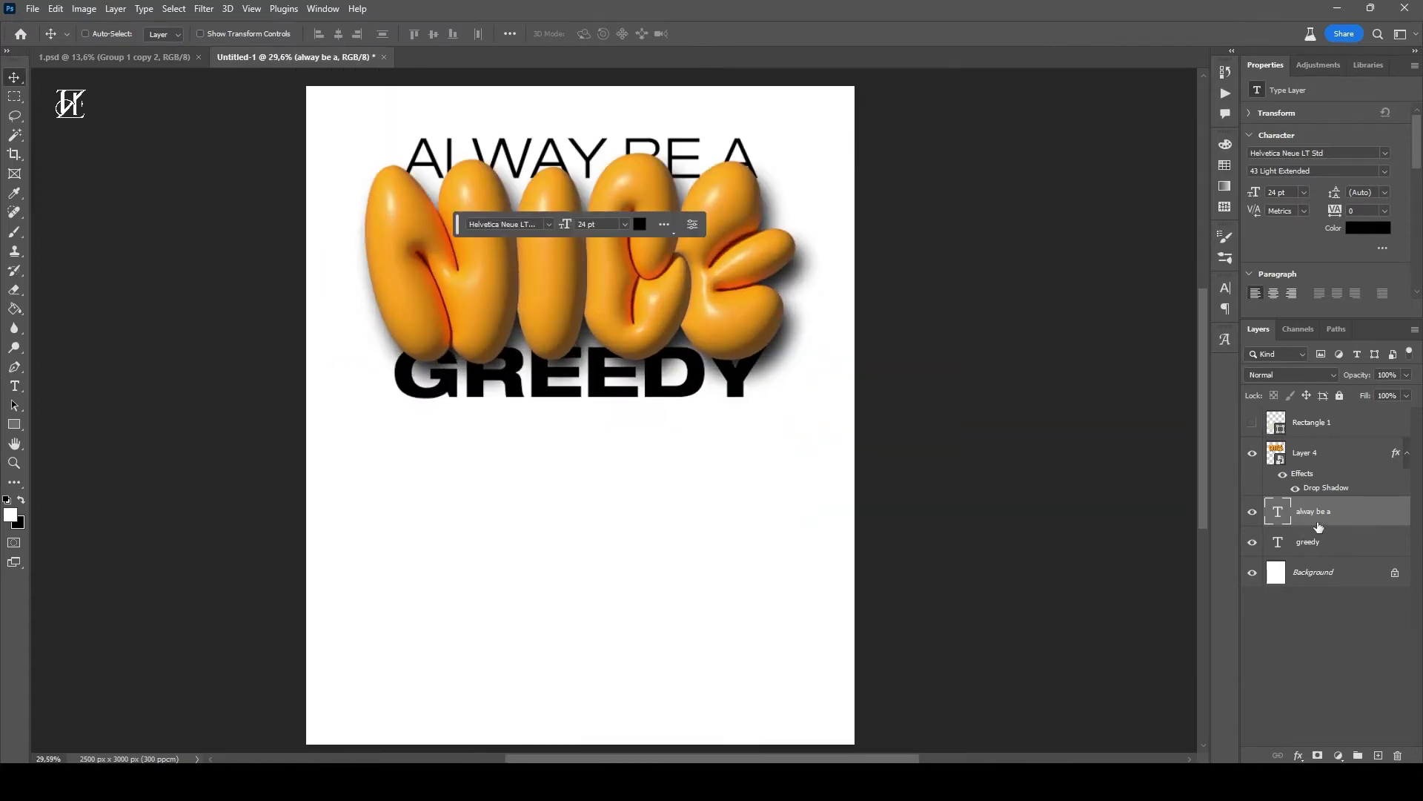
{"action": "scroll", "coordinate": [819, 492], "scroll_direction": "up", "scroll_amount": 4}
{"action": "double_click", "coordinate": [1278, 511]}
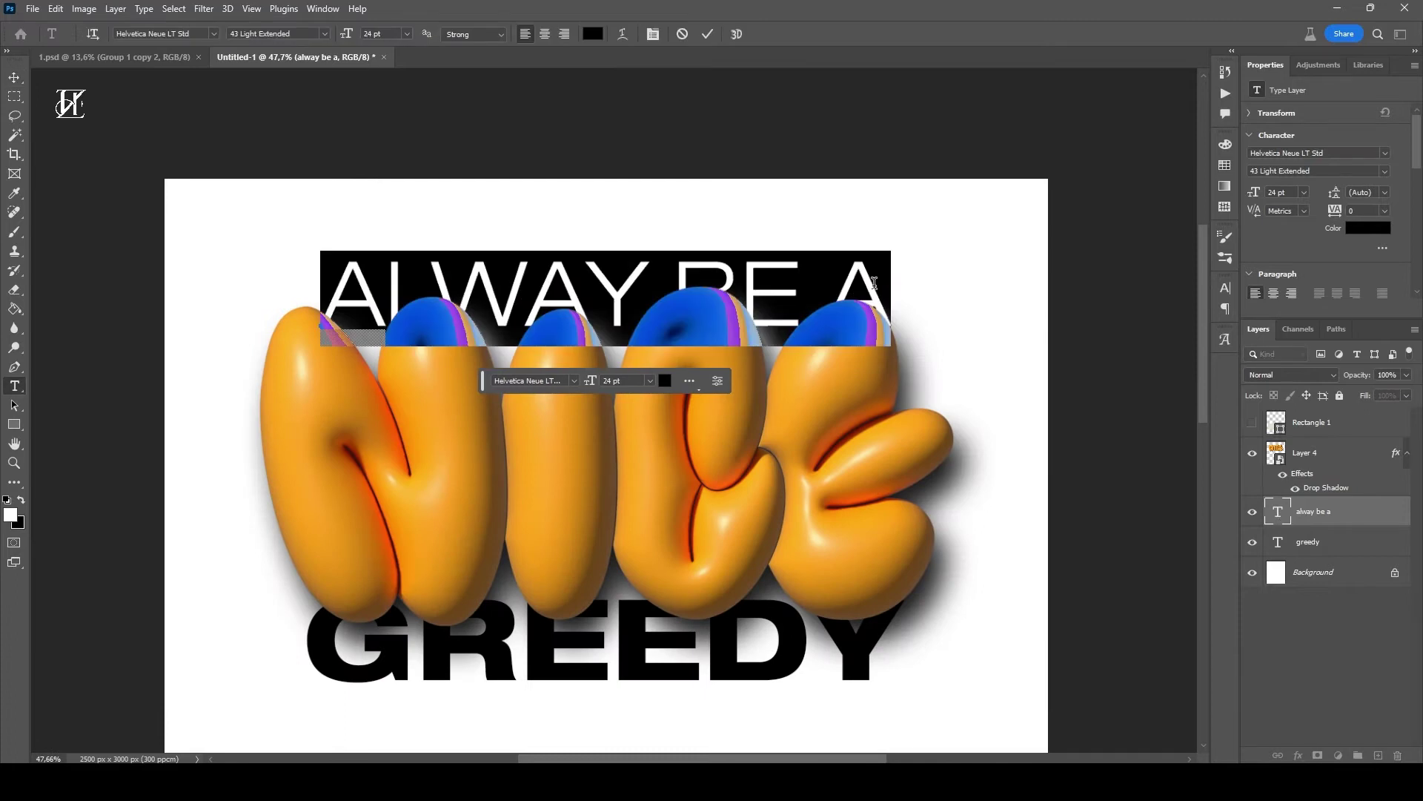
{"action": "key", "text": "Escape"}
{"action": "key", "text": "v"}
{"action": "scroll", "coordinate": [699, 330], "scroll_direction": "down", "scroll_amount": 2}
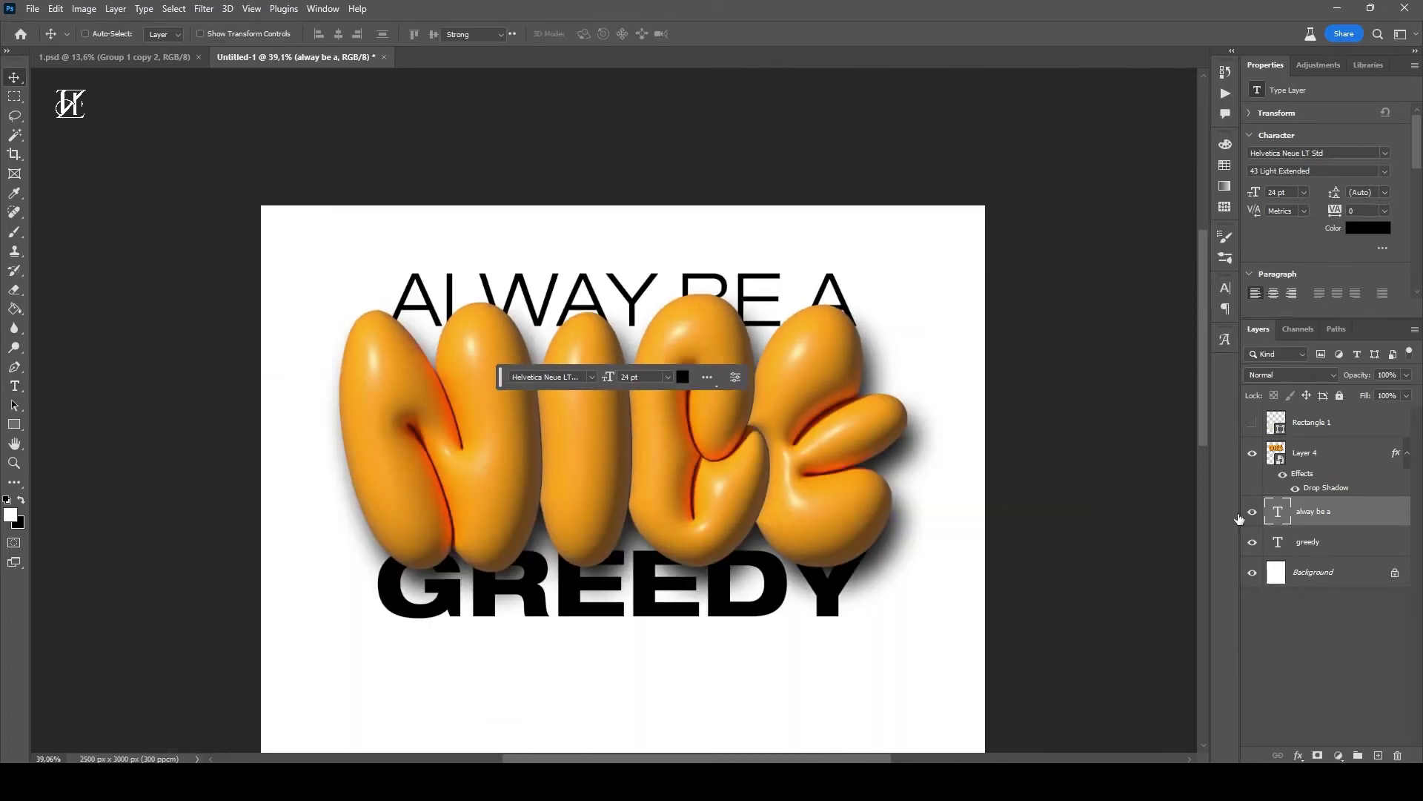
{"action": "double_click", "coordinate": [1277, 512]}
Step: Set the ALWAY BE A text to 16 pt with tracking of 500
{"action": "left_click", "coordinate": [408, 34]}
{"action": "left_click", "coordinate": [394, 156]}
{"action": "left_click", "coordinate": [408, 34]}
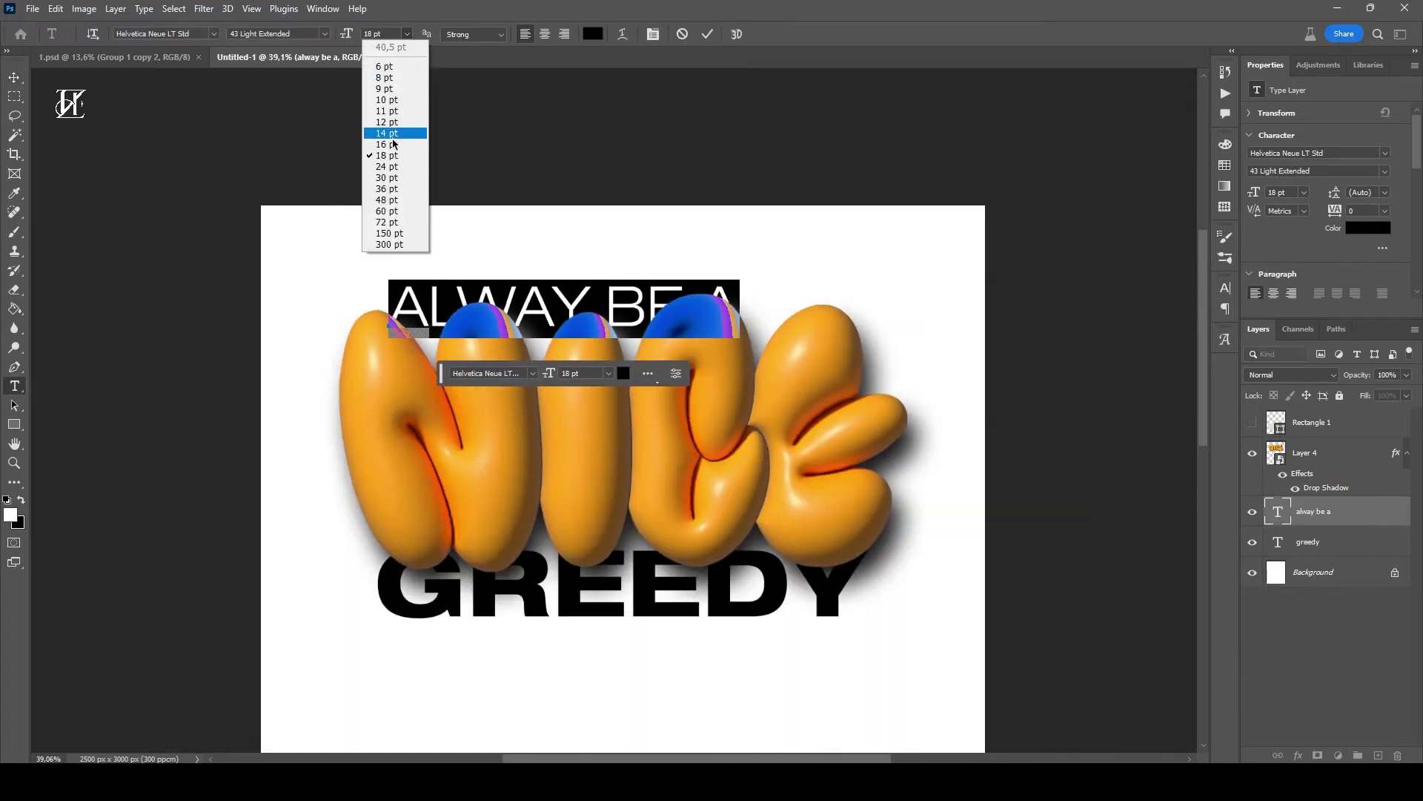
{"action": "left_click", "coordinate": [390, 148]}
{"action": "left_click", "coordinate": [1385, 211]}
{"action": "left_click", "coordinate": [1369, 385]}
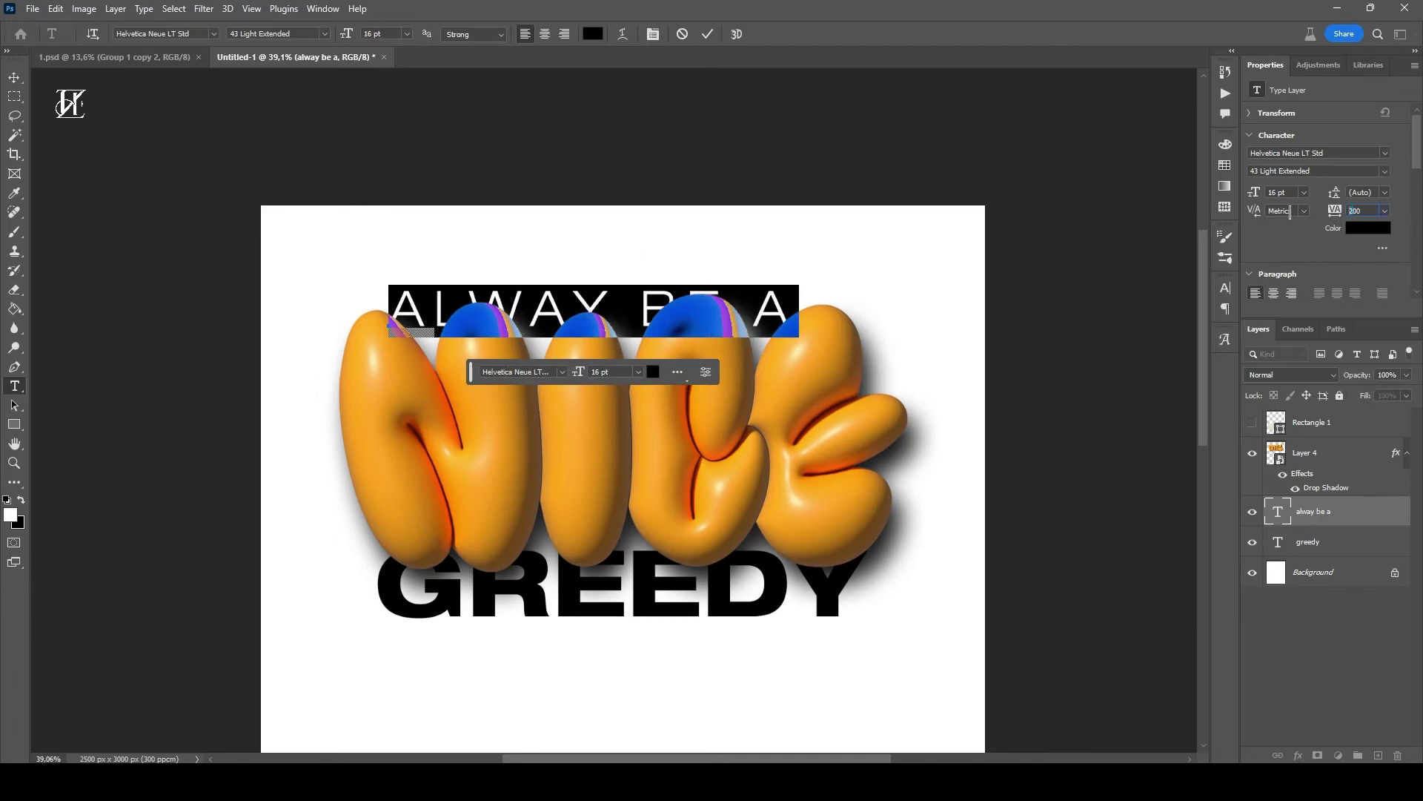
{"action": "type", "text": "500"}
{"action": "key", "text": "Return"}
{"action": "key", "text": "ctrl+Return"}
Step: Scale the ALWAY BE A line to about 79% and nudge it slightly upward
{"action": "key", "text": "ctrl+t"}
{"action": "left_click_drag", "start_coordinate": [949, 338], "coordinate": [826, 370]}
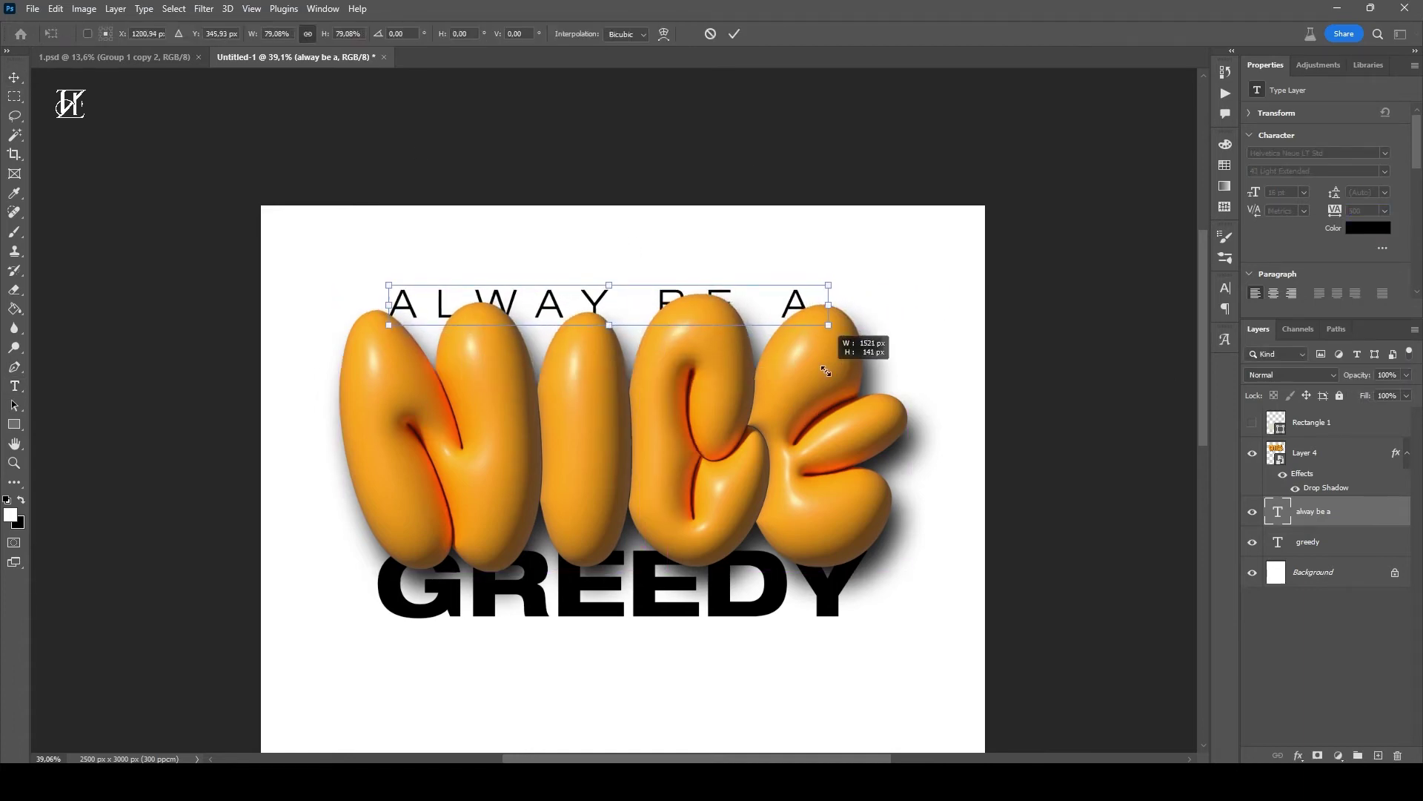
{"action": "key", "text": "Return"}
{"action": "key", "text": "v"}
{"action": "left_click_drag", "start_coordinate": [660, 301], "coordinate": [671, 285]}
{"action": "scroll", "coordinate": [662, 299], "scroll_direction": "up", "scroll_amount": 5}
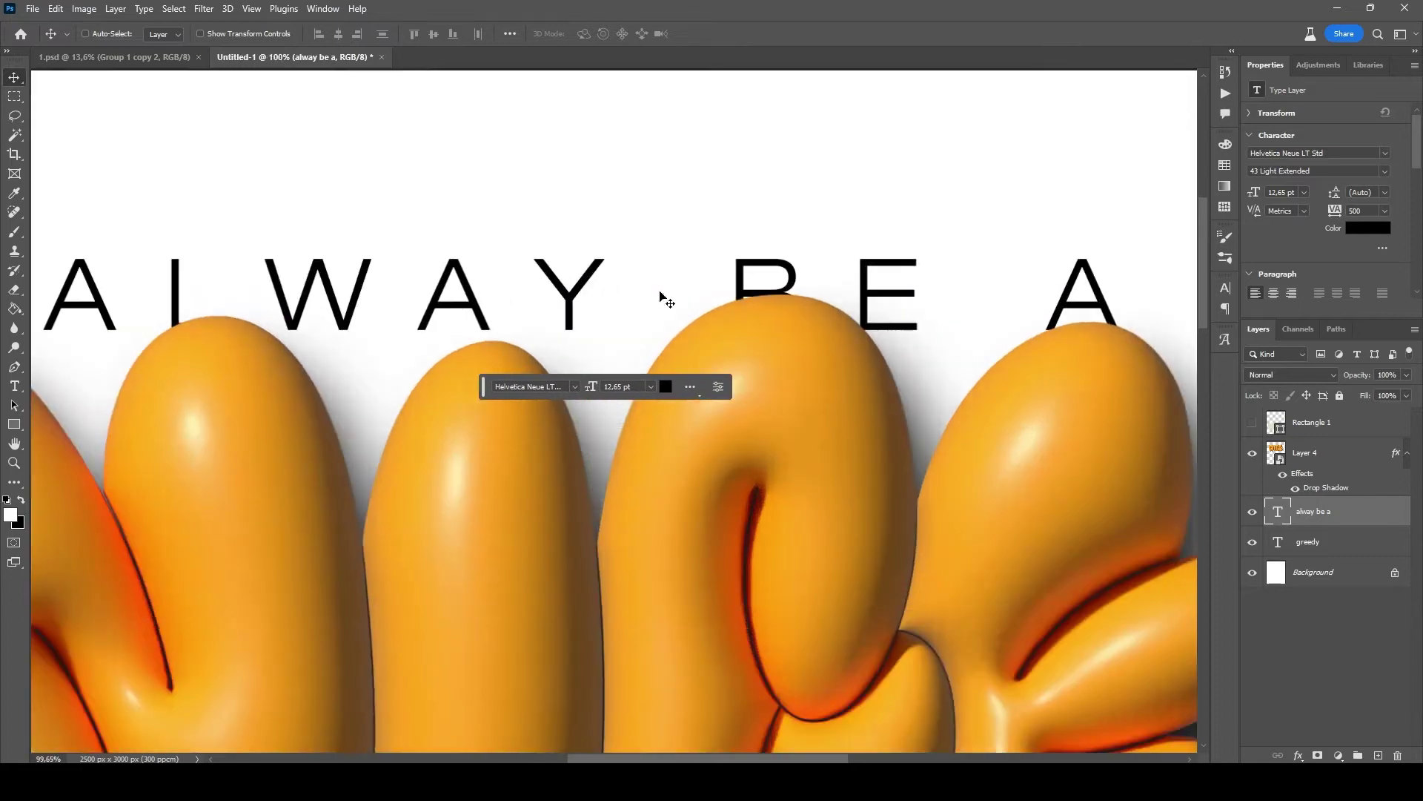
{"action": "scroll", "coordinate": [667, 311], "scroll_direction": "down", "scroll_amount": 5}
{"action": "left_click", "coordinate": [426, 136]}
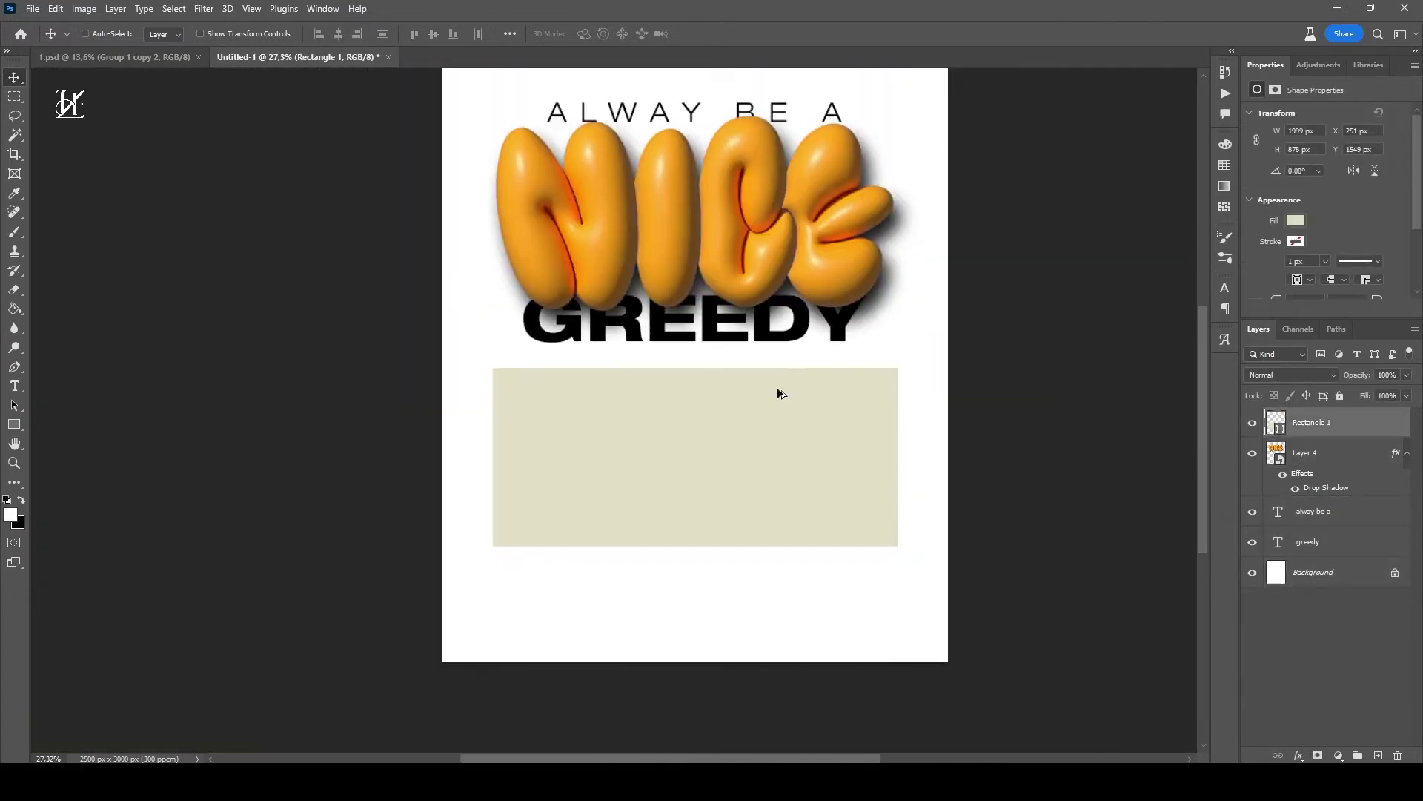
{"action": "scroll", "coordinate": [750, 512], "scroll_direction": "down", "scroll_amount": 1}
{"action": "scroll", "coordinate": [681, 522], "scroll_direction": "up", "scroll_amount": 2}
{"action": "scroll", "coordinate": [706, 465], "scroll_direction": "down", "scroll_amount": 1}
{"action": "scroll", "coordinate": [664, 492], "scroll_direction": "up", "scroll_amount": 1}
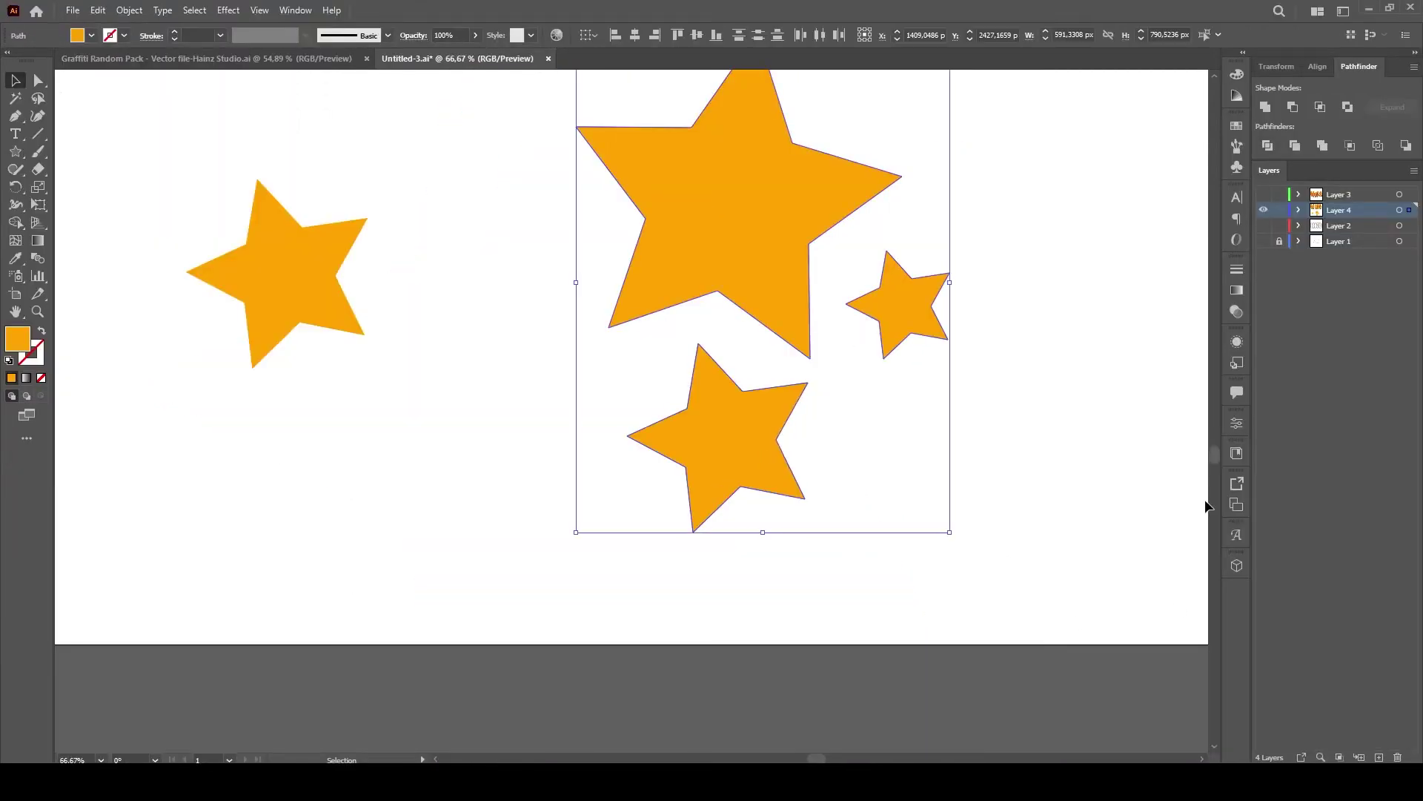
Step: Inflate the four orange stars in 3D and light them with the Top Left preset
{"action": "left_click", "coordinate": [1237, 484]}
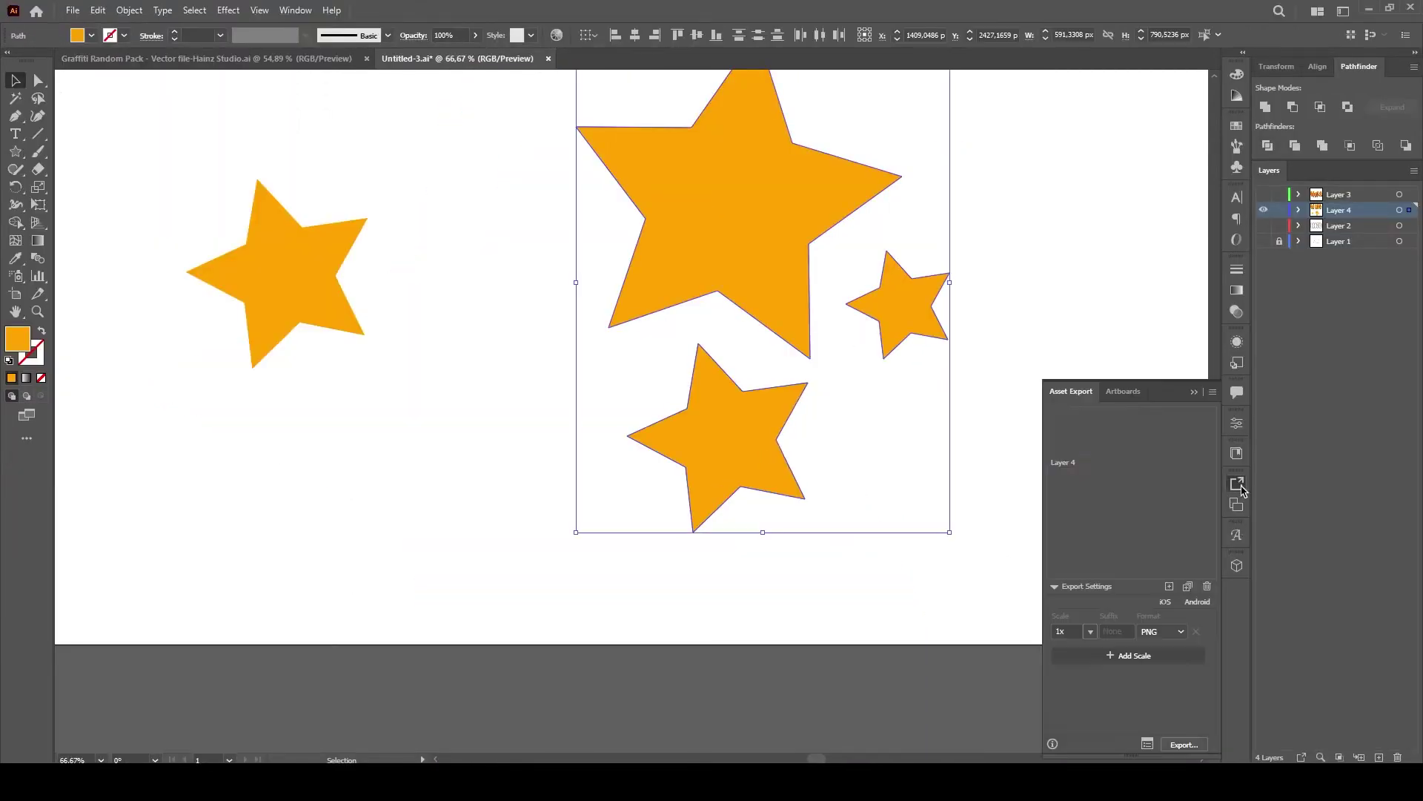
{"action": "left_click", "coordinate": [1237, 566]}
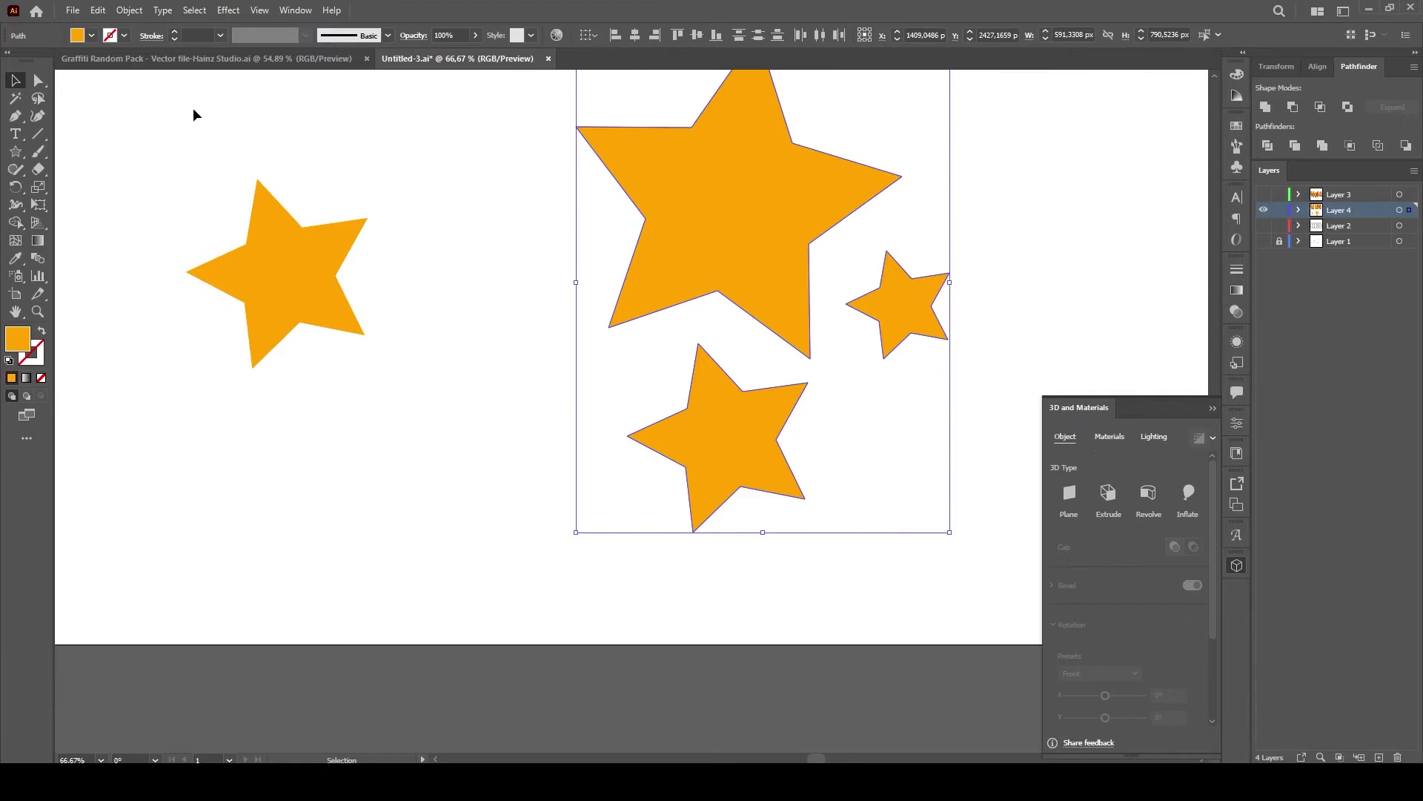
{"action": "left_click", "coordinate": [1187, 495]}
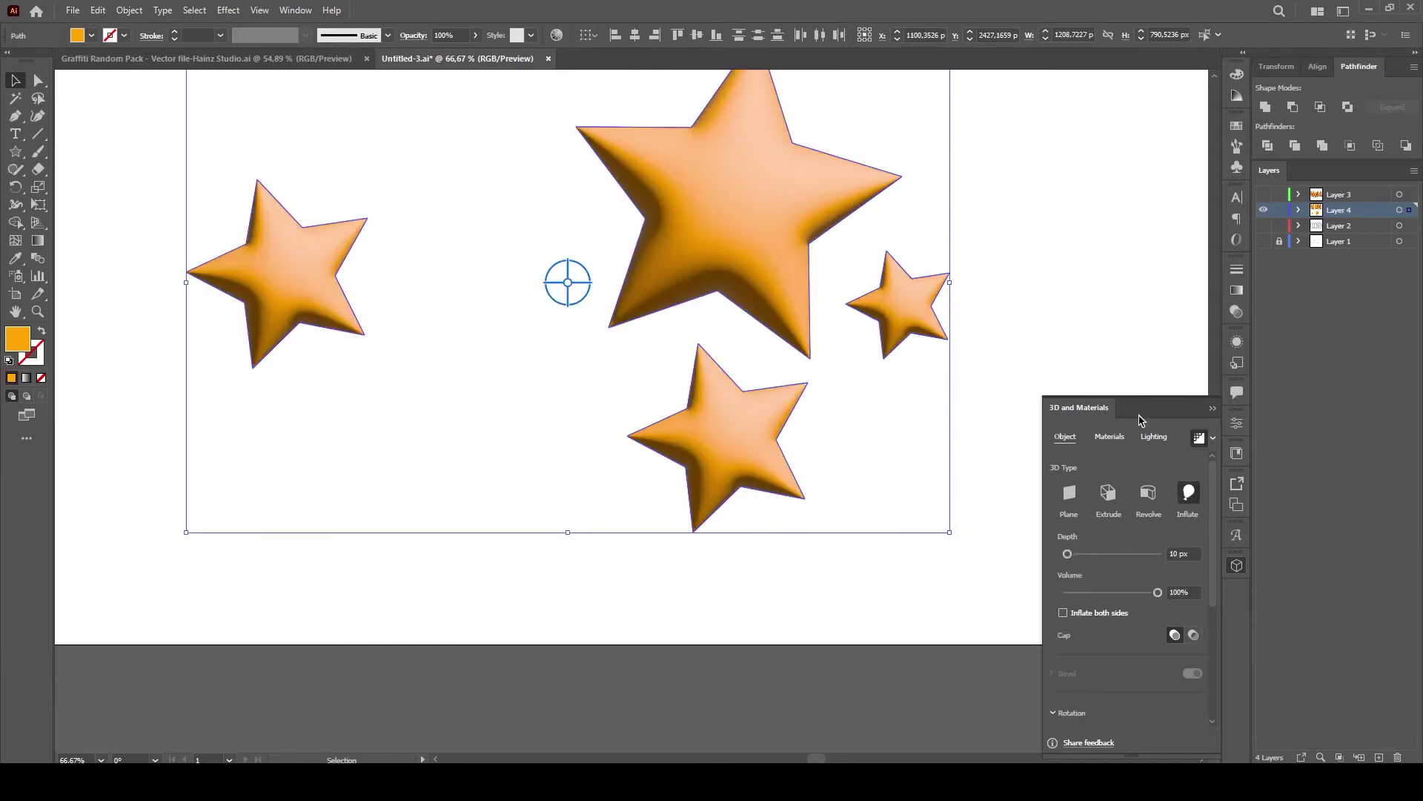
{"action": "left_click", "coordinate": [1152, 439]}
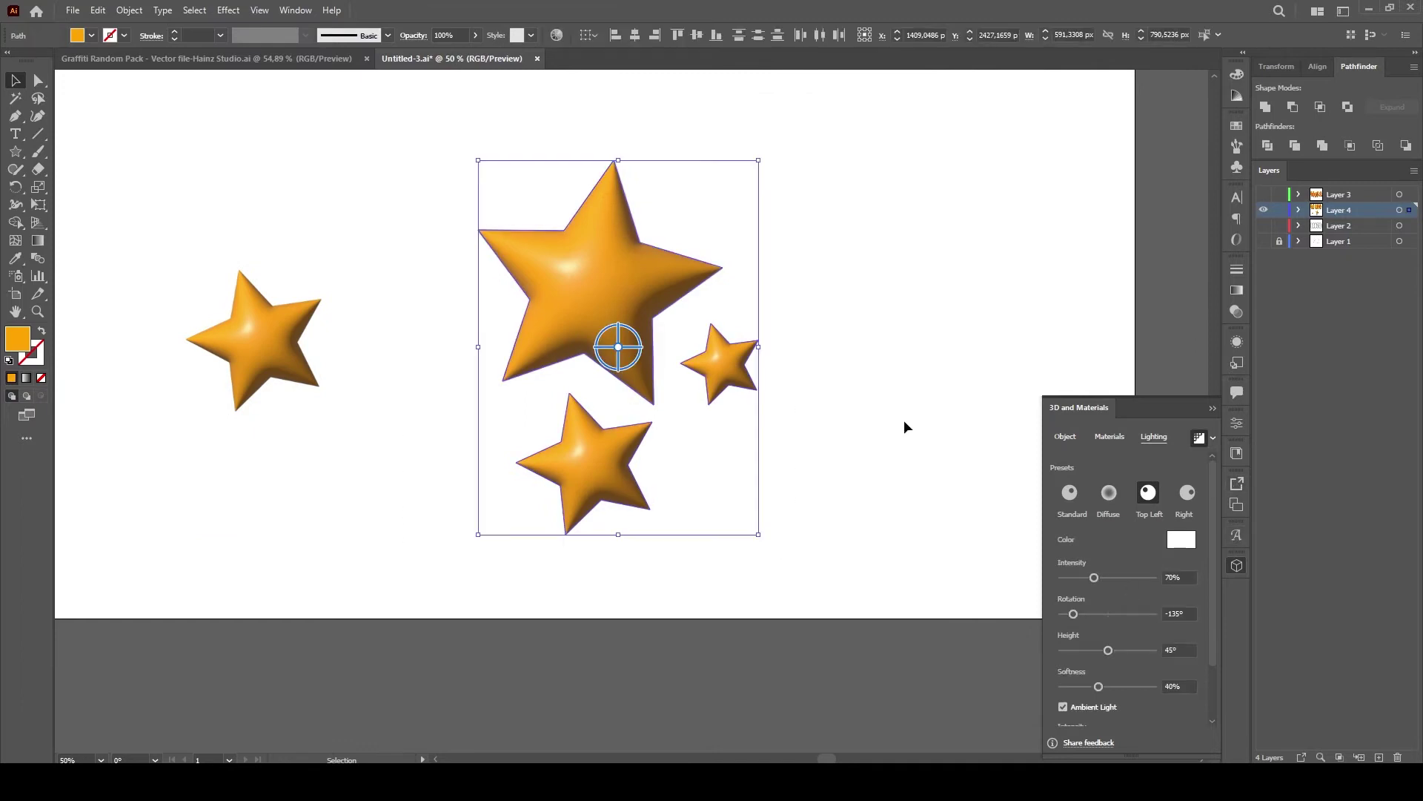
{"action": "left_click", "coordinate": [1213, 409]}
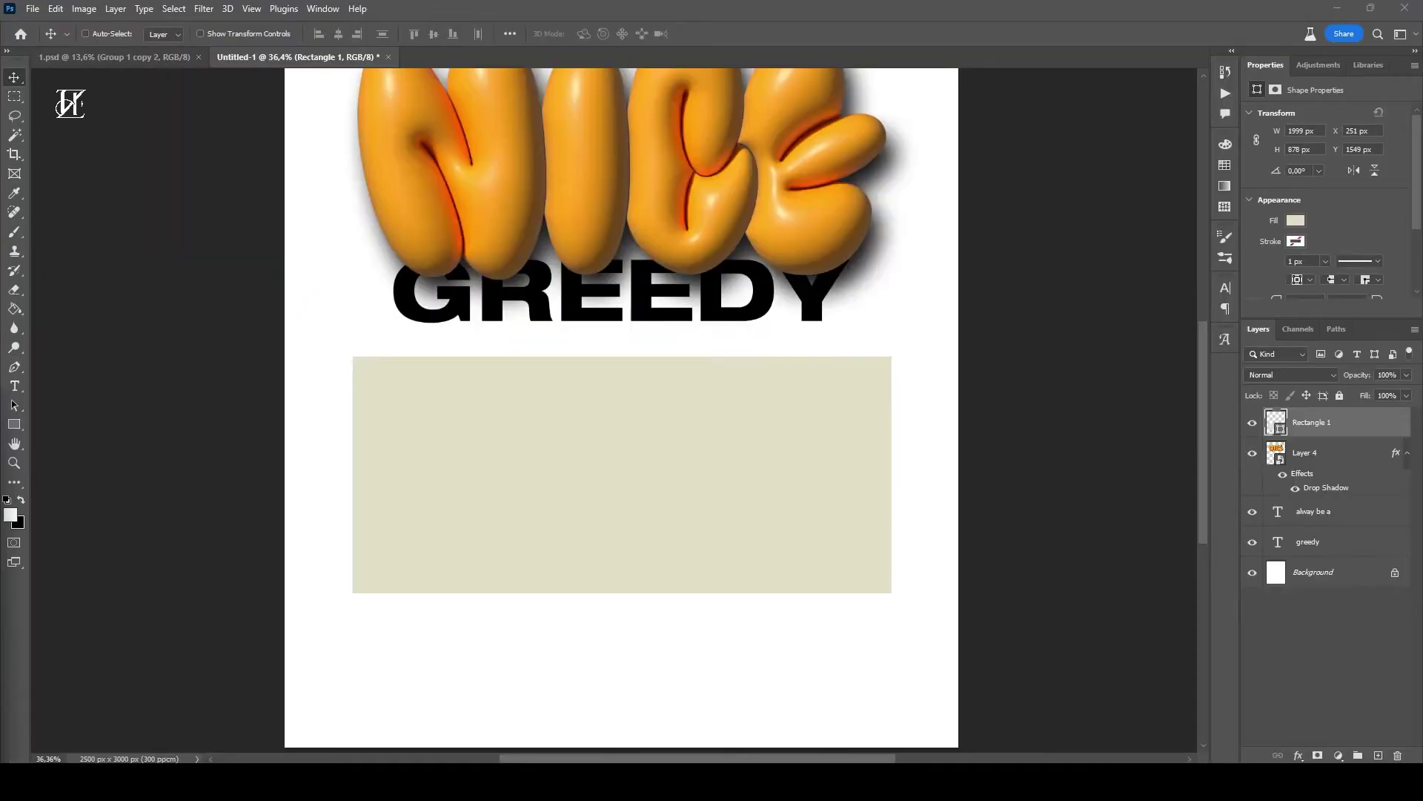
Step: Paste the 3D stars, shrink them and place them lower right, tilted about 23°
{"action": "key", "text": "ctrl+v"}
{"action": "left_click_drag", "start_coordinate": [852, 660], "coordinate": [724, 508]}
{"action": "left_click_drag", "start_coordinate": [645, 413], "coordinate": [811, 545]}
{"action": "mouse_move", "coordinate": [890, 404]}
{"action": "left_mouse_down"}
{"action": "mouse_move", "coordinate": [858, 359]}
{"action": "mouse_move", "coordinate": [813, 455]}
{"action": "left_mouse_up"}
{"action": "scroll", "coordinate": [788, 524], "scroll_direction": "up", "scroll_amount": 2}
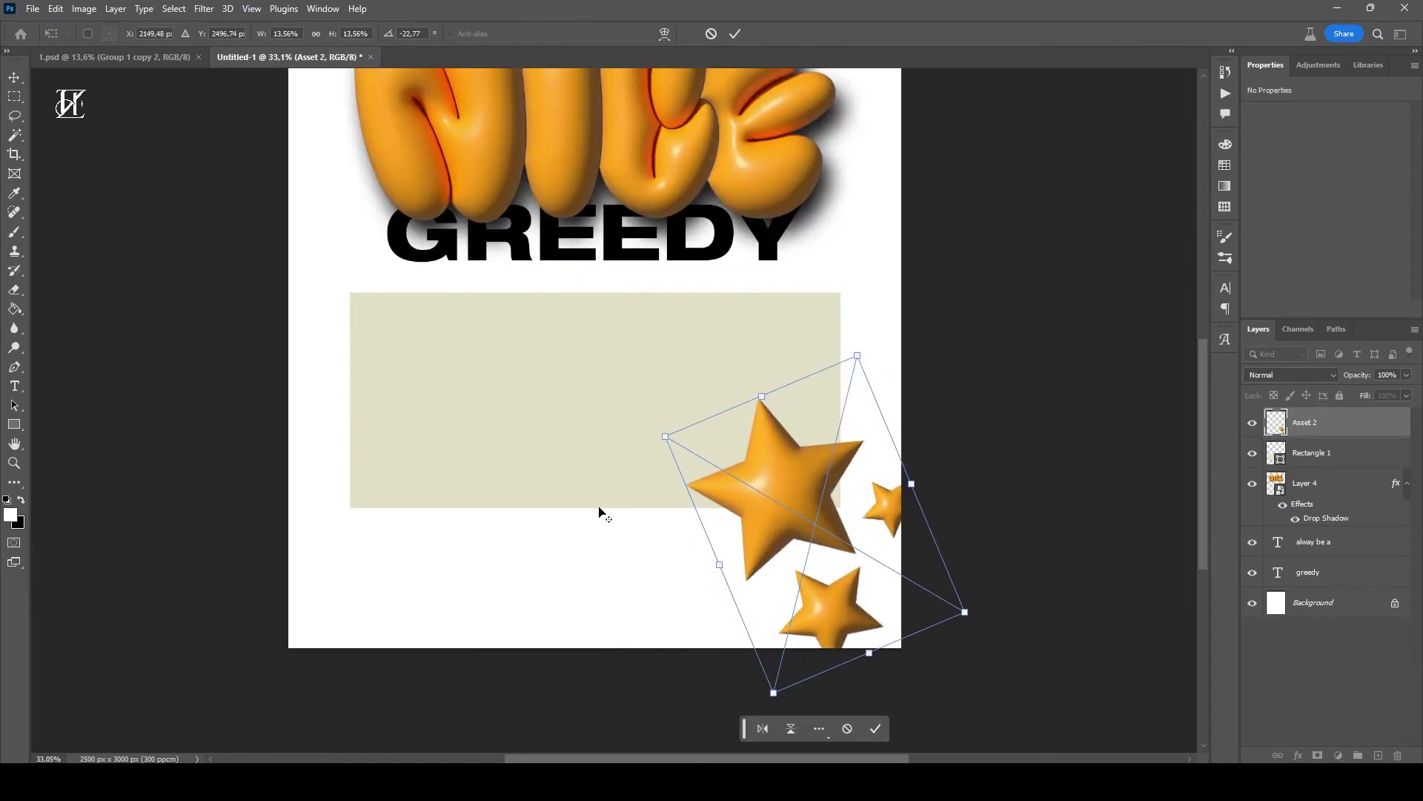
{"action": "scroll", "coordinate": [778, 540], "scroll_direction": "down", "scroll_amount": 1}
{"action": "scroll", "coordinate": [660, 508], "scroll_direction": "up", "scroll_amount": 2}
{"action": "scroll", "coordinate": [660, 508], "scroll_direction": "down", "scroll_amount": 4}
{"action": "scroll", "coordinate": [798, 312], "scroll_direction": "up", "scroll_amount": 2}
{"action": "key", "text": "Return"}
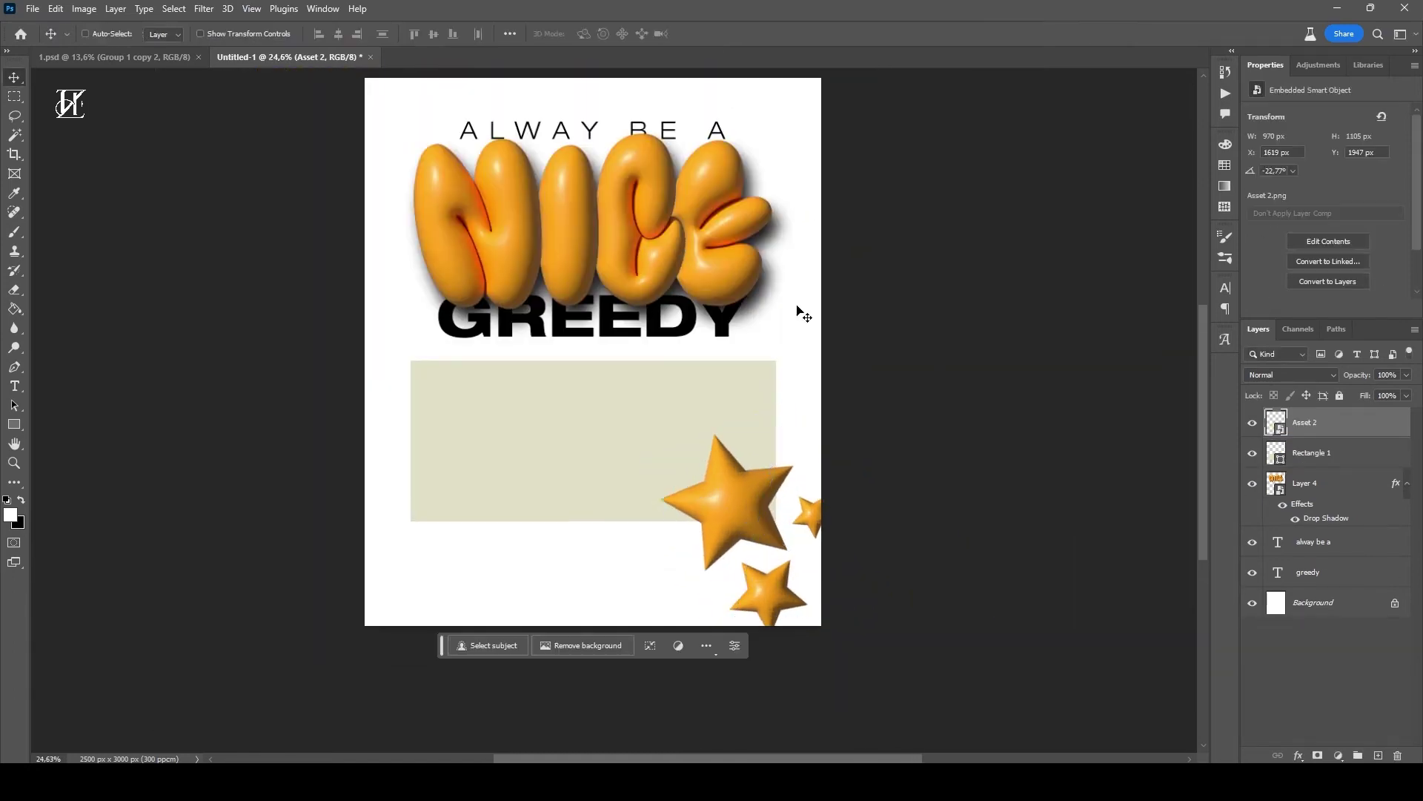
{"action": "scroll", "coordinate": [798, 312], "scroll_direction": "up", "scroll_amount": 1}
{"action": "scroll", "coordinate": [410, 556], "scroll_direction": "down", "scroll_amount": 2}
Step: Paste another star, scale it down and rotate it into the bottom-left corner
{"action": "key", "text": "ctrl+v"}
{"action": "mouse_move", "coordinate": [811, 135]}
{"action": "left_mouse_down"}
{"action": "mouse_move", "coordinate": [708, 316]}
{"action": "mouse_move", "coordinate": [712, 432]}
{"action": "left_mouse_up"}
{"action": "left_click_drag", "start_coordinate": [602, 417], "coordinate": [492, 571]}
{"action": "scroll", "coordinate": [492, 572], "scroll_direction": "up", "scroll_amount": 1}
{"action": "scroll", "coordinate": [493, 593], "scroll_direction": "up", "scroll_amount": 1}
{"action": "scroll", "coordinate": [524, 660], "scroll_direction": "up", "scroll_amount": 1}
{"action": "key", "text": "Return"}
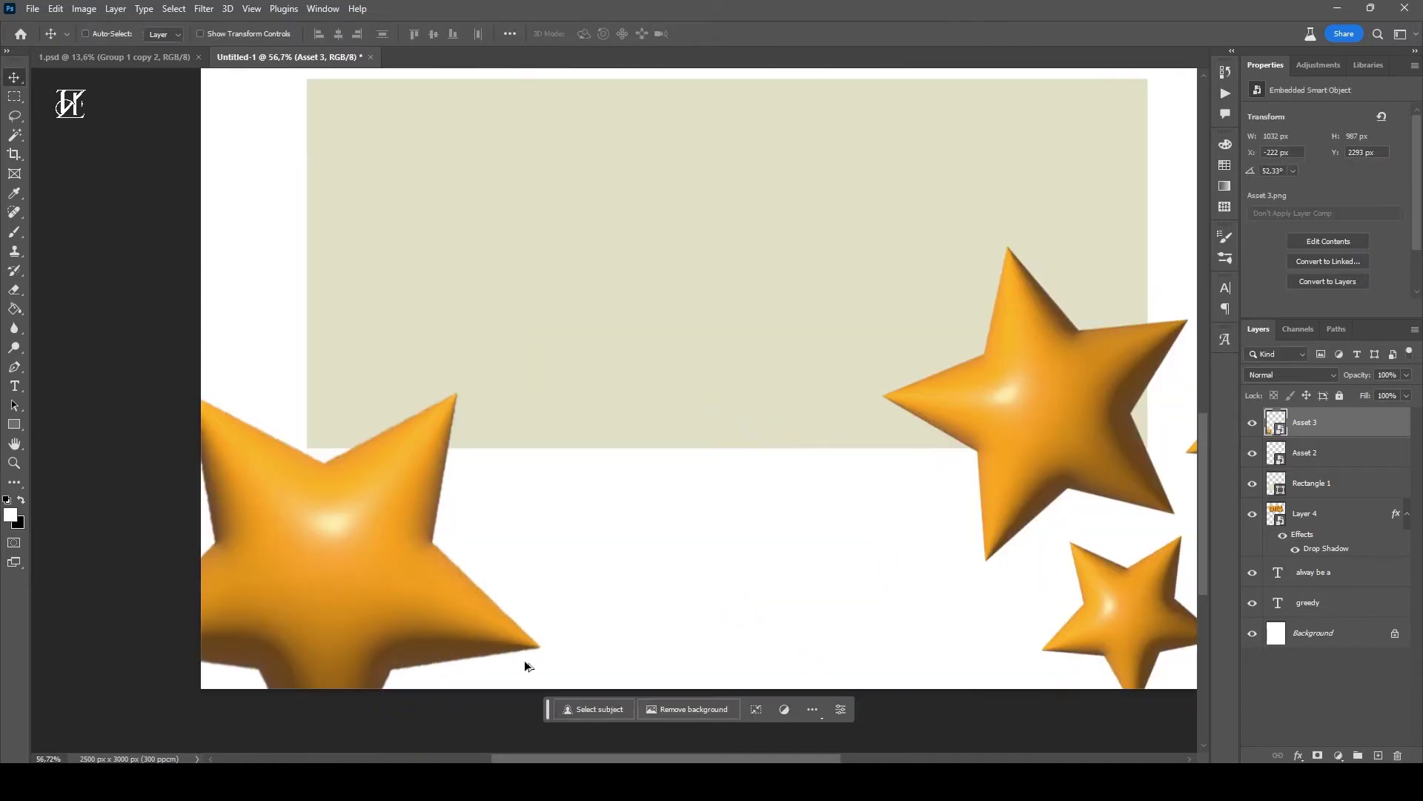
{"action": "scroll", "coordinate": [523, 659], "scroll_direction": "down", "scroll_amount": 1}
Step: Shrink the bottom-left star further and adjust its angle and position
{"action": "key", "text": "ctrl+t"}
{"action": "left_click_drag", "start_coordinate": [381, 318], "coordinate": [366, 397]}
{"action": "key", "text": "Return"}
{"action": "scroll", "coordinate": [346, 529], "scroll_direction": "down", "scroll_amount": 2}
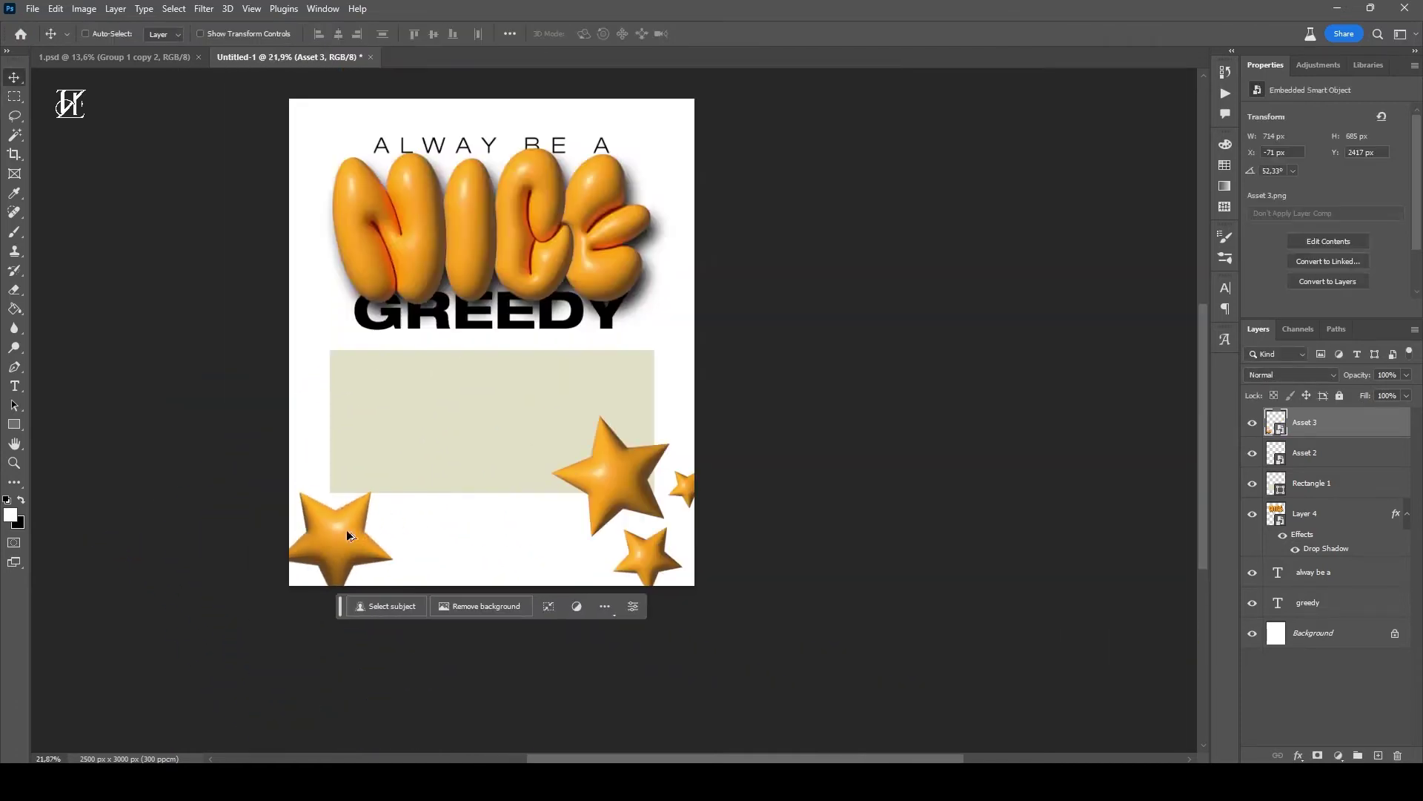
{"action": "scroll", "coordinate": [345, 529], "scroll_direction": "up", "scroll_amount": 2}
{"action": "key", "text": "ctrl+t"}
{"action": "left_click_drag", "start_coordinate": [386, 593], "coordinate": [326, 616]}
{"action": "key", "text": "Return"}
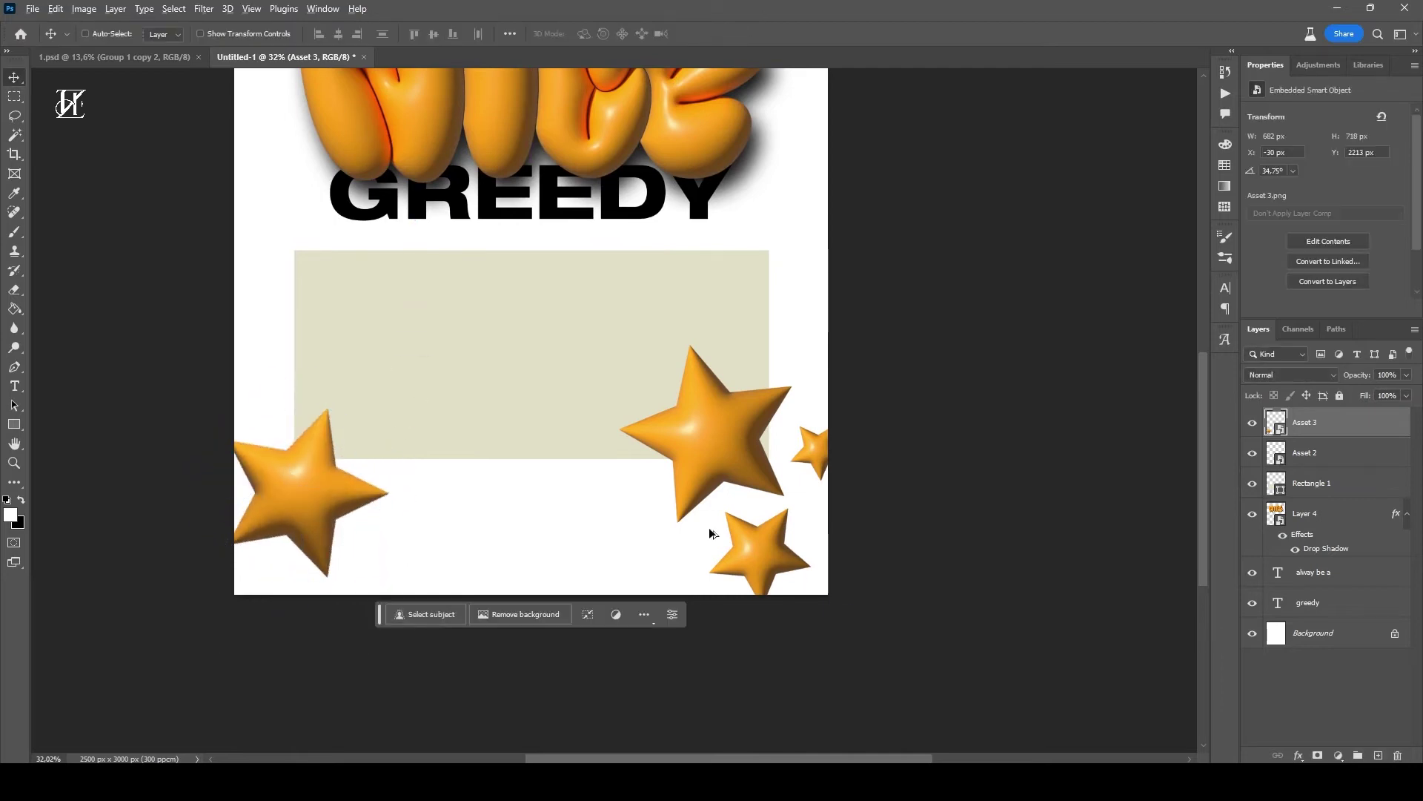
Step: Paste the copied drop shadow onto the Asset 2 and Asset 3 star layers
{"action": "scroll", "coordinate": [709, 534], "scroll_direction": "up", "scroll_amount": 1}
{"action": "right_click", "coordinate": [1305, 513]}
{"action": "key", "text": "Escape"}
{"action": "left_click", "coordinate": [1346, 454]}
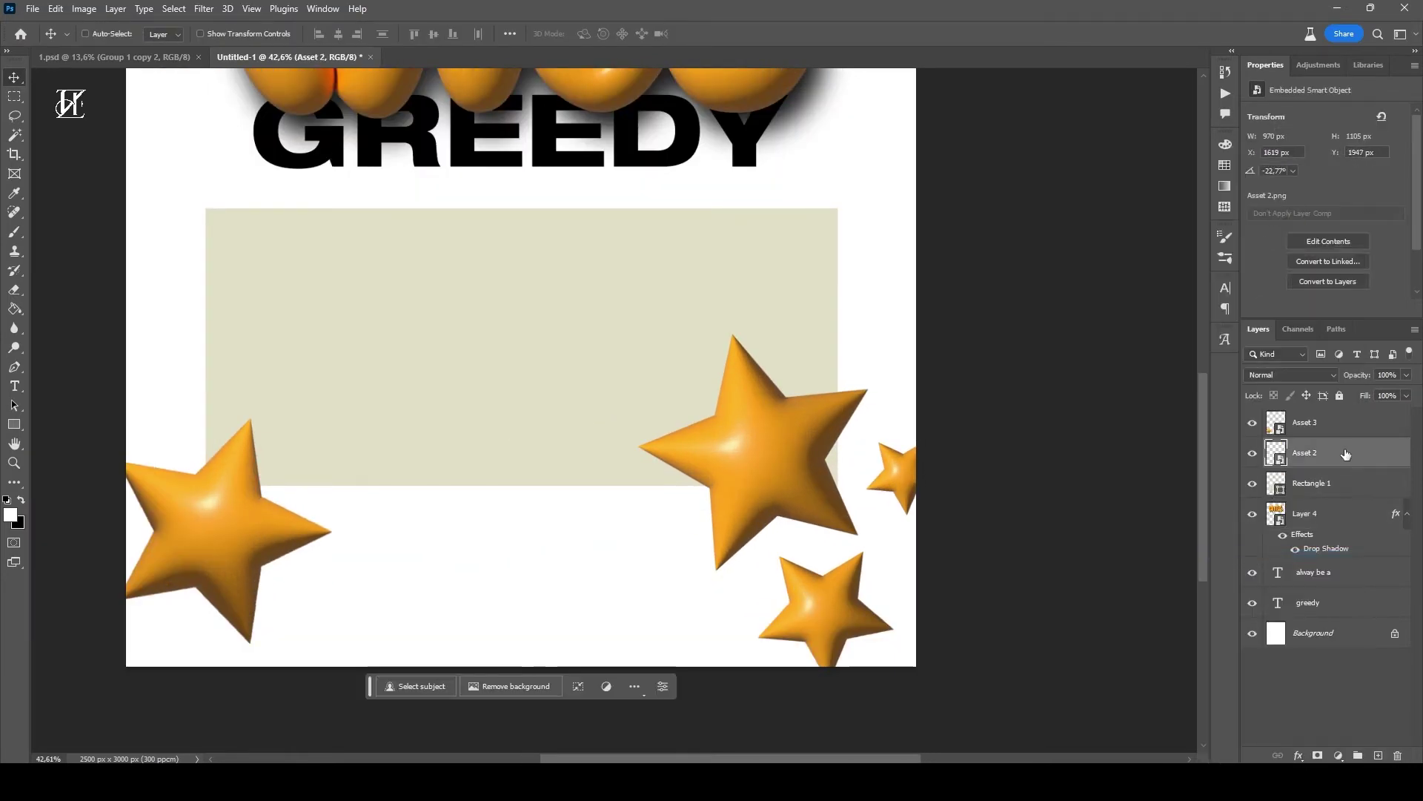
{"action": "right_click", "coordinate": [1346, 454]}
{"action": "left_click", "coordinate": [1258, 568]}
{"action": "right_click", "coordinate": [1360, 432]}
{"action": "left_click", "coordinate": [1253, 568]}
{"action": "scroll", "coordinate": [508, 499], "scroll_direction": "down", "scroll_amount": 1}
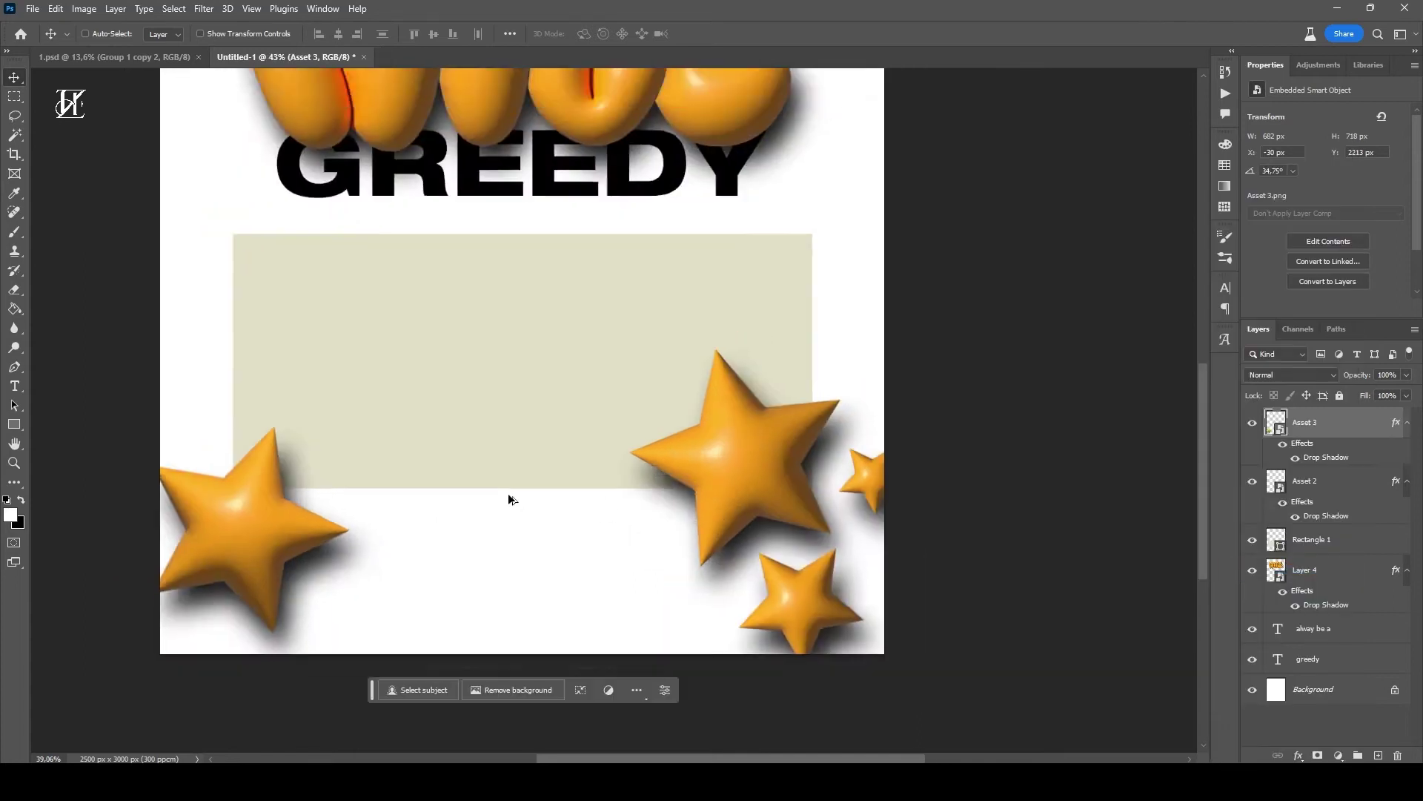
{"action": "scroll", "coordinate": [509, 499], "scroll_direction": "up", "scroll_amount": 3}
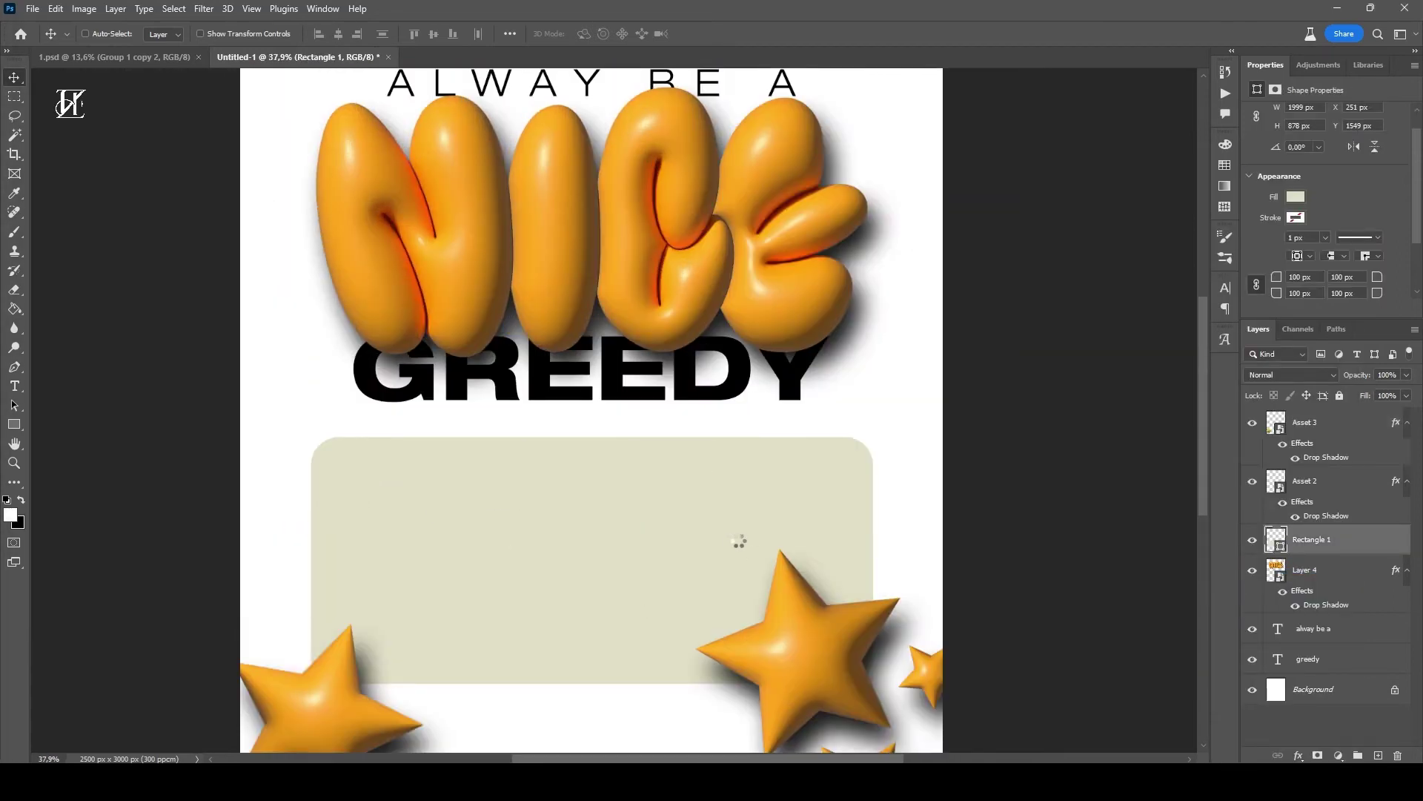
Step: Scale the desert photo over the rounded card, clip it in and shift it down
{"action": "left_click_drag", "start_coordinate": [943, 222], "coordinate": [883, 314]}
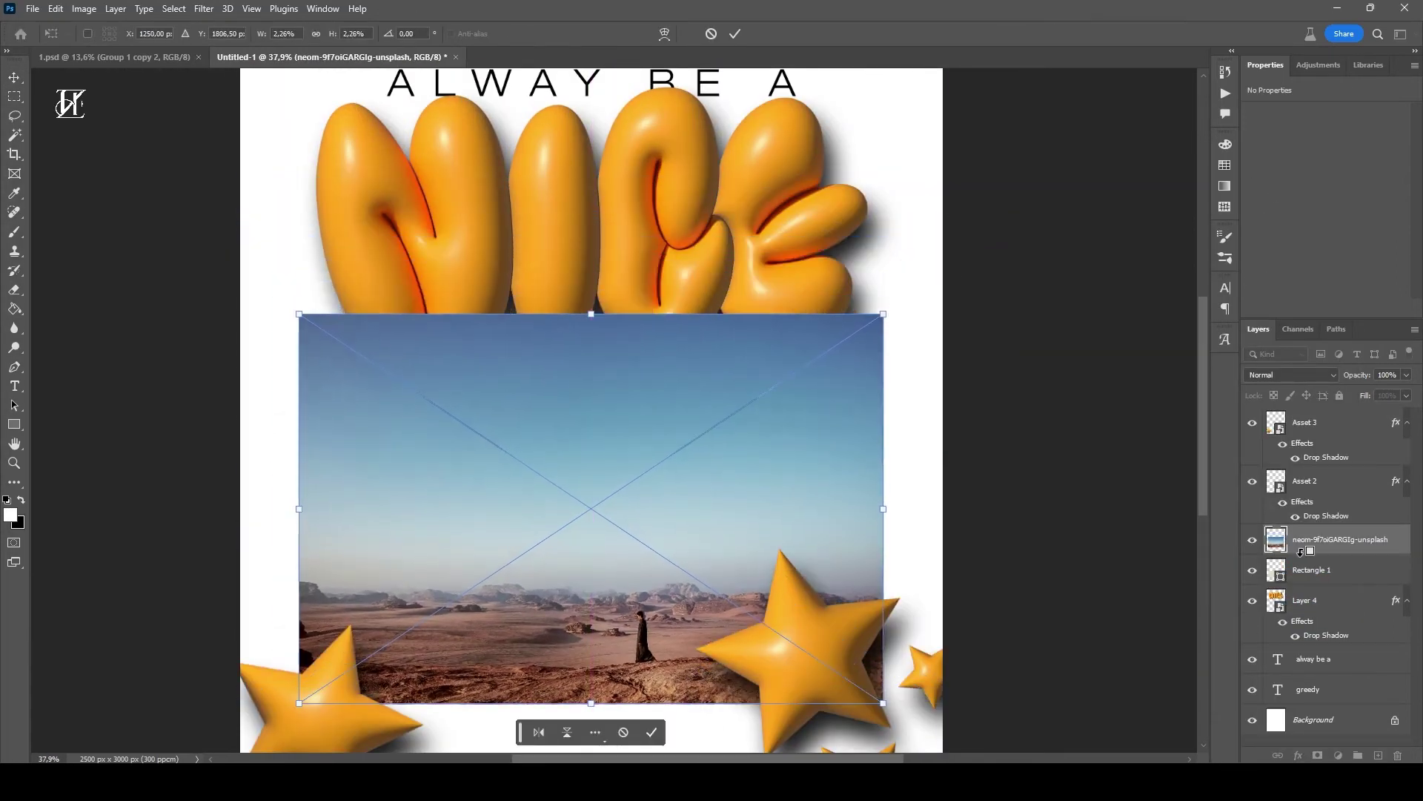
{"action": "key", "text": "Return"}
{"action": "left_click", "coordinate": [1301, 552], "text": "alt"}
{"action": "scroll", "coordinate": [660, 582], "scroll_direction": "down", "scroll_amount": 4}
{"action": "scroll", "coordinate": [660, 582], "scroll_direction": "up", "scroll_amount": 2, "text": "alt"}
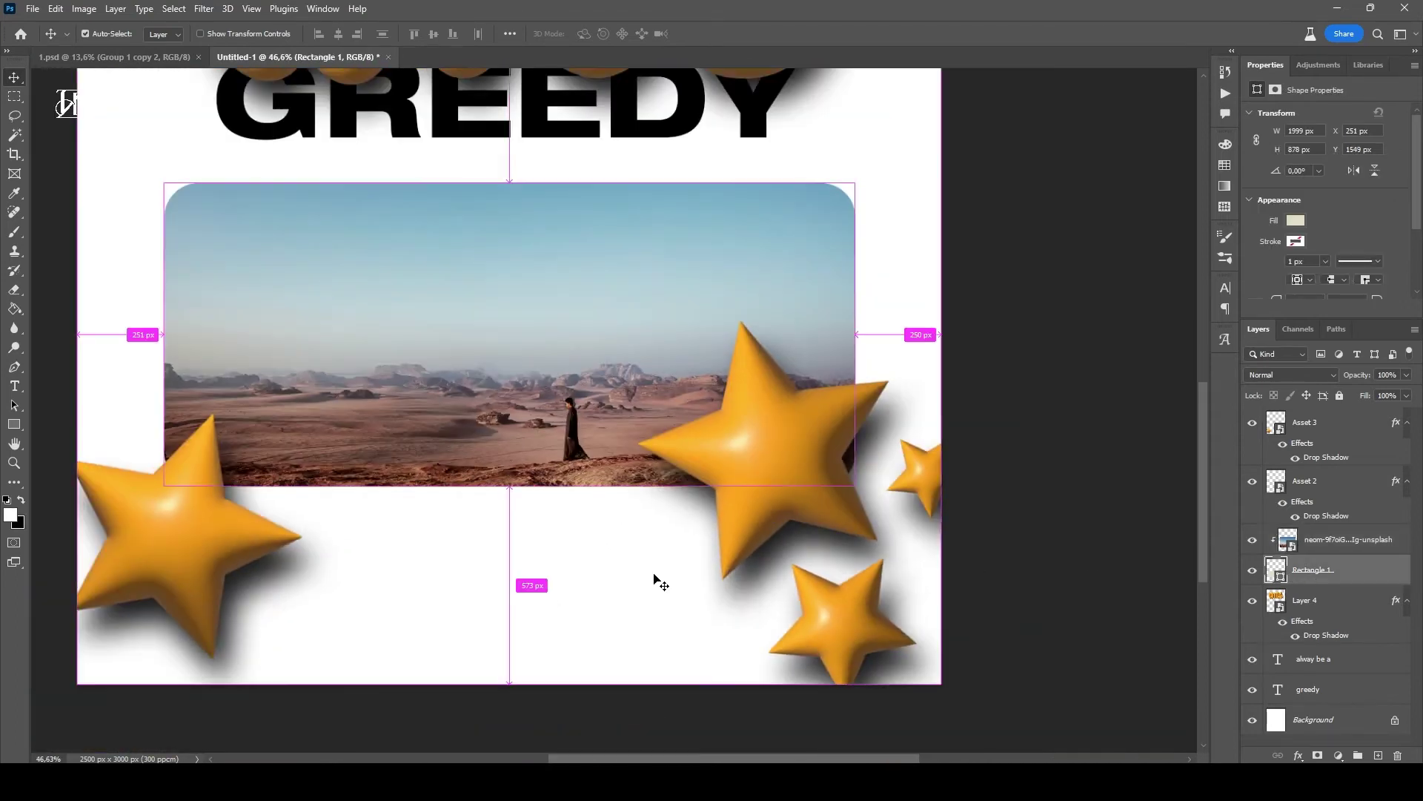
{"action": "left_click", "coordinate": [1335, 539]}
{"action": "mouse_move", "coordinate": [550, 330]}
{"action": "left_mouse_down"}
{"action": "mouse_move", "coordinate": [551, 380]}
{"action": "mouse_move", "coordinate": [550, 359]}
{"action": "left_mouse_up"}
{"action": "scroll", "coordinate": [550, 358], "scroll_direction": "down", "scroll_amount": 3}
Step: Paste the two-line definition caption as new text below the desert photo
{"action": "left_click", "coordinate": [504, 271], "text": "ctrl"}
{"action": "scroll", "coordinate": [504, 272], "scroll_direction": "up", "scroll_amount": 2}
{"action": "key", "text": "t"}
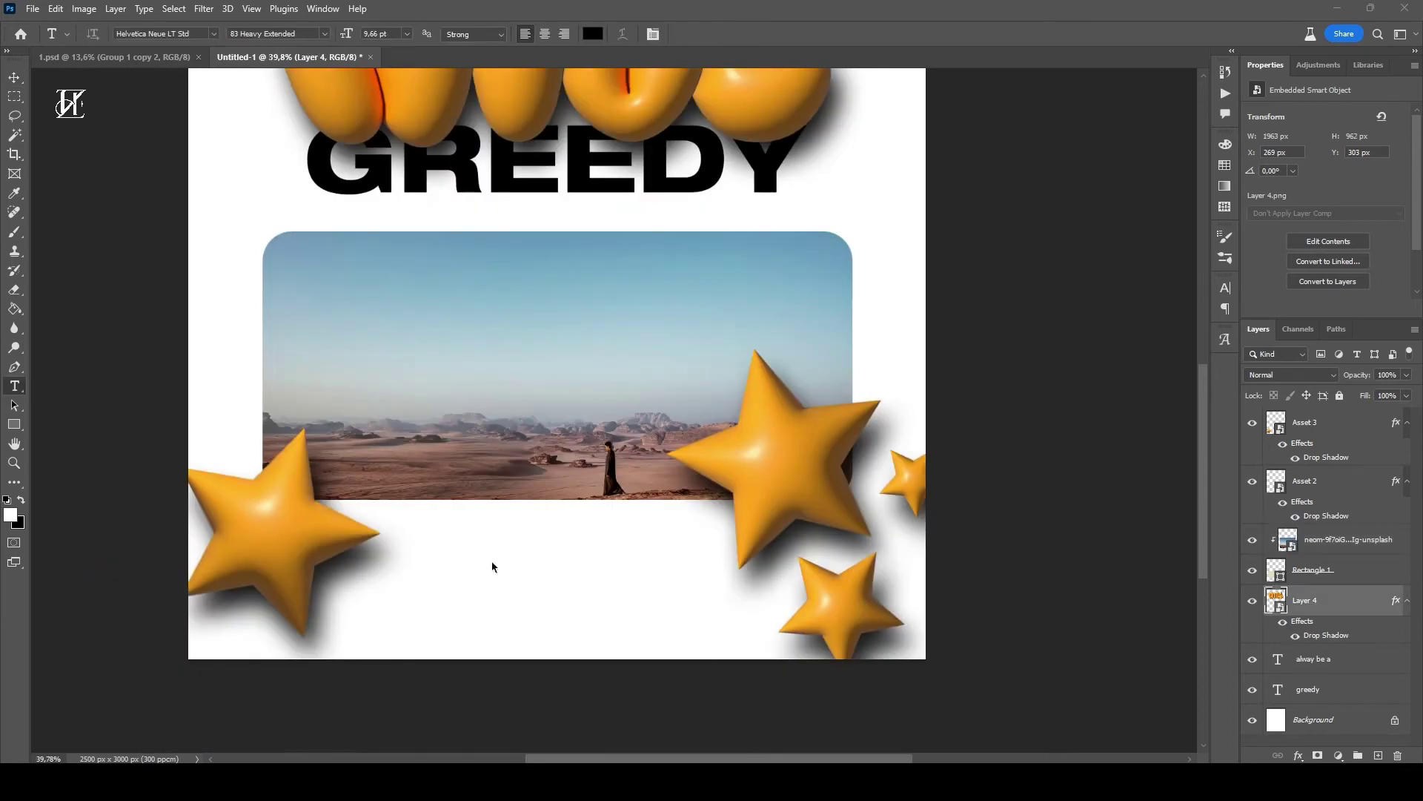
{"action": "left_click", "coordinate": [432, 543]}
{"action": "key", "text": "ctrl+v"}
Step: Set the caption to a tiny size in Helvetica Neue LT Std 73 Bold Extended, then commit it
{"action": "left_click", "coordinate": [324, 34]}
{"action": "left_click", "coordinate": [370, 506]}
{"action": "left_click", "coordinate": [406, 34]}
{"action": "type", "text": "3"}
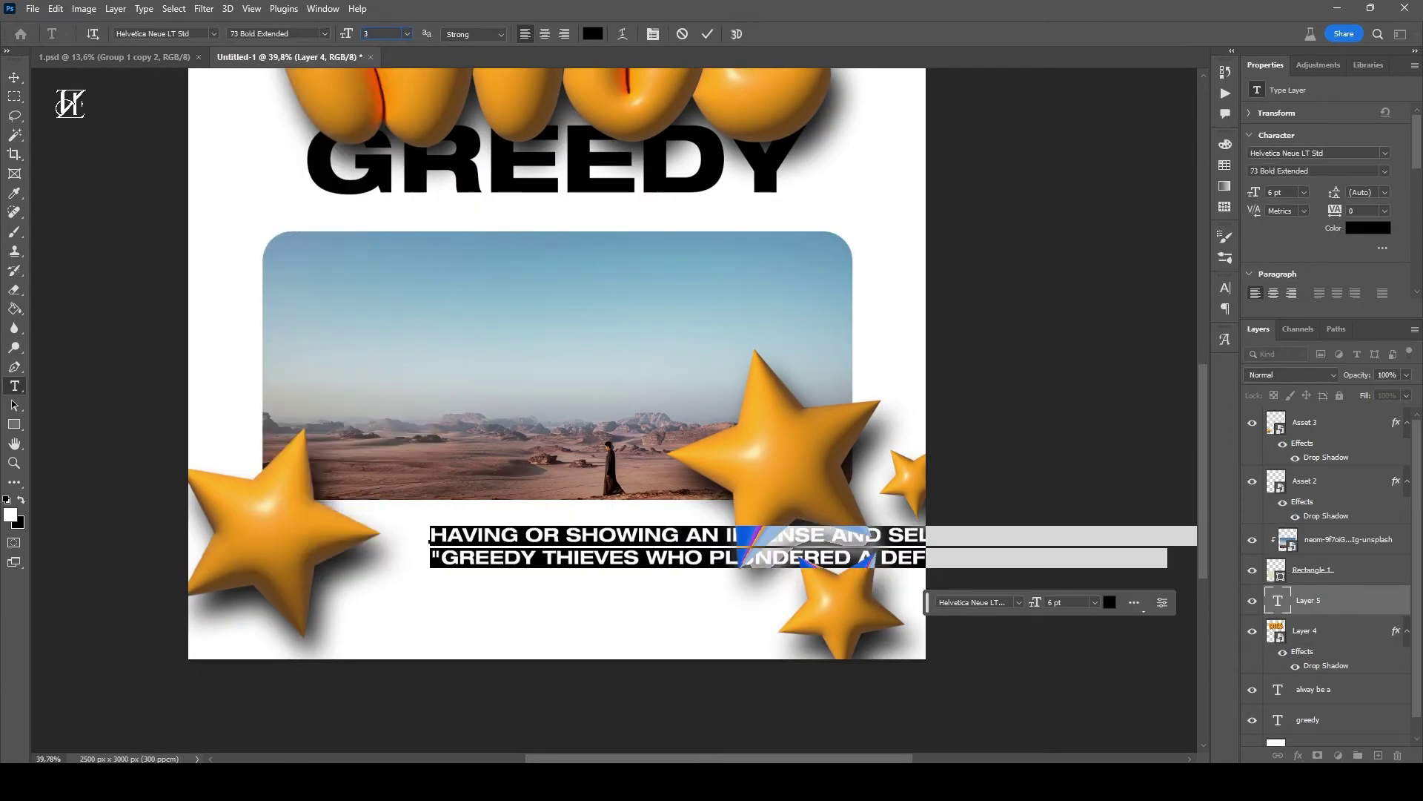
{"action": "key", "text": "Return"}
{"action": "key", "text": "Down"}
{"action": "left_click", "coordinate": [324, 33]}
{"action": "left_click", "coordinate": [371, 463]}
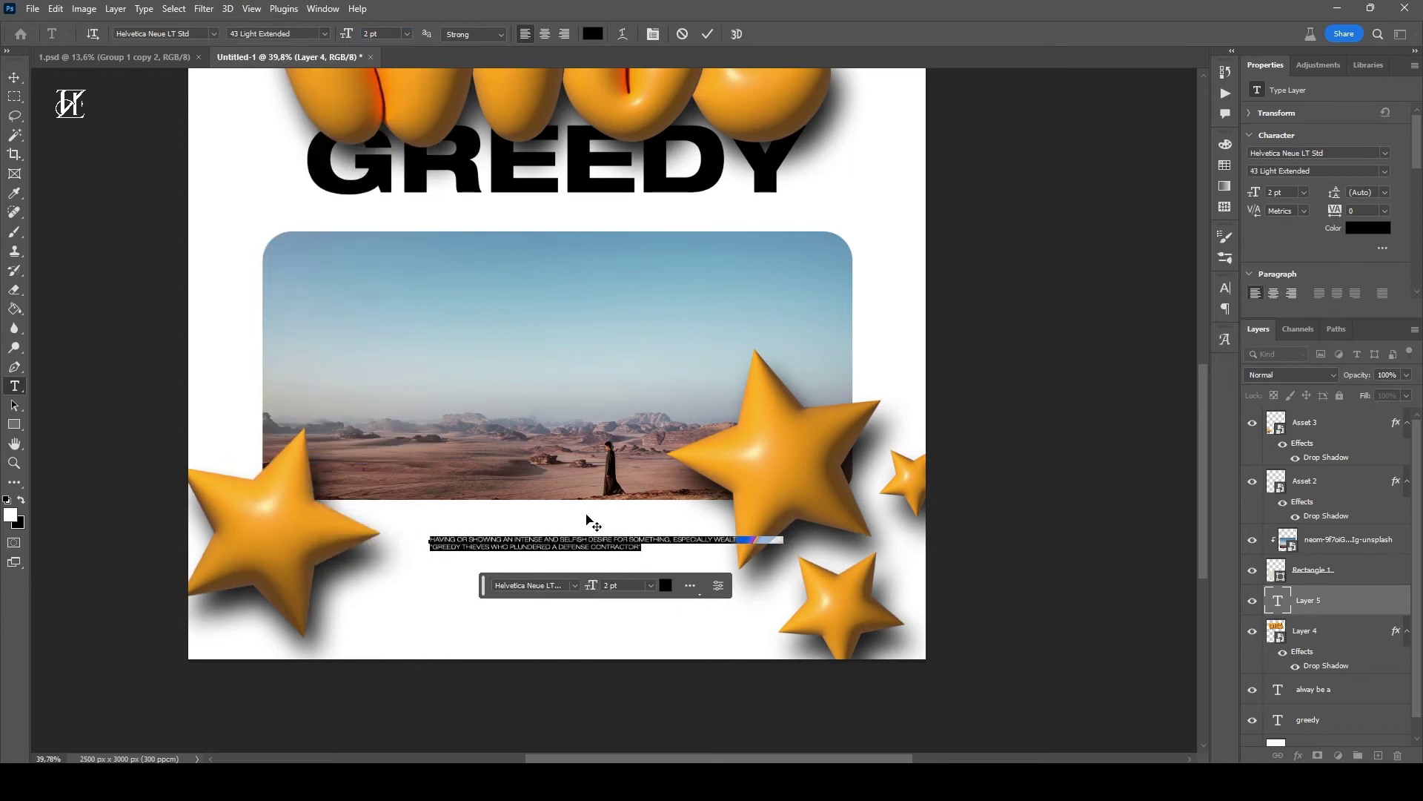
{"action": "left_click", "coordinate": [324, 34]}
{"action": "left_click", "coordinate": [366, 505]}
{"action": "key", "text": "ctrl+Return"}
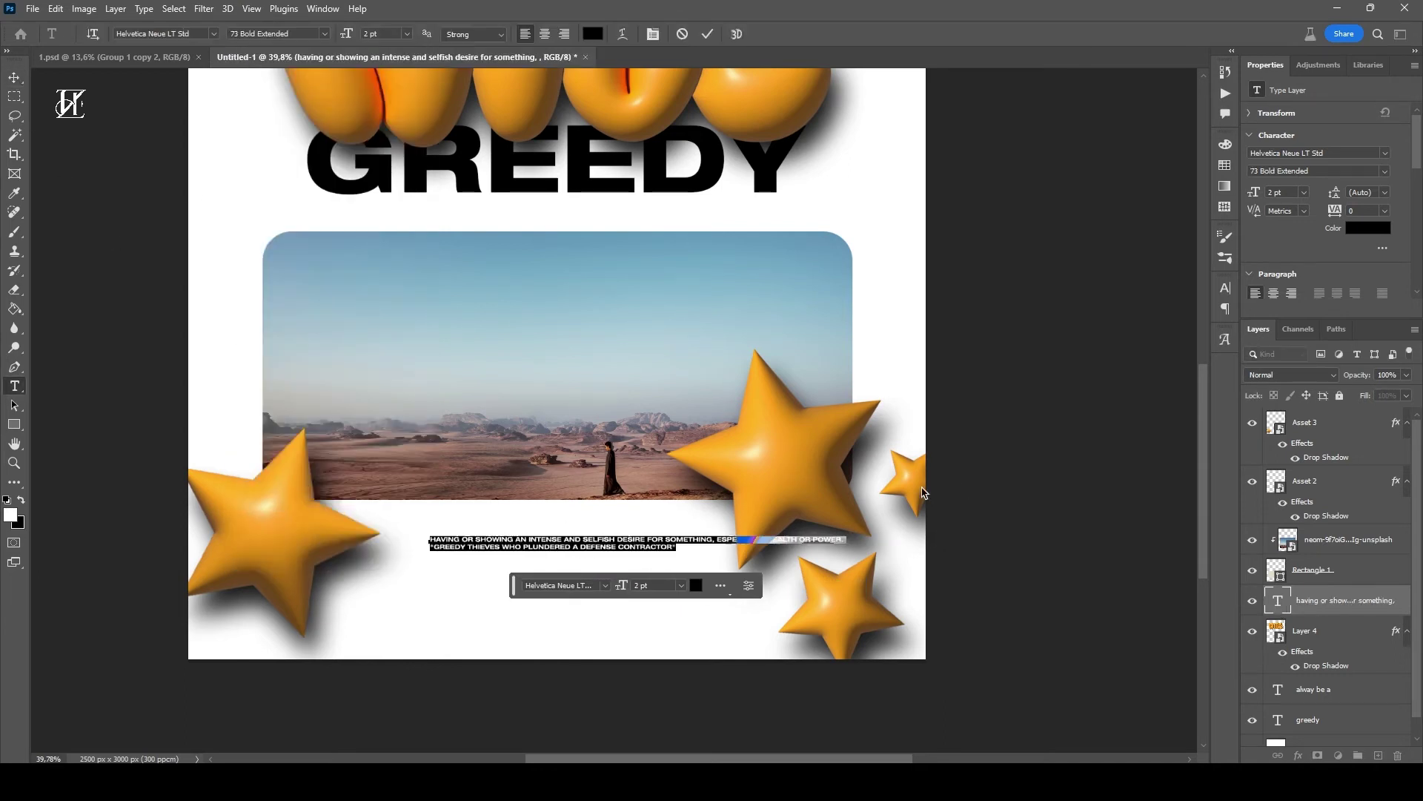
Step: Centre the caption on the page's centre guide beneath the photo
{"action": "mouse_move", "coordinate": [468, 554]}
{"action": "left_mouse_down"}
{"action": "mouse_move", "coordinate": [613, 543]}
{"action": "mouse_move", "coordinate": [619, 581]}
{"action": "left_mouse_up"}
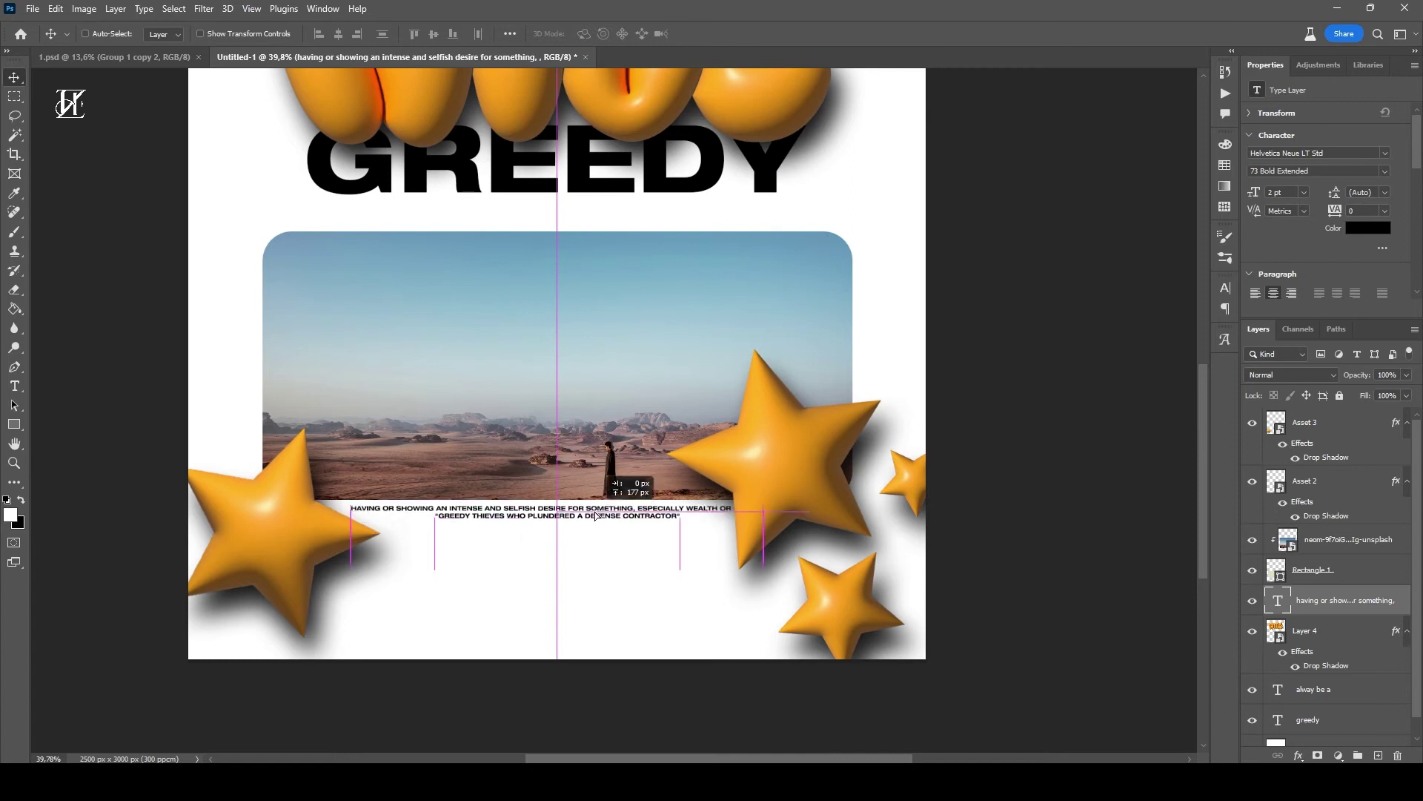
{"action": "scroll", "coordinate": [619, 580], "scroll_direction": "up", "scroll_amount": 2}
{"action": "scroll", "coordinate": [585, 571], "scroll_direction": "down", "scroll_amount": 3}
{"action": "scroll", "coordinate": [585, 571], "scroll_direction": "up", "scroll_amount": 3}
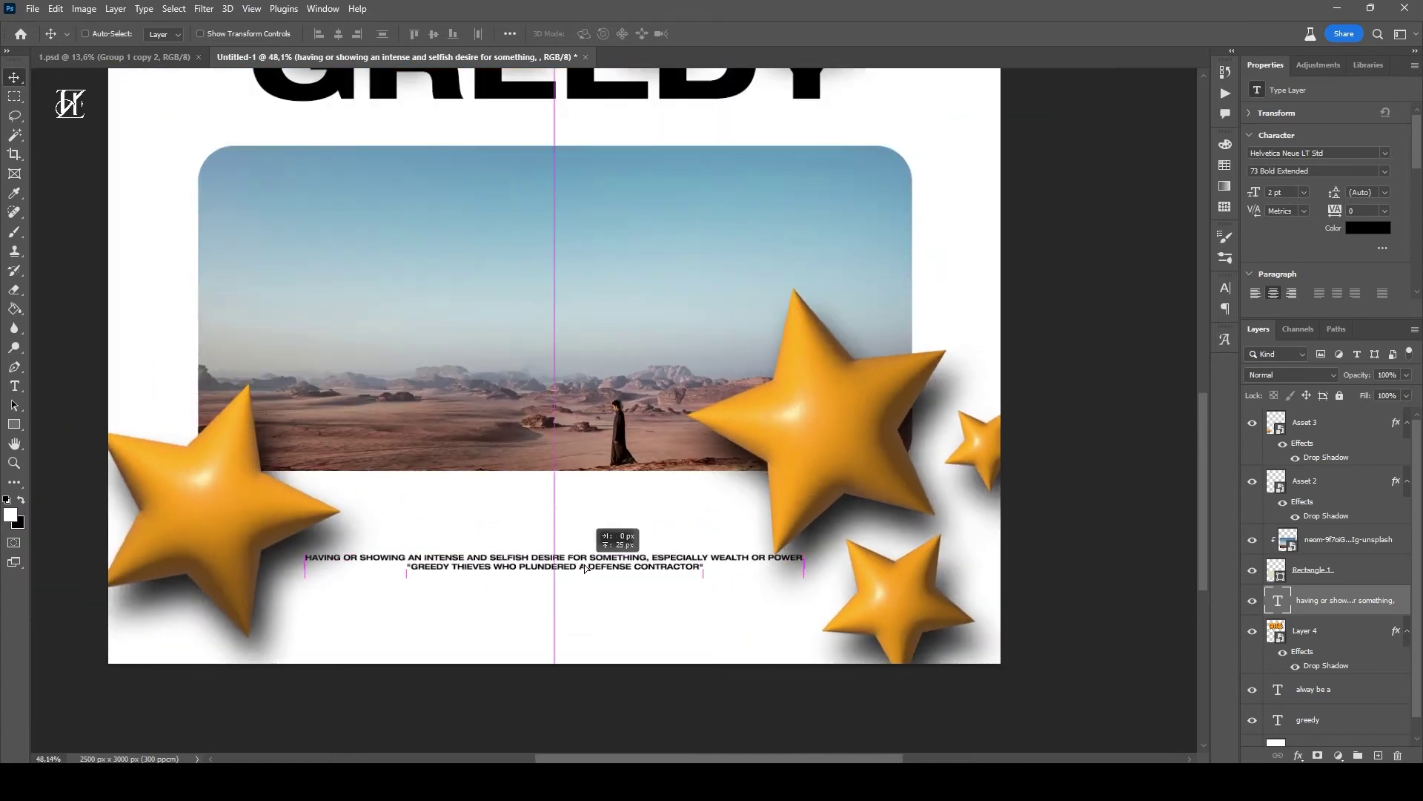
{"action": "scroll", "coordinate": [559, 557], "scroll_direction": "up", "scroll_amount": 1}
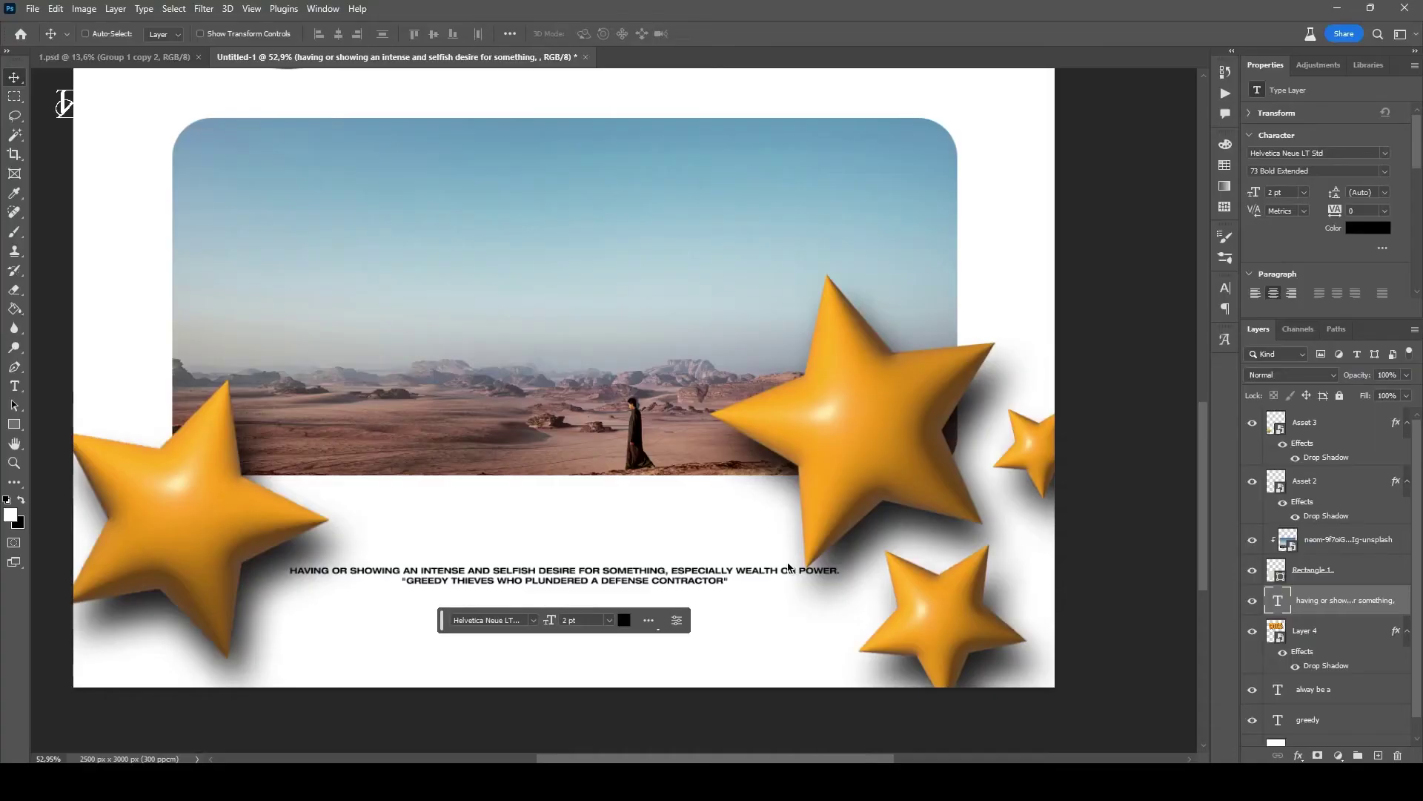
Step: Place the pasted outline star and give it a black Color Overlay
{"action": "key", "text": "Return"}
{"action": "double_click", "coordinate": [1327, 599]}
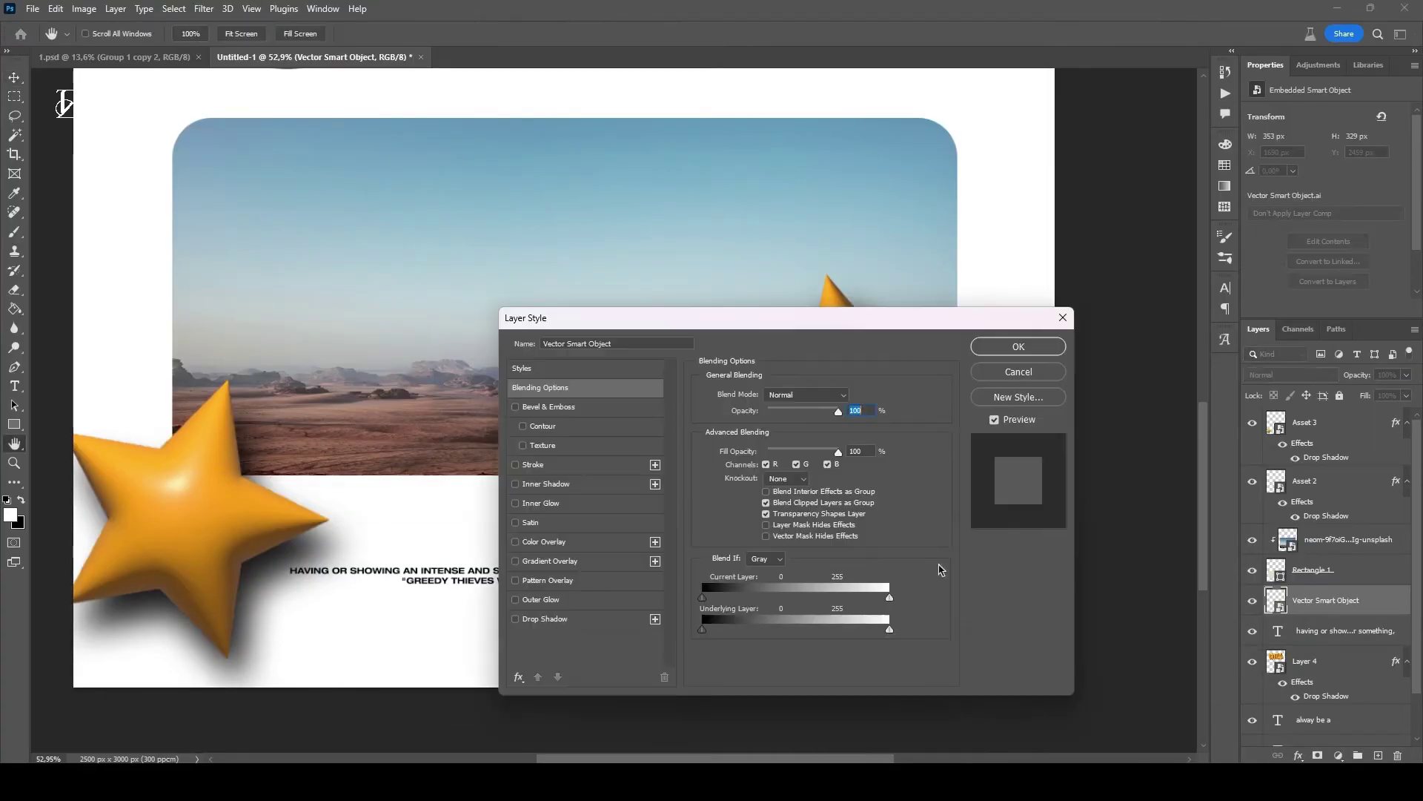
{"action": "left_click", "coordinate": [556, 540]}
{"action": "left_click", "coordinate": [851, 397]}
{"action": "left_click", "coordinate": [1367, 248]}
{"action": "left_click", "coordinate": [1010, 346]}
Step: Position the outline star beside the letter N, behind the NICE lettering
{"action": "left_click_drag", "start_coordinate": [777, 588], "coordinate": [904, 181]}
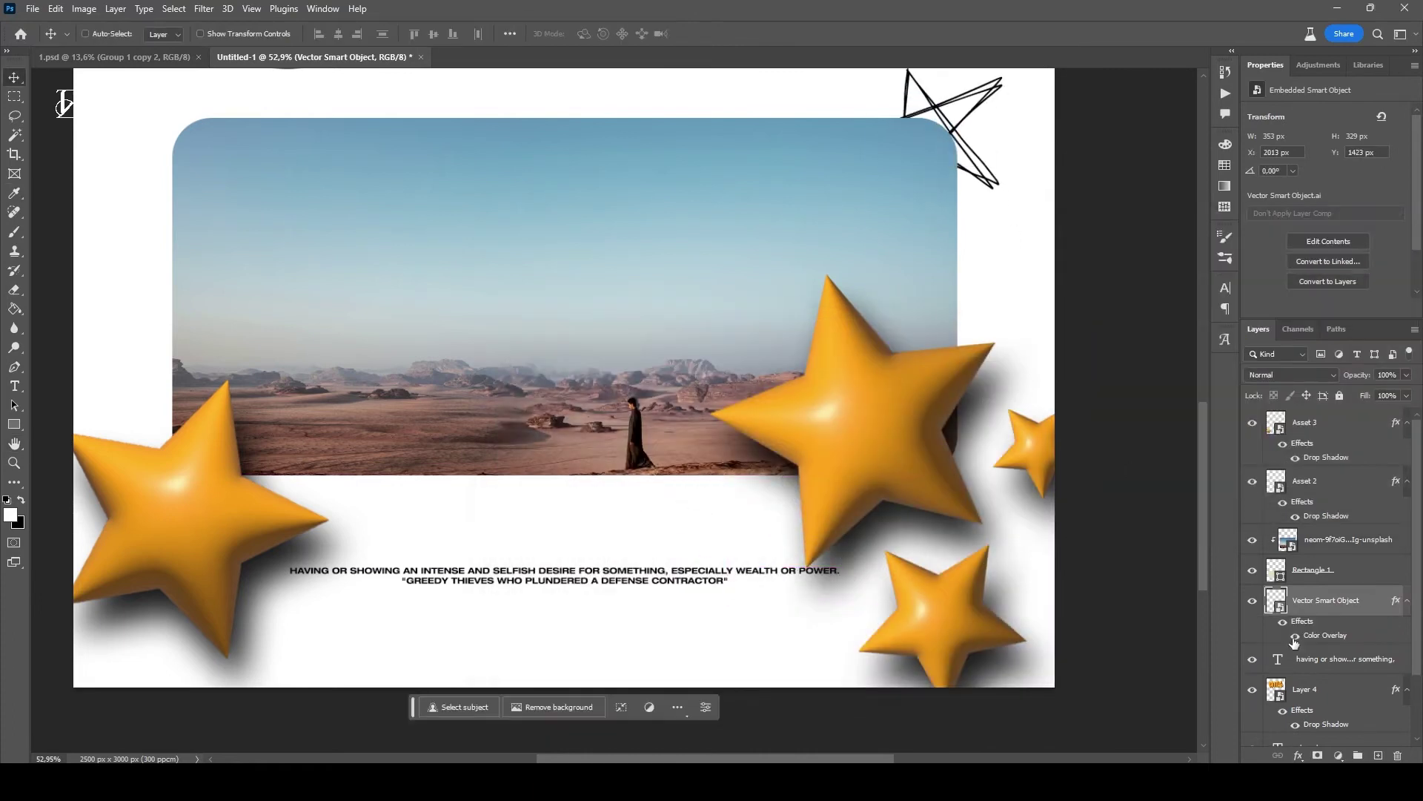
{"action": "left_click_drag", "start_coordinate": [1363, 488], "coordinate": [1363, 528]}
{"action": "mouse_move", "coordinate": [935, 134]}
{"action": "left_mouse_down"}
{"action": "mouse_move", "coordinate": [182, 439]}
{"action": "mouse_move", "coordinate": [311, 505]}
{"action": "left_mouse_up"}
{"action": "key", "text": "ctrl+0"}
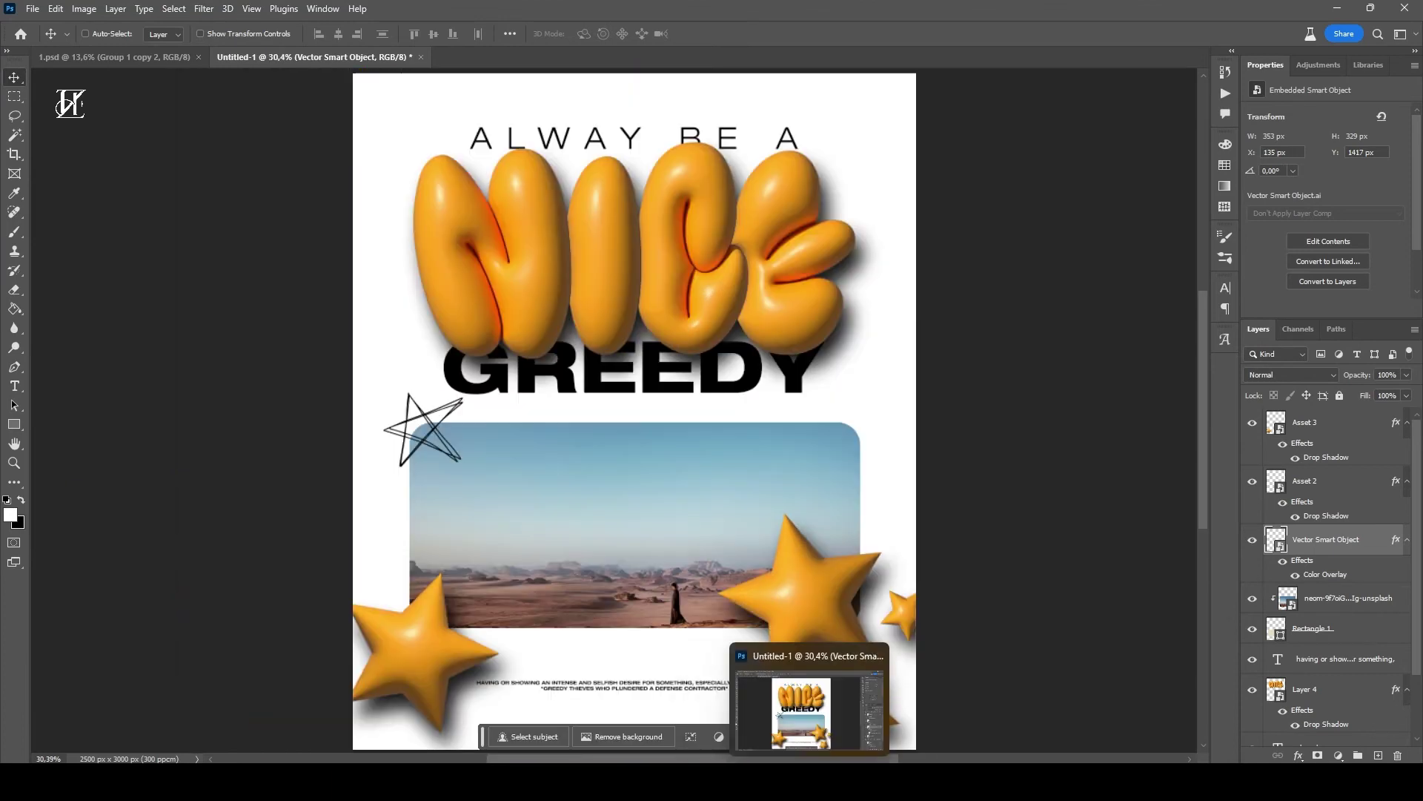
{"action": "key", "text": "ctrl+bracketleft"}
{"action": "key", "text": "ctrl+bracketleft"}
{"action": "key", "text": "ctrl+bracketleft"}
{"action": "left_click_drag", "start_coordinate": [427, 414], "coordinate": [404, 306]}
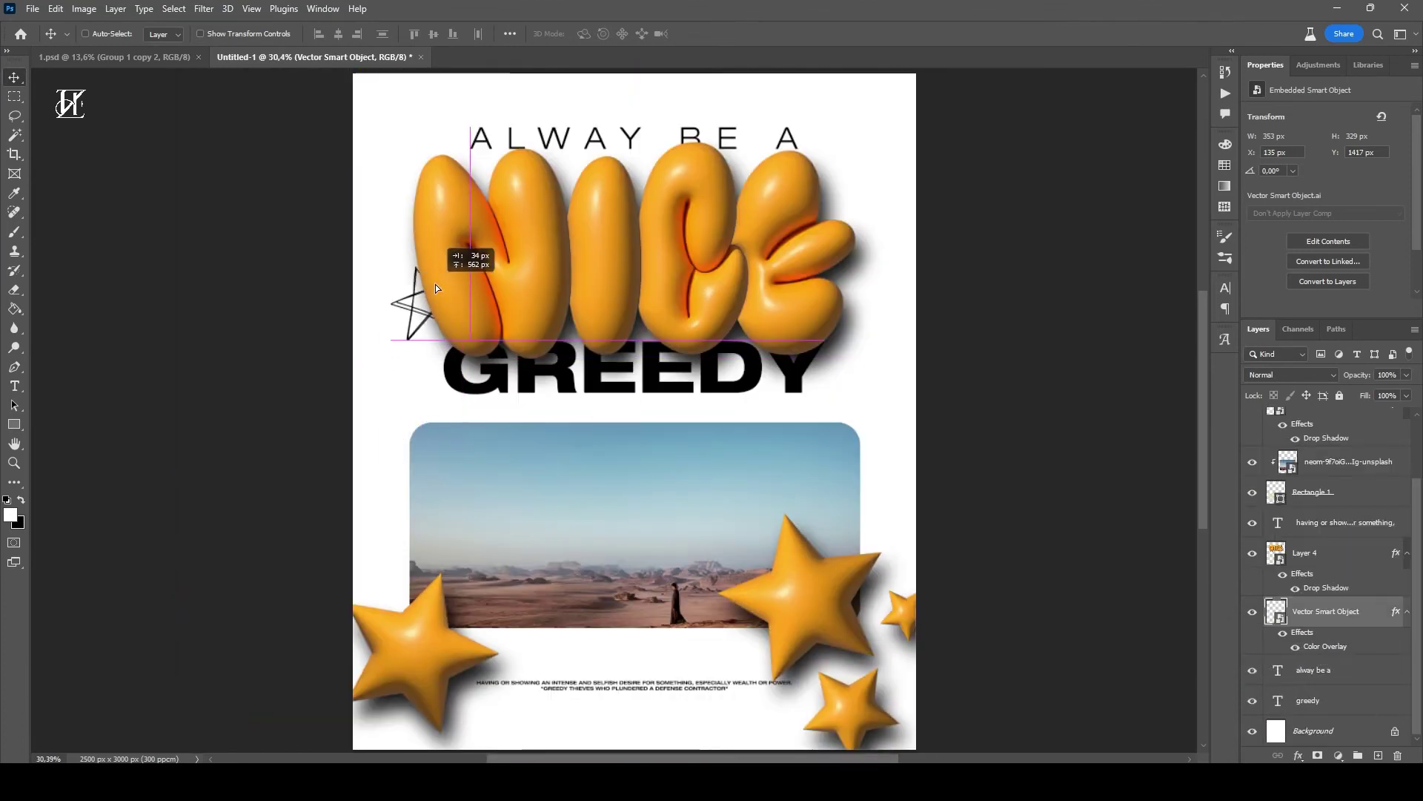
Step: Paste an X doodle from Illustrator and place it beside the E
{"action": "left_click", "coordinate": [778, 682]}
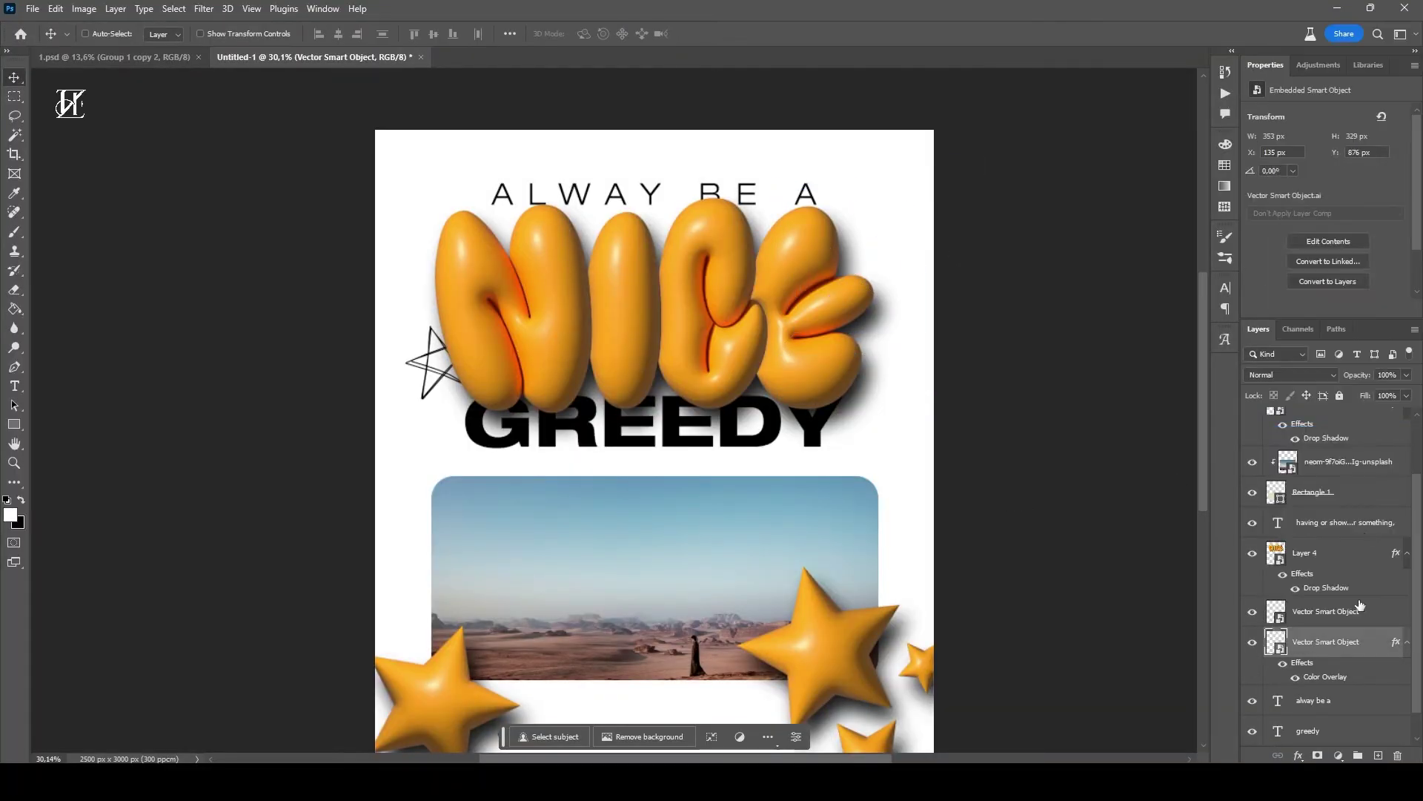
{"action": "left_click_drag", "start_coordinate": [882, 263], "coordinate": [864, 278]}
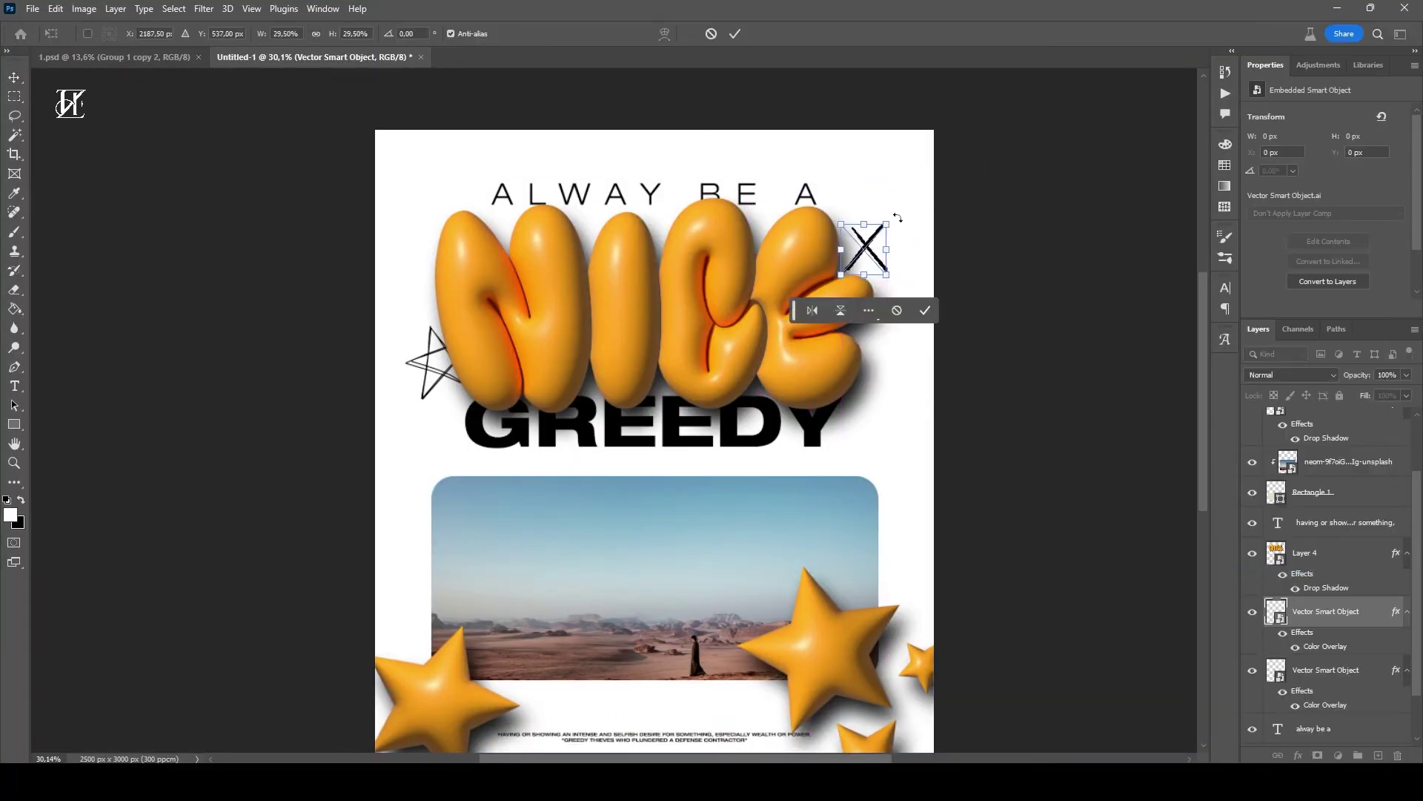
{"action": "key", "text": "Return"}
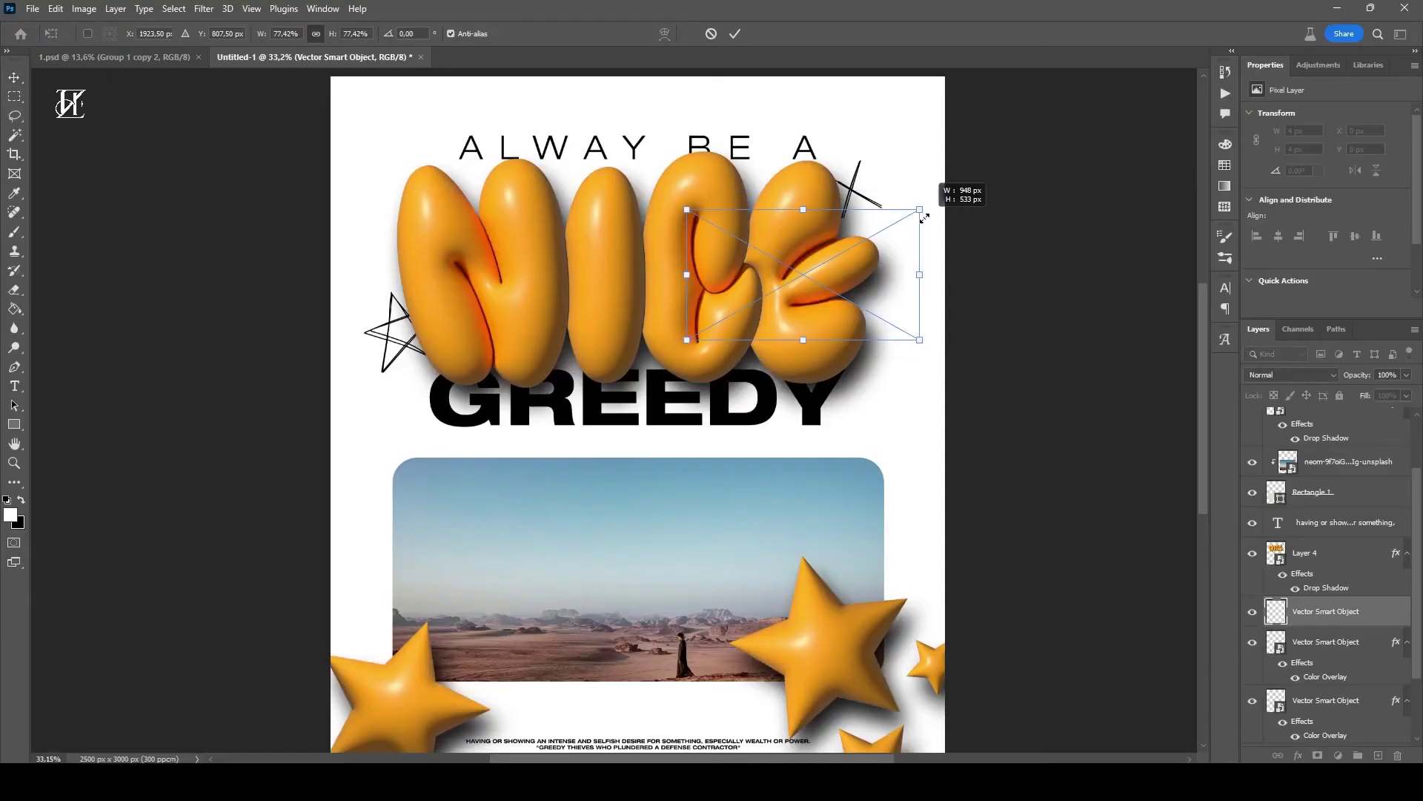
Step: Place the pasted graffiti tag and give it the same black overlay
{"action": "key", "text": "Return"}
{"action": "right_click", "coordinate": [1327, 610]}
{"action": "left_click", "coordinate": [1316, 579]}
{"action": "mouse_move", "coordinate": [511, 196]}
{"action": "left_mouse_down"}
{"action": "mouse_move", "coordinate": [899, 421]}
{"action": "mouse_move", "coordinate": [460, 152]}
{"action": "left_mouse_up"}
Step: Tilt and position the graffiti tag at the upper left, beside ALWAY
{"action": "key", "text": "ctrl+t"}
{"action": "mouse_move", "coordinate": [319, 222]}
{"action": "left_mouse_down"}
{"action": "mouse_move", "coordinate": [462, 146]}
{"action": "mouse_move", "coordinate": [489, 159]}
{"action": "left_mouse_up"}
{"action": "scroll", "coordinate": [504, 133], "scroll_direction": "up", "scroll_amount": 3}
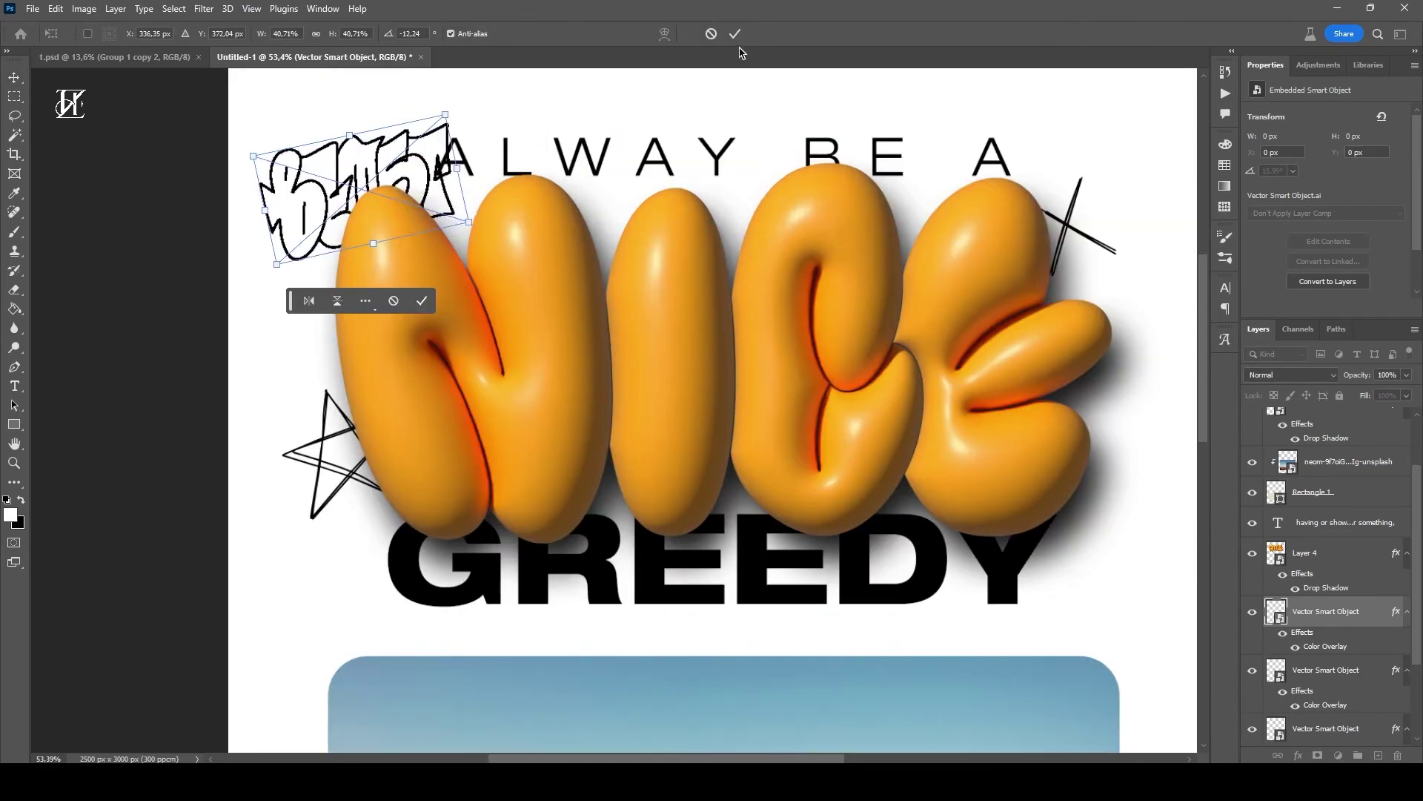
{"action": "key", "text": "Return"}
{"action": "left_click_drag", "start_coordinate": [389, 215], "coordinate": [348, 245]}
{"action": "scroll", "coordinate": [349, 245], "scroll_direction": "down", "scroll_amount": 1}
{"action": "key", "text": "ctrl+t"}
{"action": "mouse_move", "coordinate": [371, 148]}
{"action": "left_mouse_down"}
{"action": "mouse_move", "coordinate": [343, 109]}
{"action": "mouse_move", "coordinate": [382, 149]}
{"action": "left_mouse_up"}
{"action": "key", "text": "Return"}
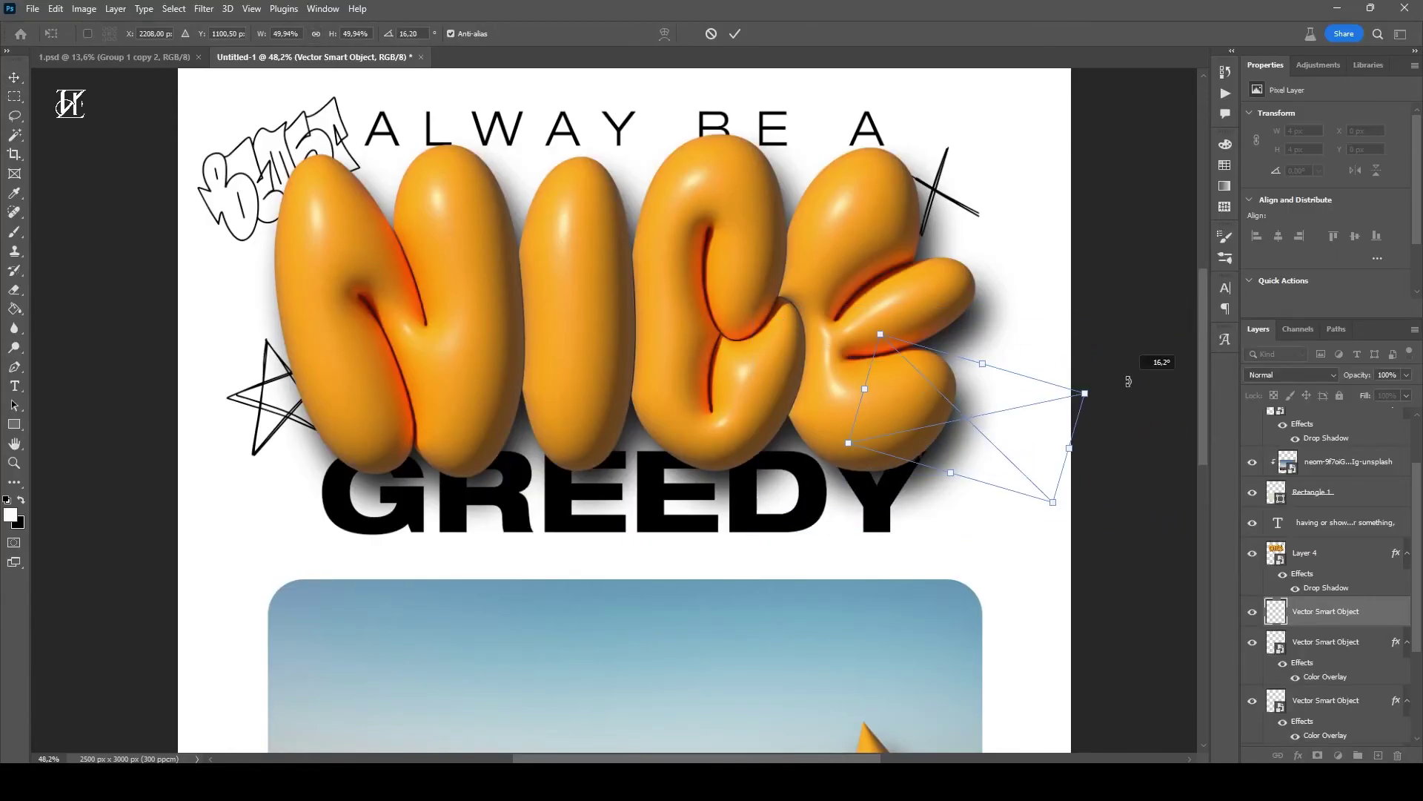
Step: Add a right-side graffiti doodle and an ellipse scribble around ALWAY, both black
{"action": "left_click", "coordinate": [735, 34]}
{"action": "right_click", "coordinate": [1327, 611]}
{"action": "left_click", "coordinate": [1305, 566]}
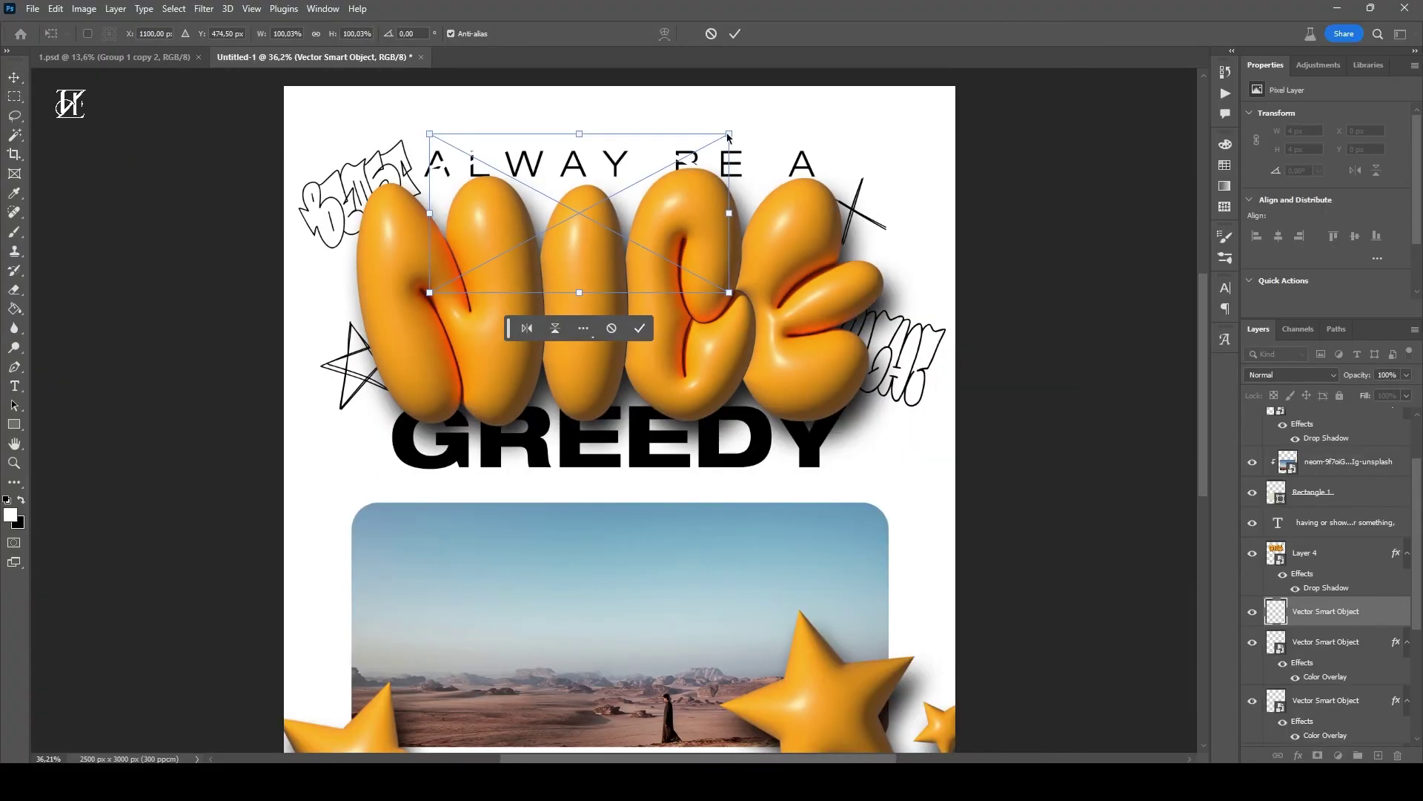
{"action": "key", "text": "Return"}
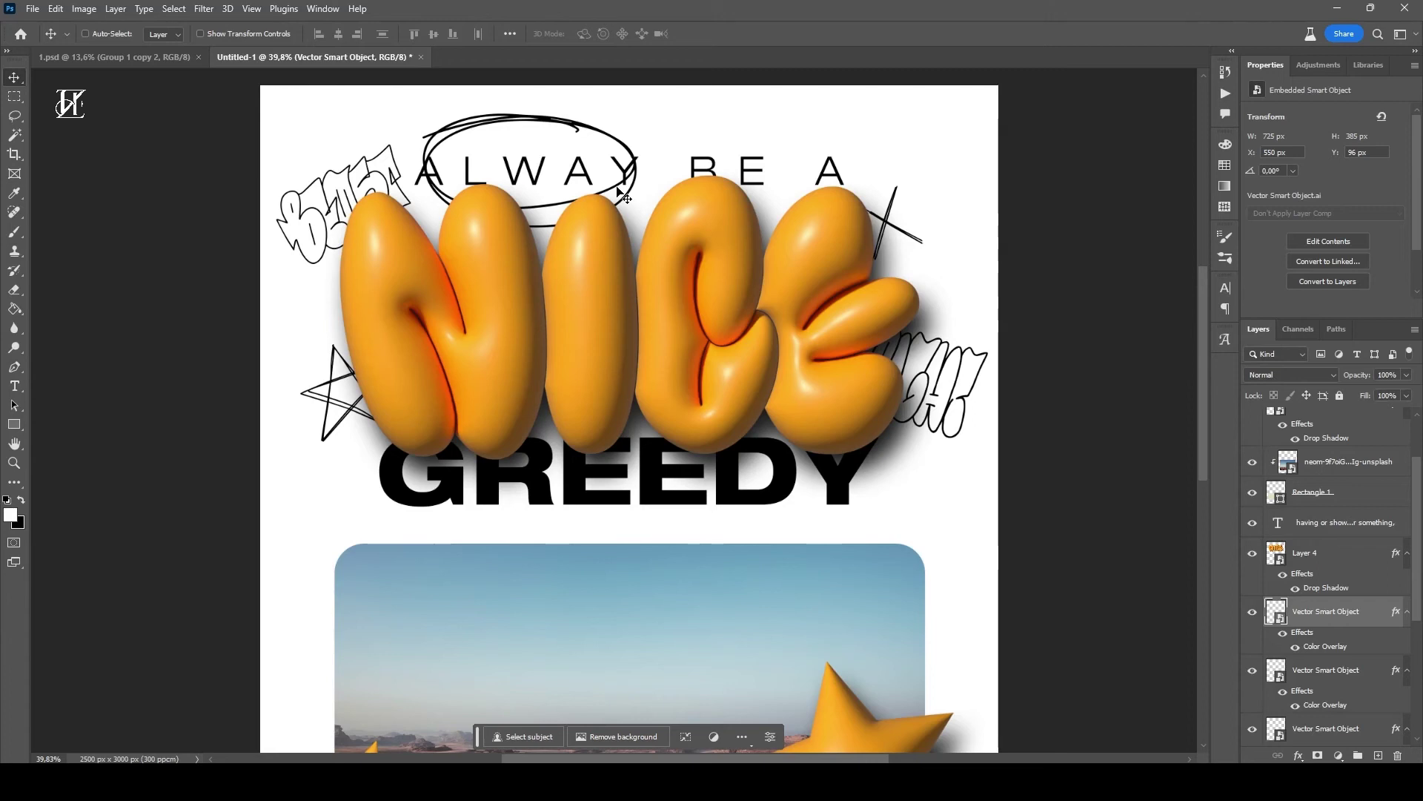
Step: Correct the tagline to 'ALWAYS BE A' by adding the missing S
{"action": "scroll", "coordinate": [1294, 683], "scroll_direction": "down", "scroll_amount": 5}
{"action": "double_click", "coordinate": [651, 171]}
{"action": "type", "text": "s"}
{"action": "key", "text": "ctrl+Return"}
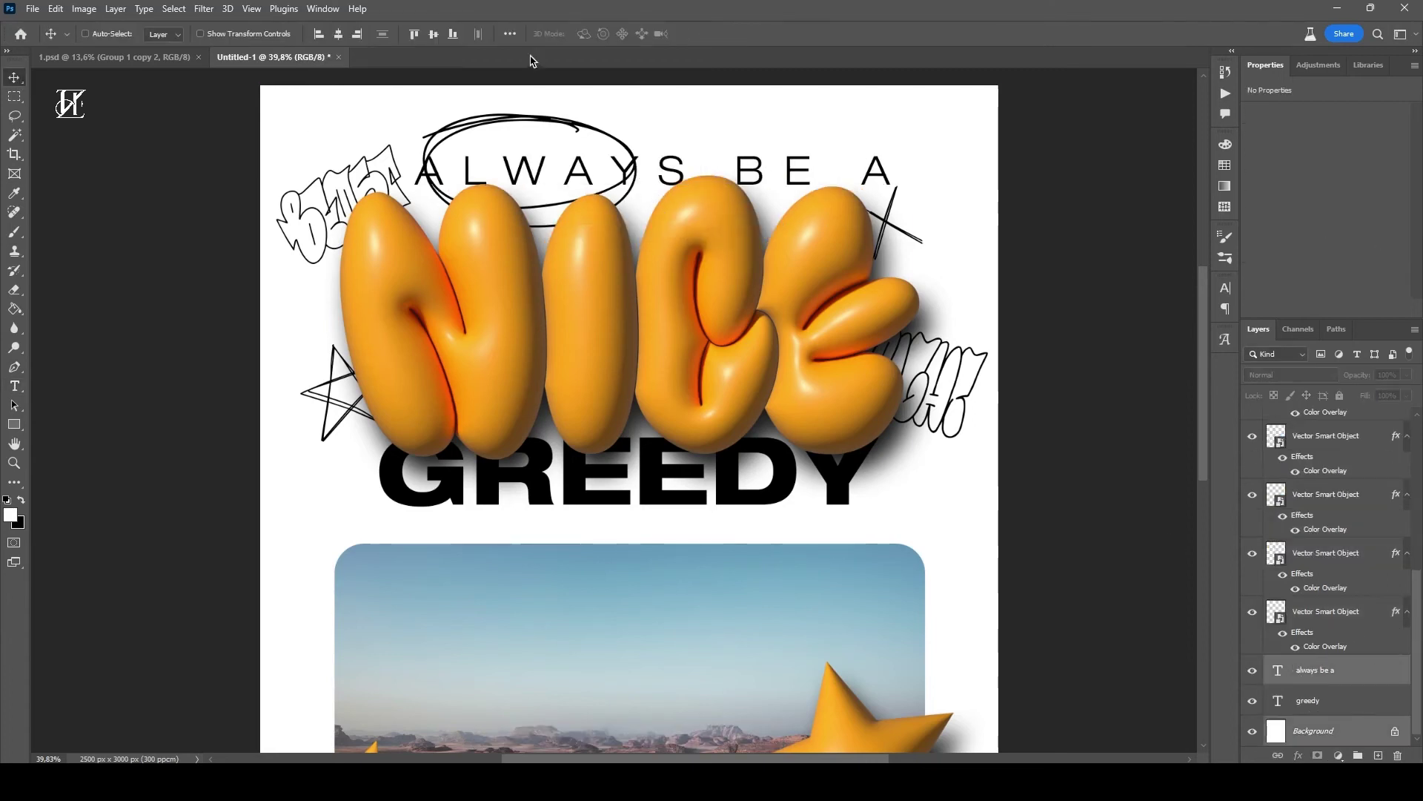
{"action": "left_click", "coordinate": [800, 203]}
{"action": "key", "text": "Return"}
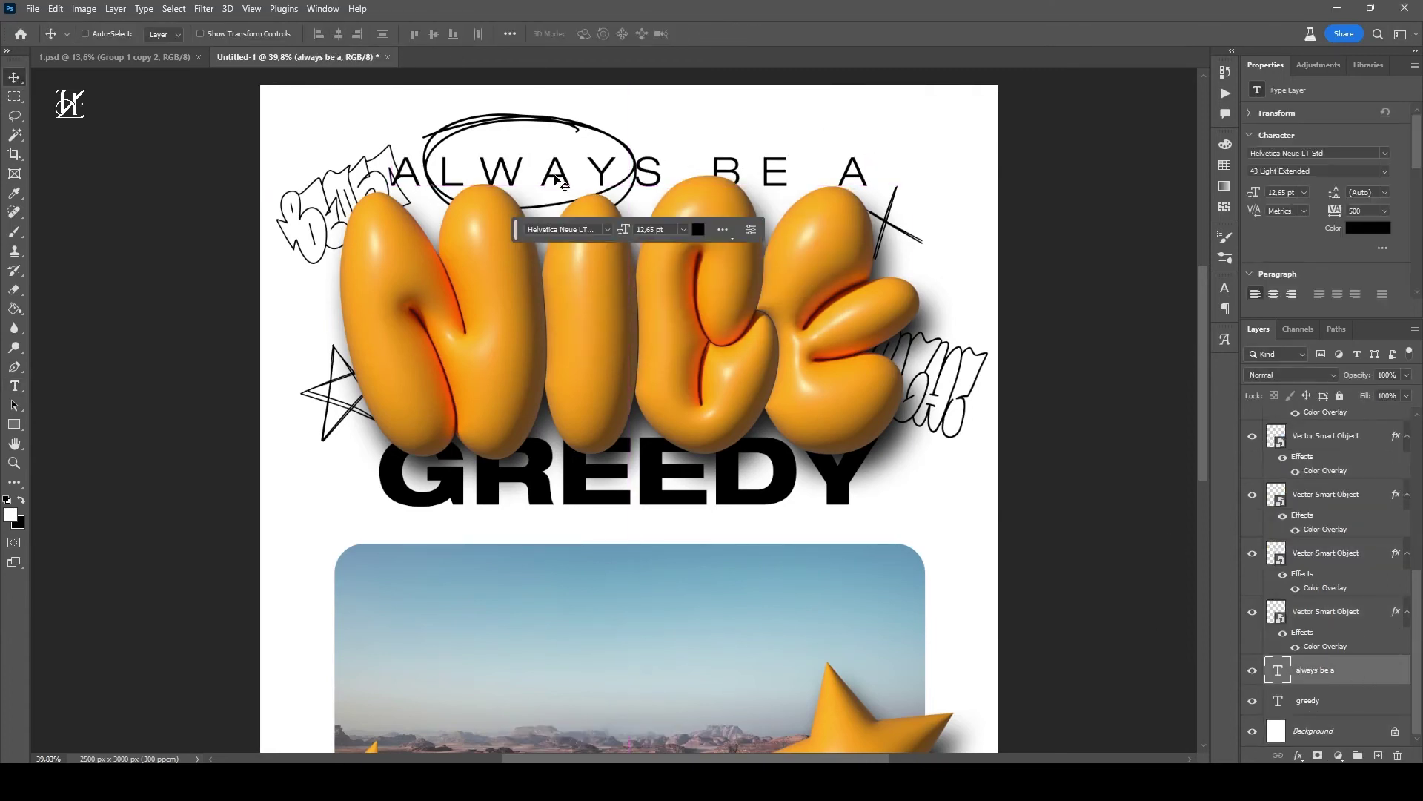
Step: Select the ellipse scribble layer and start Free Transform on it
{"action": "scroll", "coordinate": [557, 171], "scroll_direction": "up", "scroll_amount": 1}
{"action": "left_click", "coordinate": [1329, 619]}
{"action": "scroll", "coordinate": [700, 555], "scroll_direction": "down", "scroll_amount": 5}
{"action": "scroll", "coordinate": [701, 555], "scroll_direction": "up", "scroll_amount": 5}
{"action": "left_click", "coordinate": [708, 270], "text": "ctrl"}
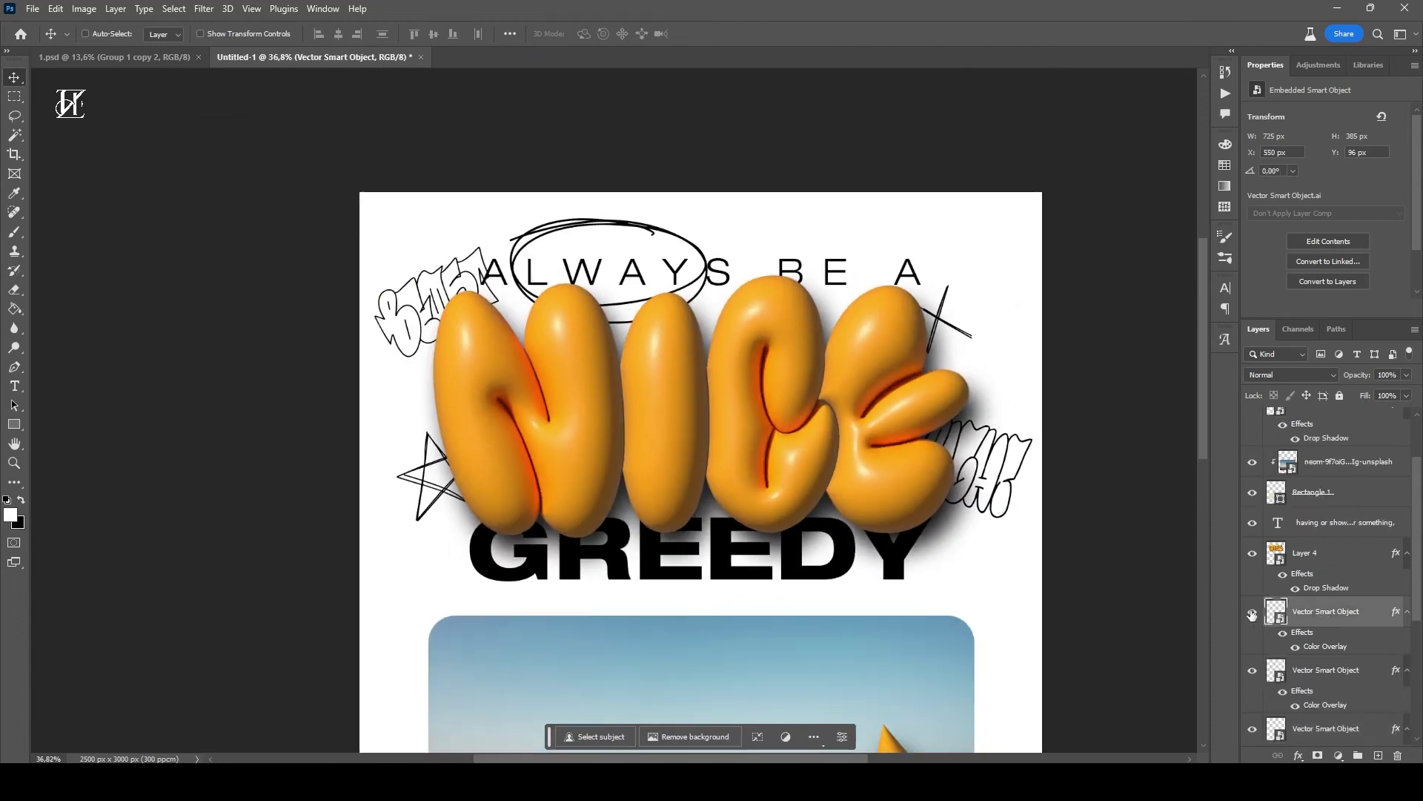
{"action": "key", "text": "ctrl+t"}
Step: Scale and skew the ellipse scribble so it wraps around ALWAYS
{"action": "mouse_move", "coordinate": [719, 260]}
{"action": "left_mouse_down"}
{"action": "mouse_move", "coordinate": [786, 245]}
{"action": "mouse_move", "coordinate": [741, 222]}
{"action": "mouse_move", "coordinate": [749, 239]}
{"action": "left_mouse_up"}
{"action": "key", "text": "Return"}
{"action": "scroll", "coordinate": [741, 237], "scroll_direction": "up", "scroll_amount": 2}
{"action": "key", "text": "ctrl+t"}
{"action": "left_click_drag", "start_coordinate": [563, 297], "coordinate": [625, 339]}
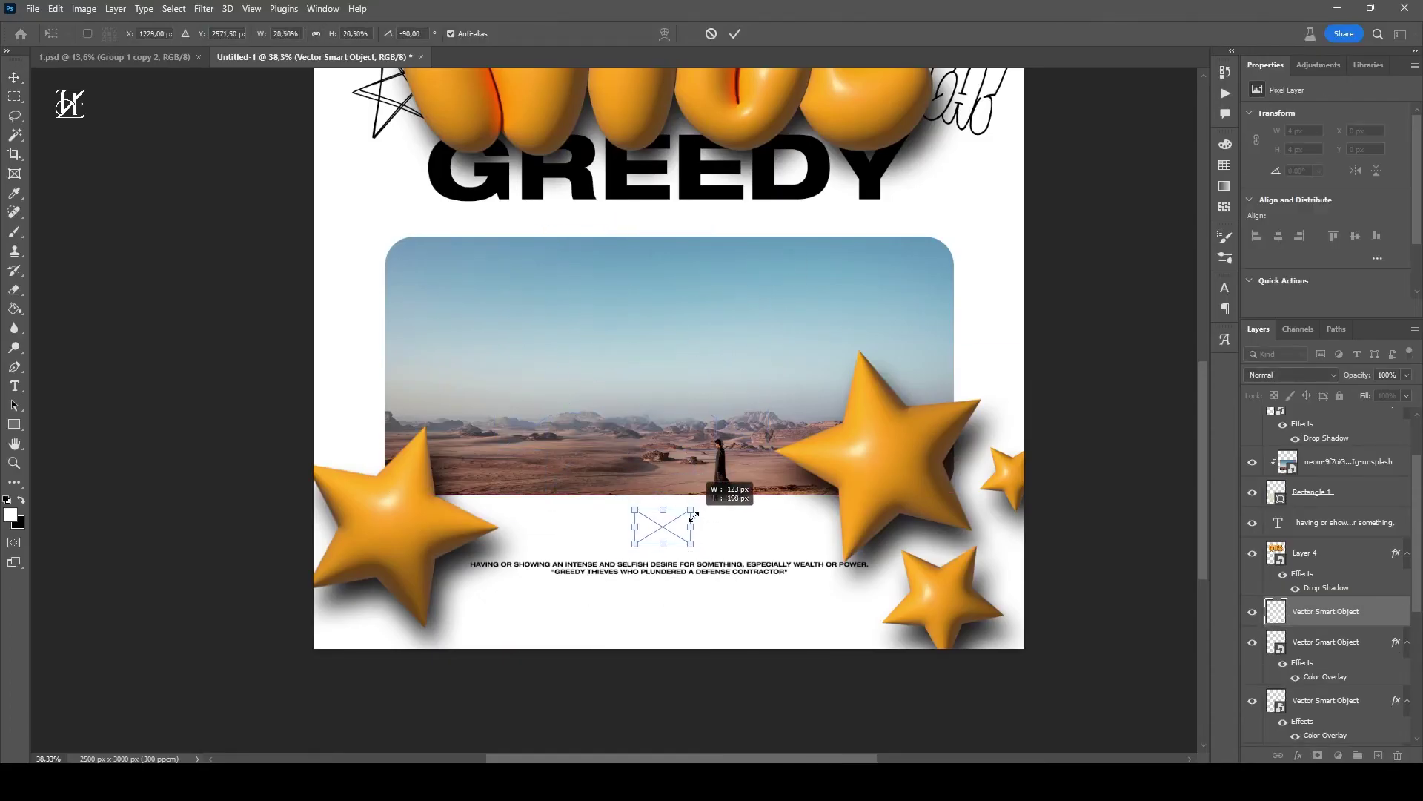
Step: Place the ringed emblem above the caption, flank it with thin black lines, and group them
{"action": "left_click", "coordinate": [735, 35]}
{"action": "scroll", "coordinate": [1365, 649], "scroll_direction": "down", "scroll_amount": 5}
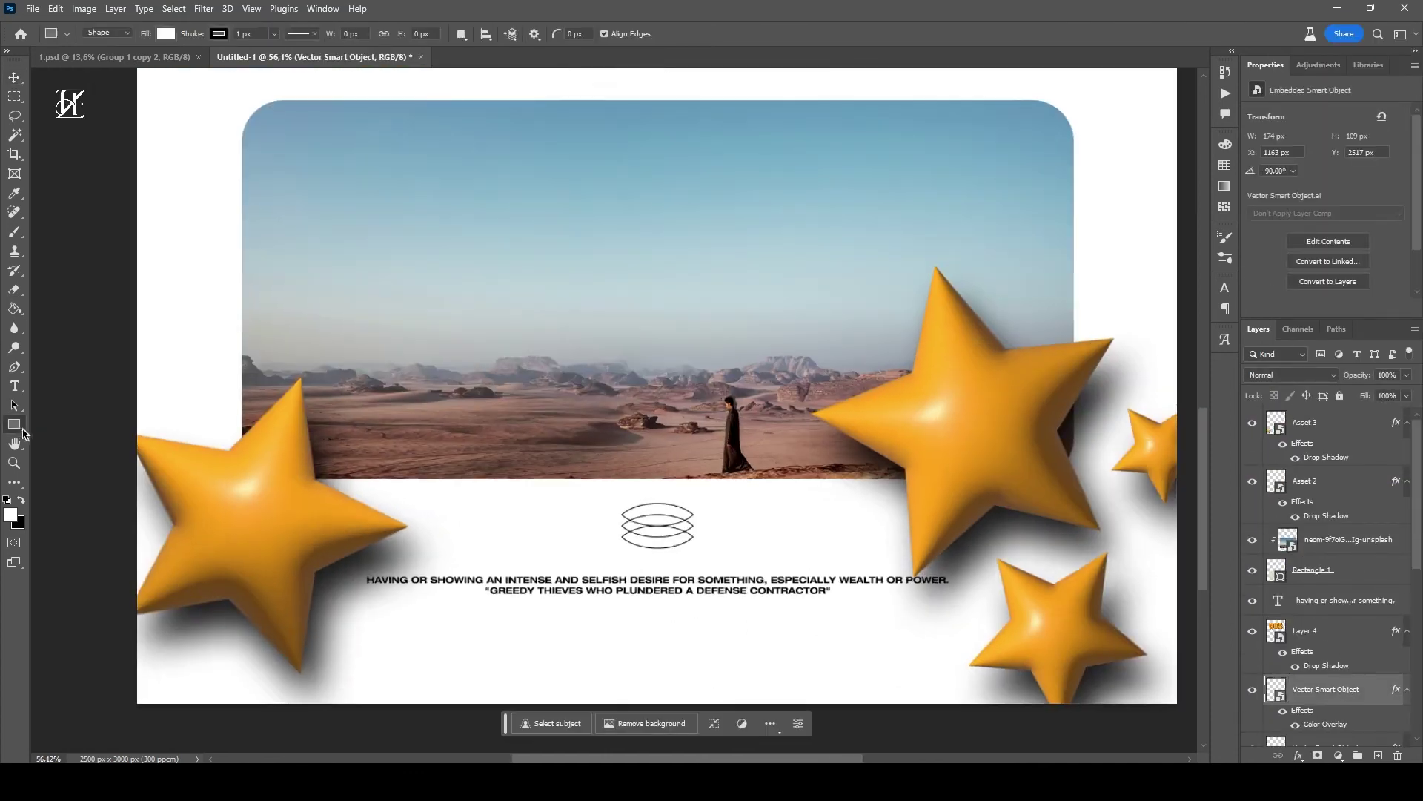
{"action": "mouse_move", "coordinate": [731, 515]}
{"action": "left_mouse_down"}
{"action": "mouse_move", "coordinate": [953, 516]}
{"action": "mouse_move", "coordinate": [906, 515]}
{"action": "left_mouse_up"}
{"action": "key", "text": "v"}
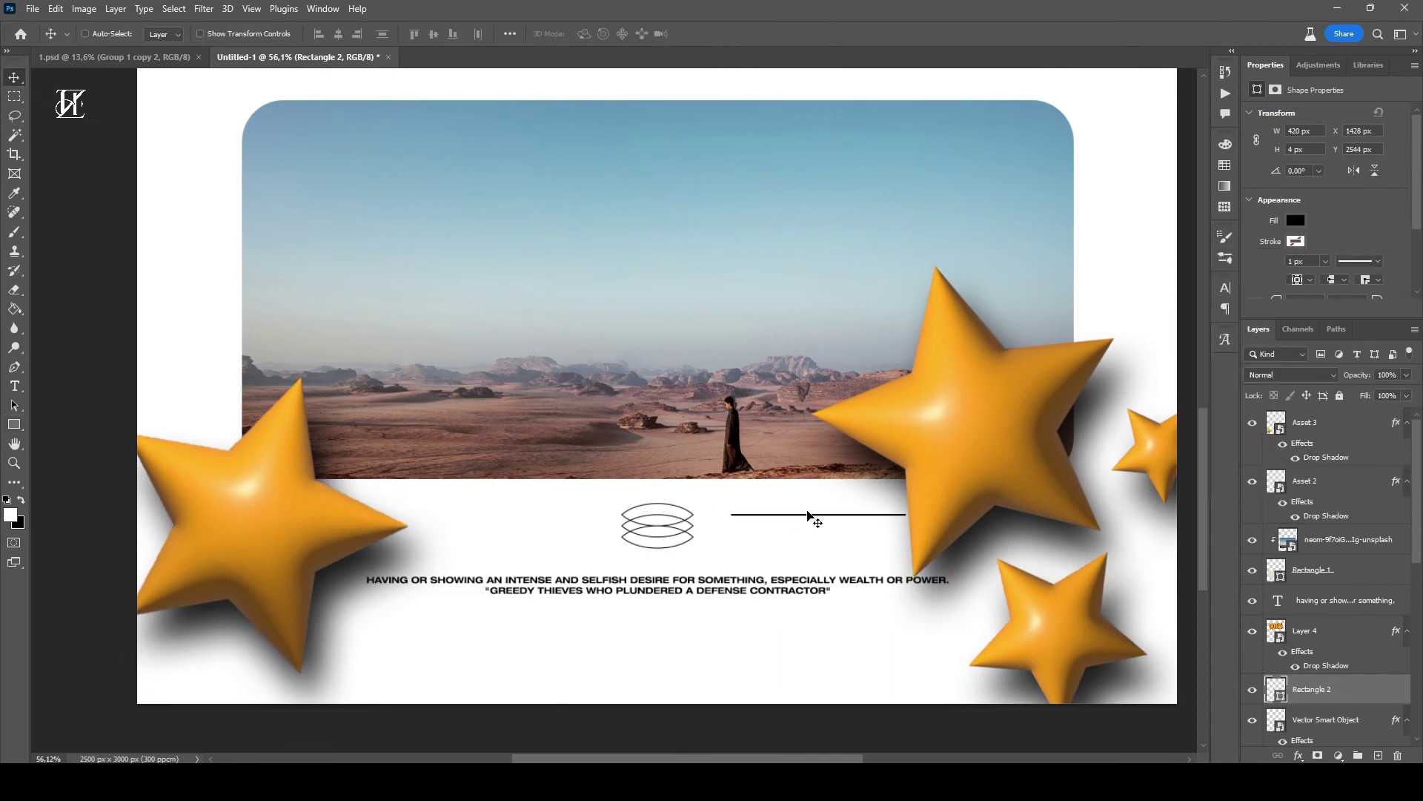
{"action": "scroll", "coordinate": [1335, 667], "scroll_direction": "down", "scroll_amount": 3}
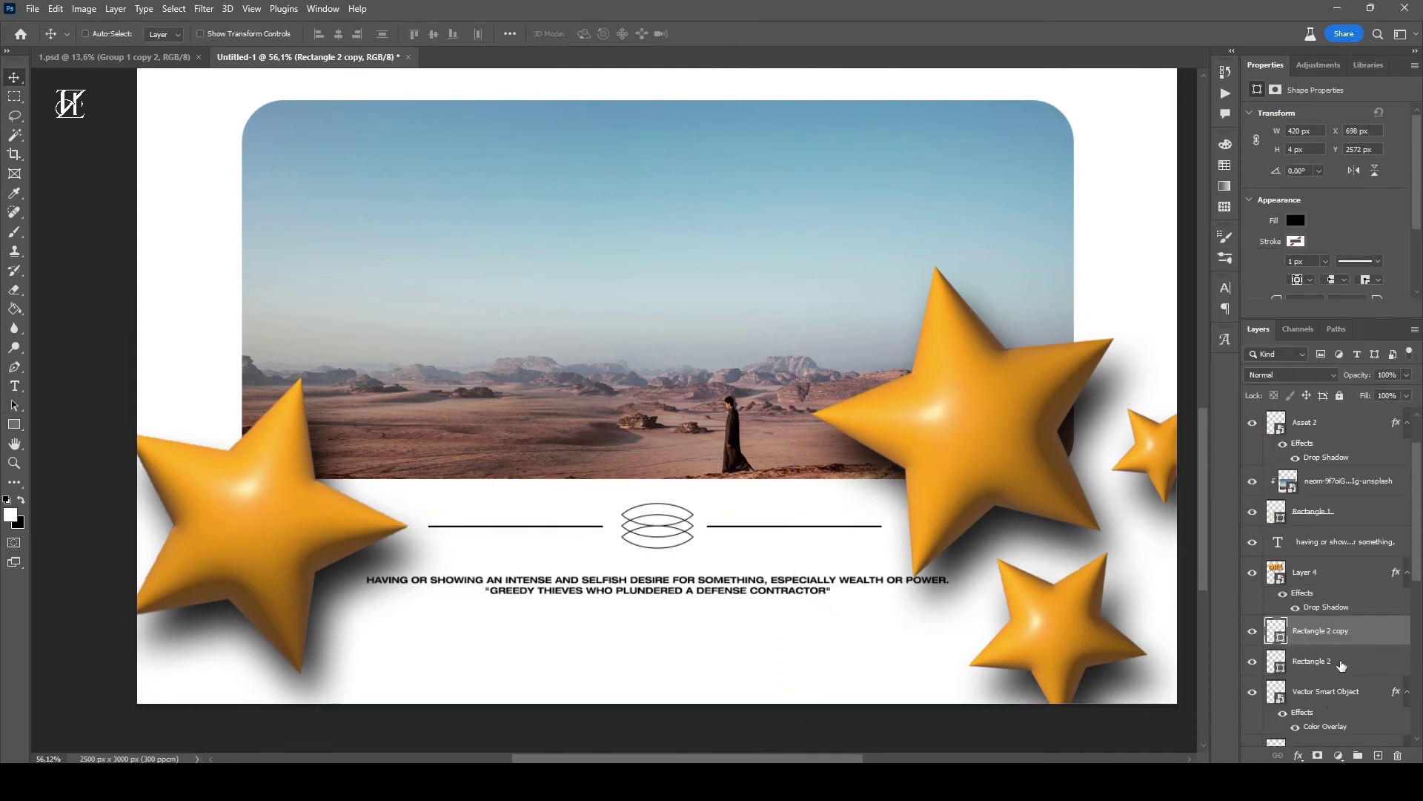
{"action": "key", "text": "ctrl+g"}
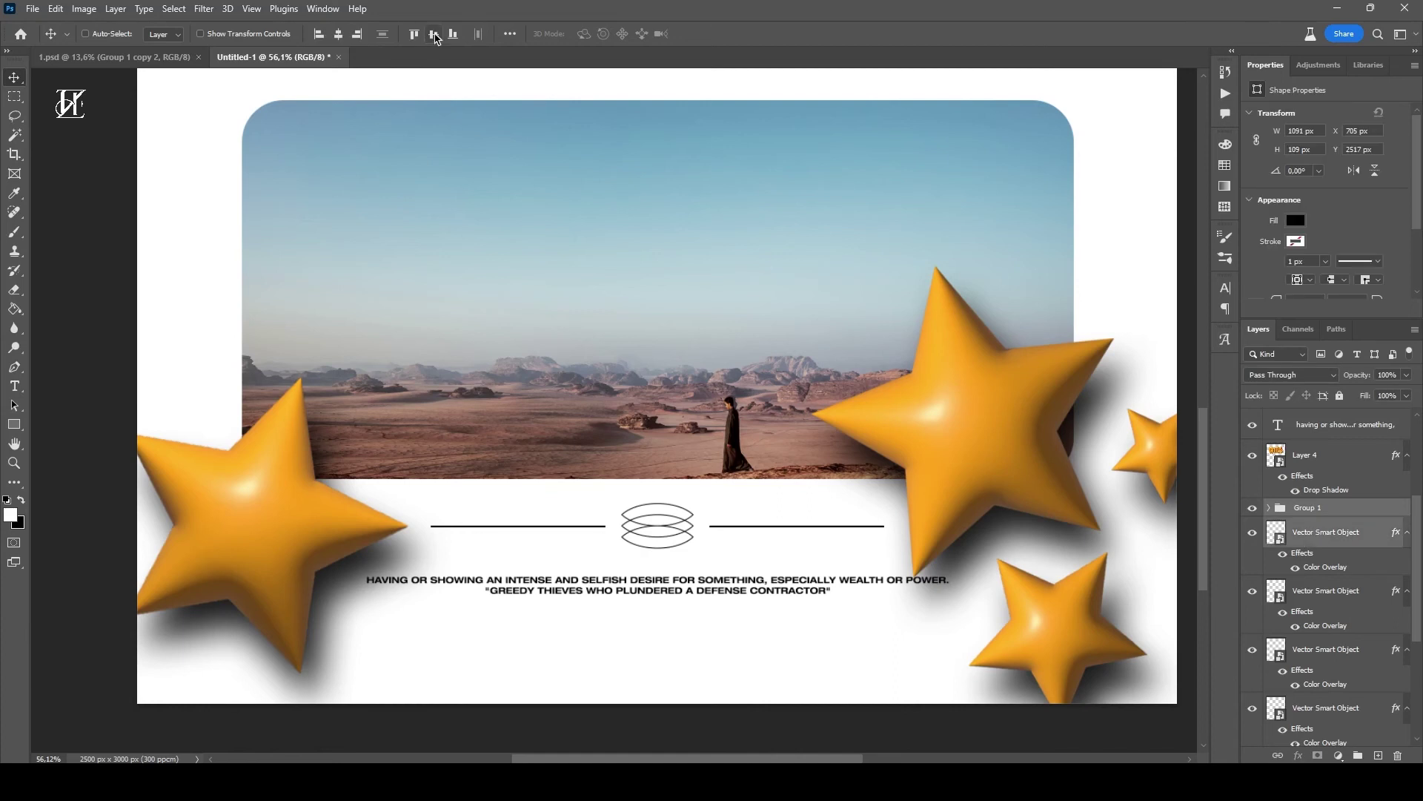
{"action": "scroll", "coordinate": [753, 556], "scroll_direction": "down", "scroll_amount": 3}
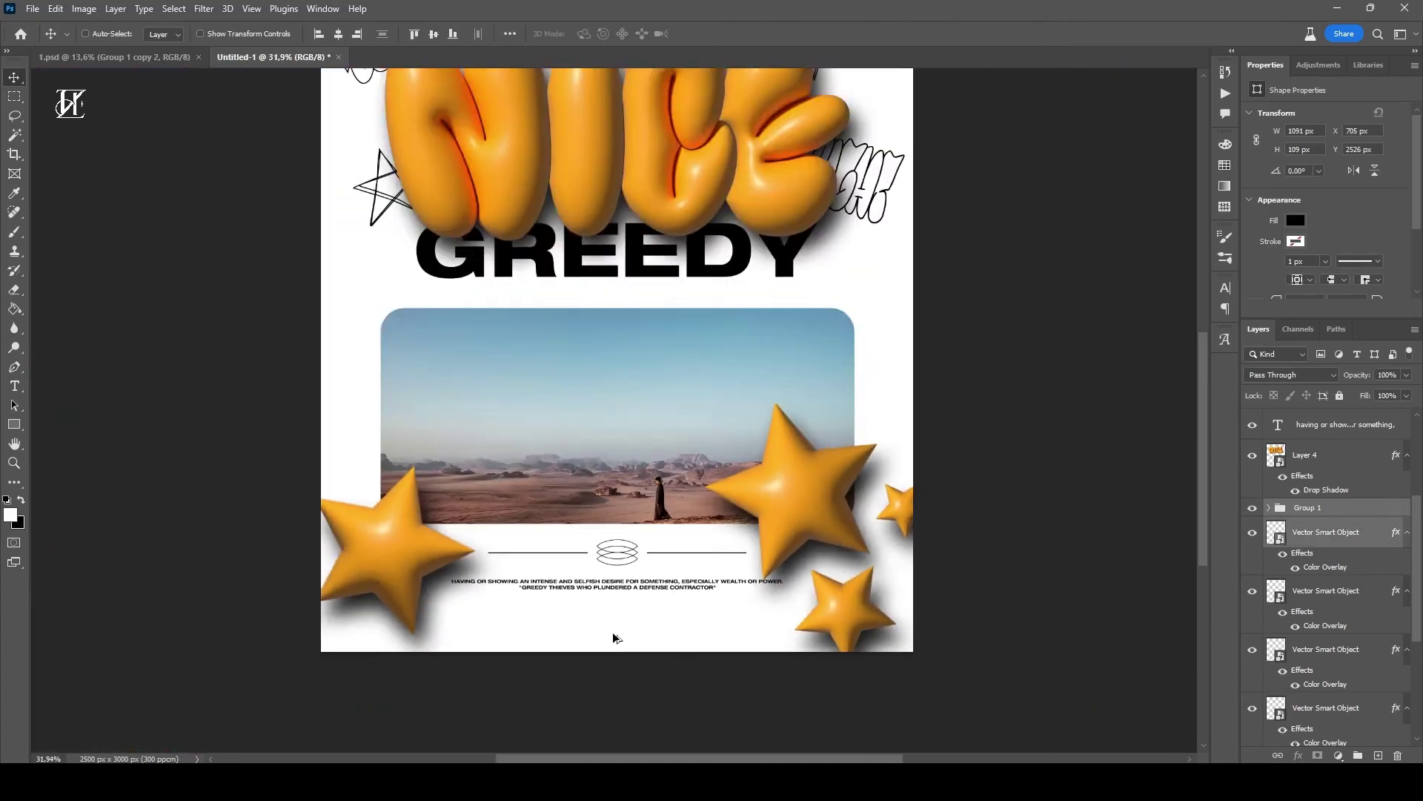
Step: Add a copyright line below the caption, inserting © from the Glyphs panel
{"action": "scroll", "coordinate": [613, 635], "scroll_direction": "up", "scroll_amount": 3}
{"action": "scroll", "coordinate": [582, 665], "scroll_direction": "down", "scroll_amount": 5}
{"action": "left_click", "coordinate": [1327, 590]}
{"action": "scroll", "coordinate": [1351, 591], "scroll_direction": "up", "scroll_amount": 3}
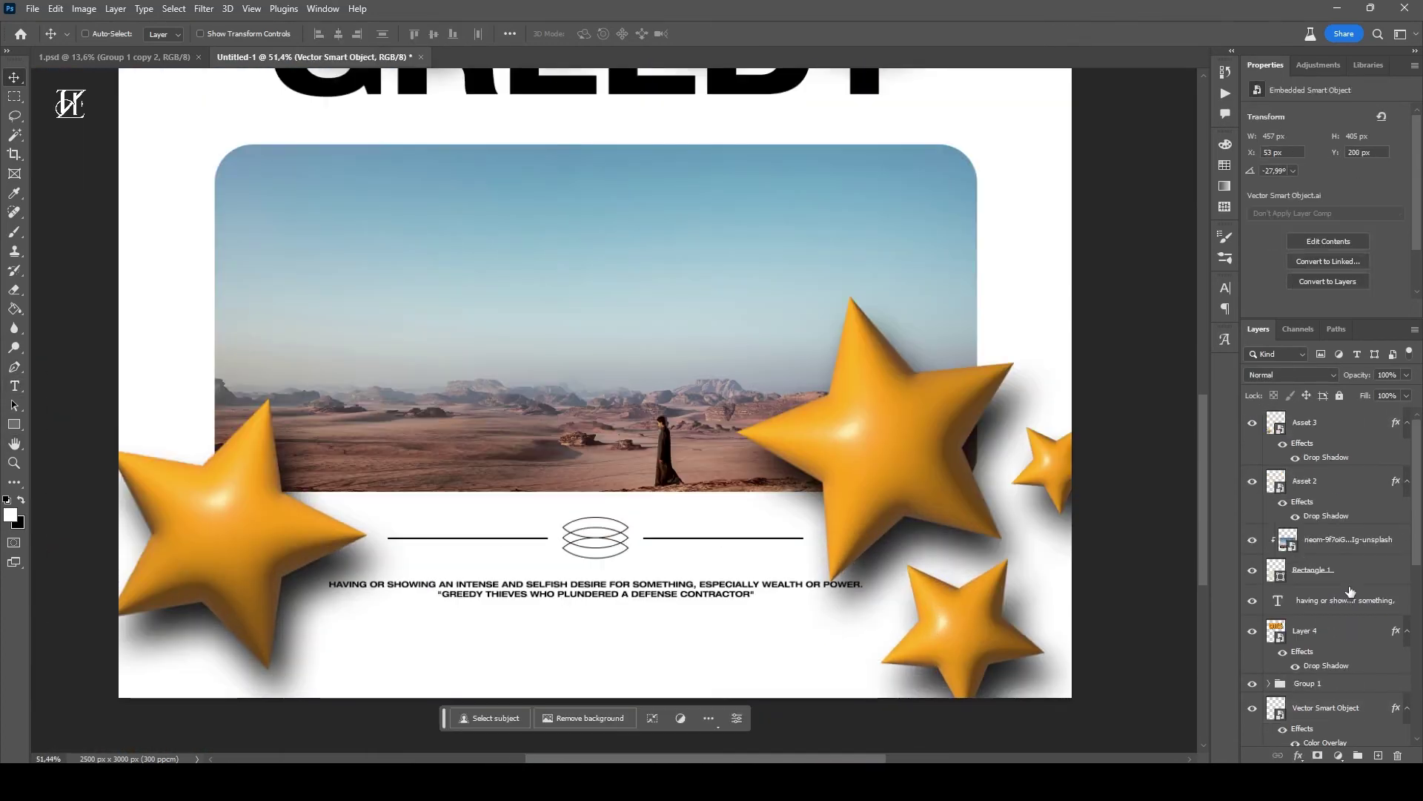
{"action": "key", "text": "t"}
{"action": "left_click", "coordinate": [430, 656]}
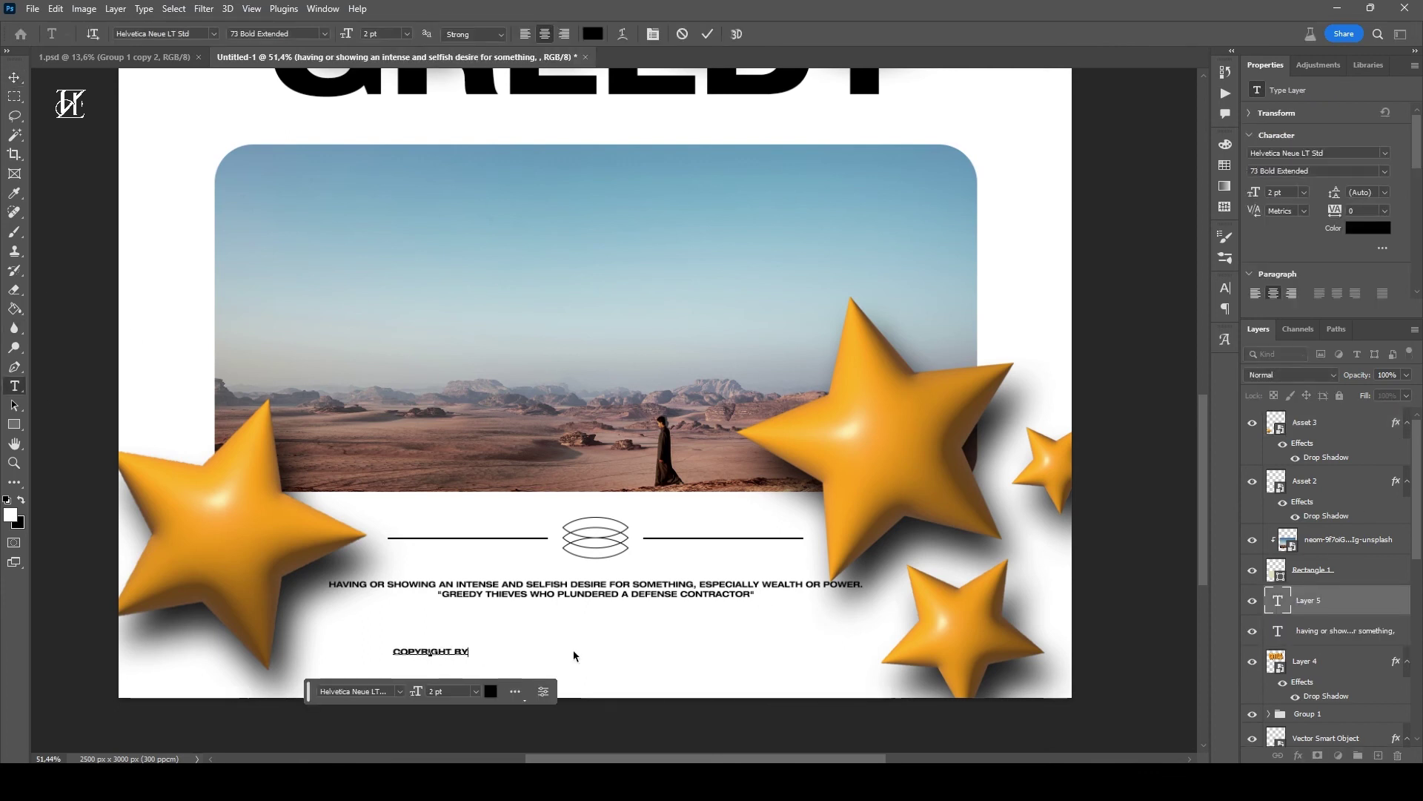
{"action": "left_click", "coordinate": [1225, 339]}
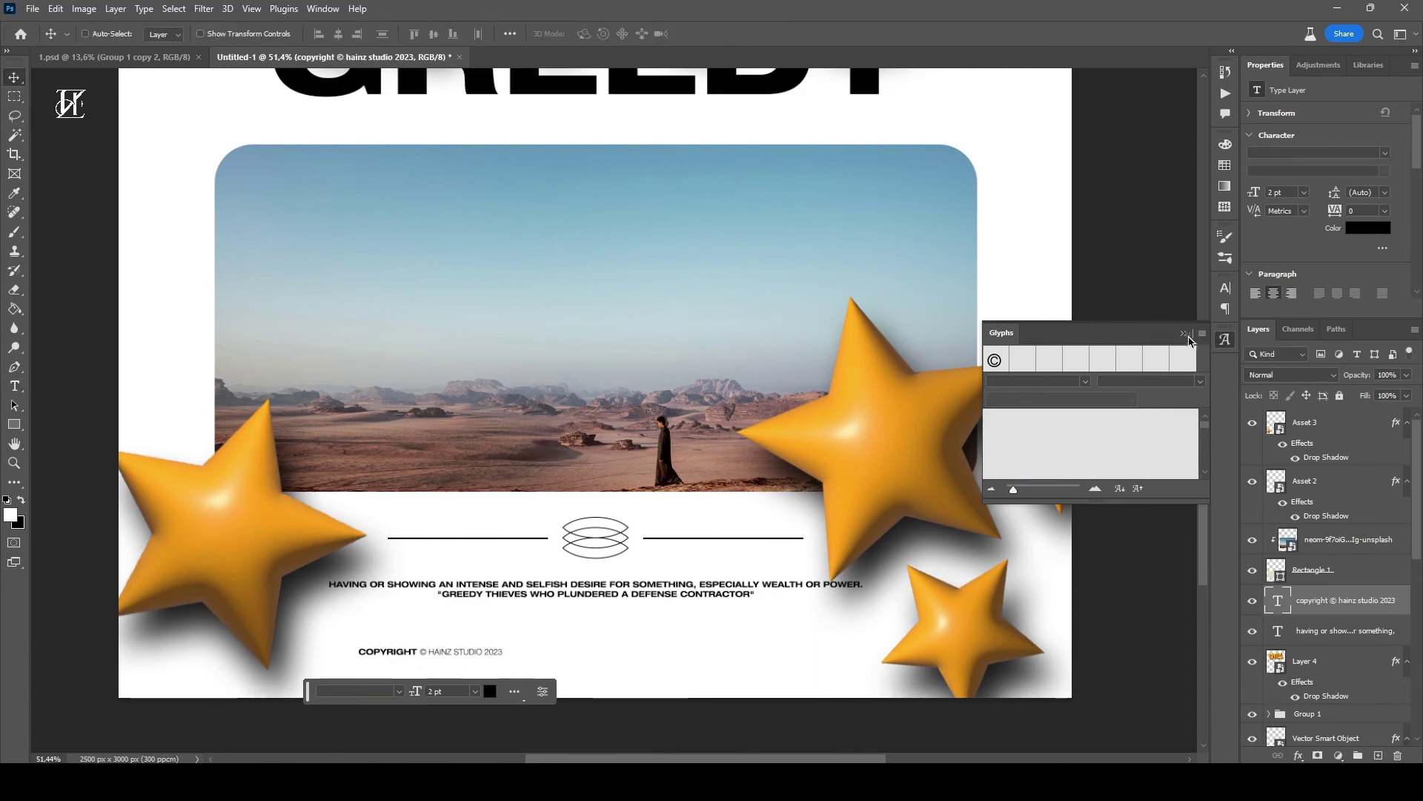
Step: Set the whole copyright line in Helvetica Neue LT Std 43 Light Extended
{"action": "key", "text": "ctrl+a"}
{"action": "left_click", "coordinate": [213, 33]}
{"action": "left_click", "coordinate": [239, 85]}
{"action": "left_click", "coordinate": [278, 34]}
{"action": "left_click", "coordinate": [393, 504]}
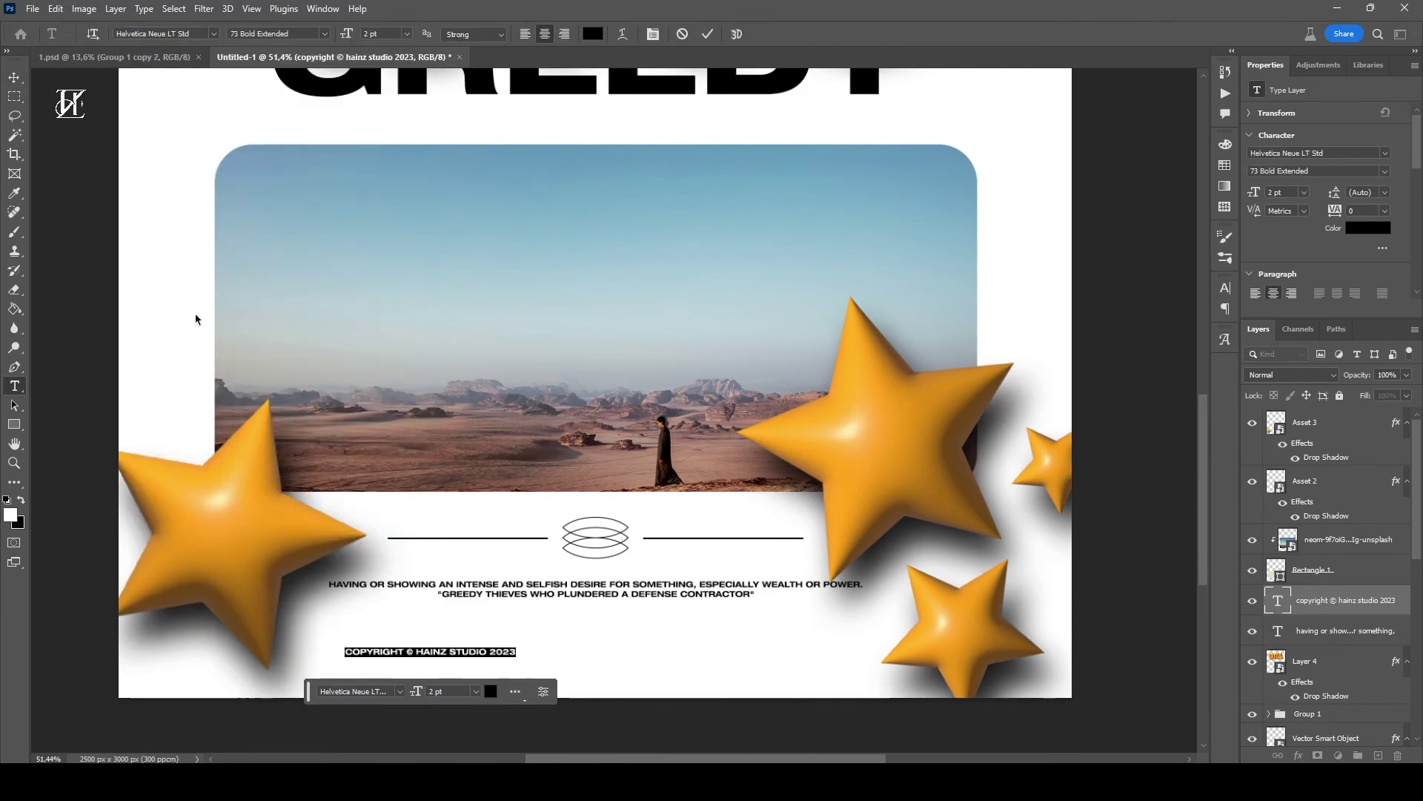
{"action": "left_click", "coordinate": [395, 462]}
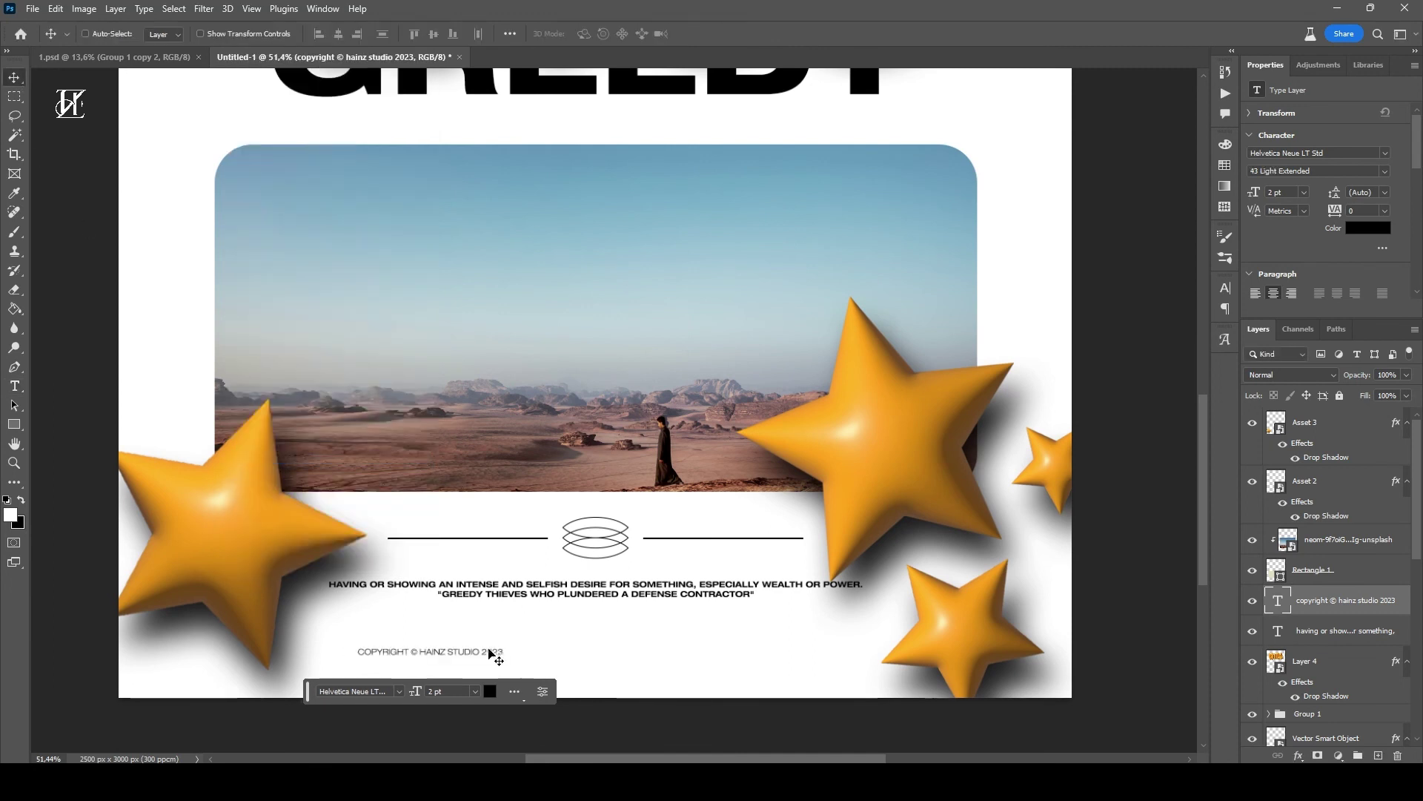